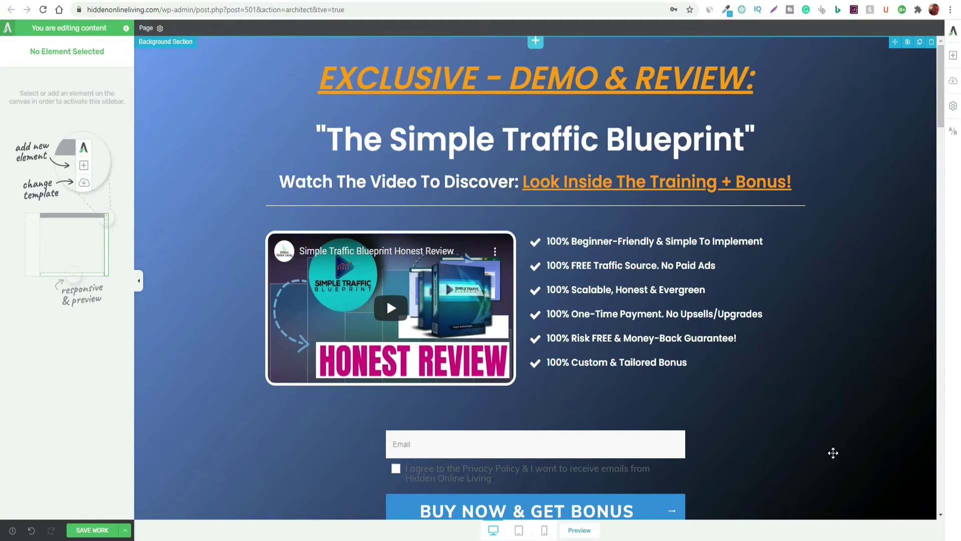
Look through the Simple Traffic Blueprint landing page from its headline section through the ratings and feature boxes to the custom bonus section.
scroll(833, 453, "down", 20)
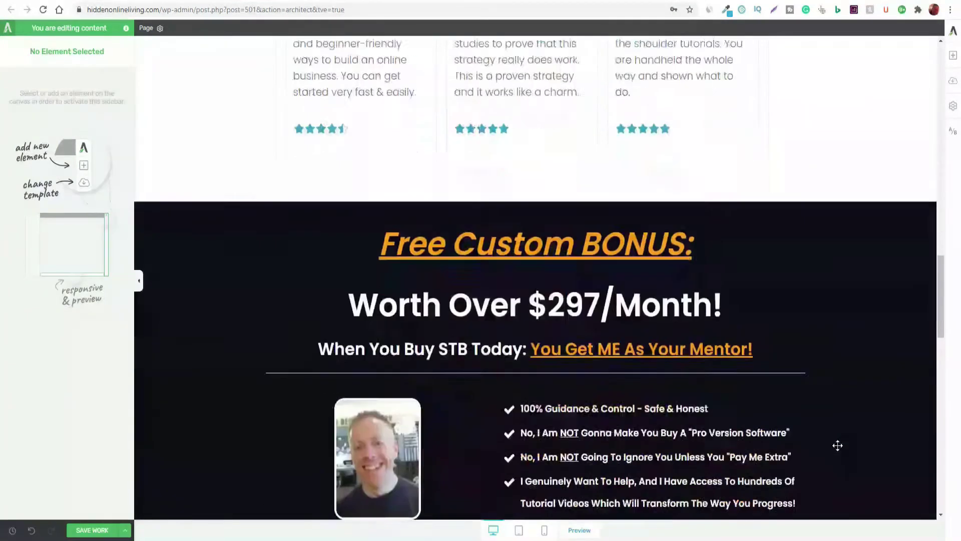
scroll(837, 445, "down", 12)
scroll(838, 445, "up", 15)
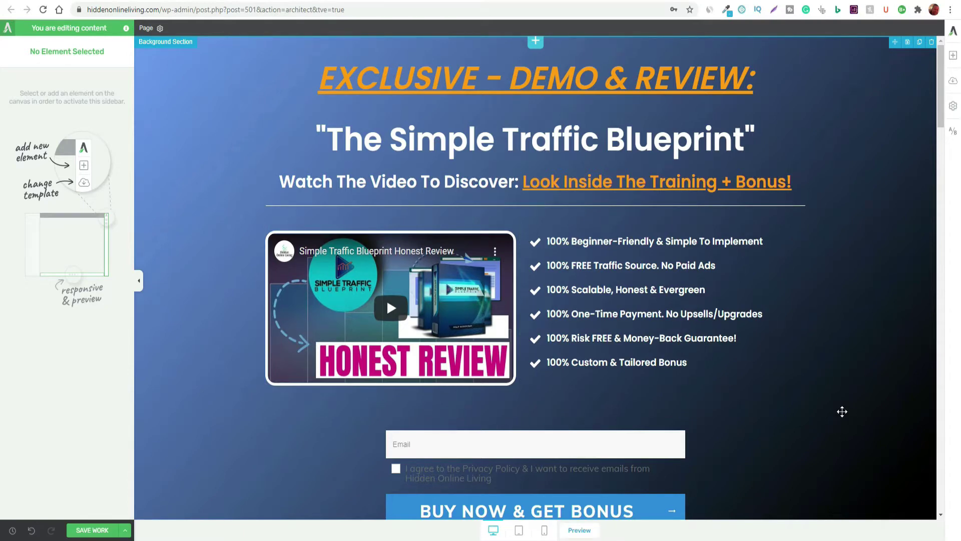
scroll(842, 411, "down", 1)
scroll(841, 410, "up", 1)
scroll(851, 411, "down", 2)
scroll(851, 410, "up", 2)
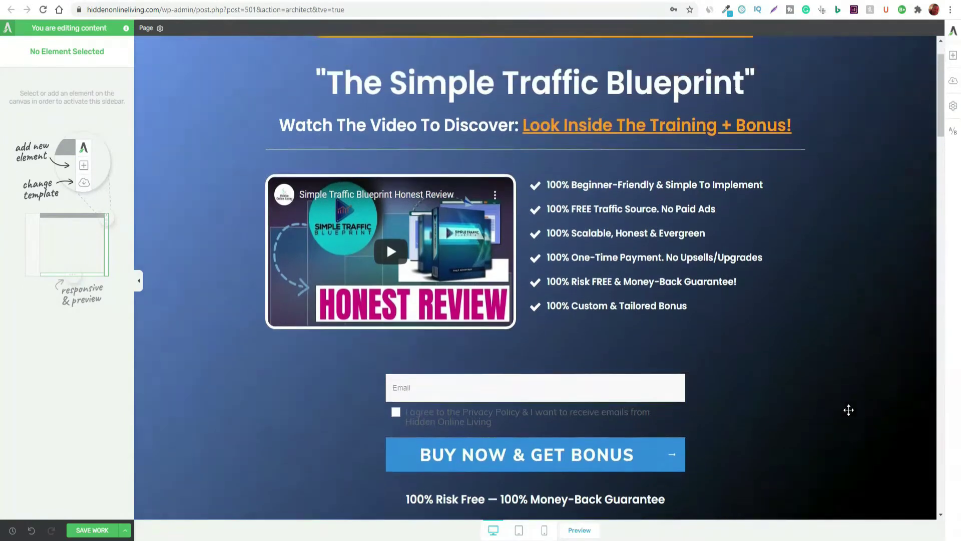
scroll(846, 401, "down", 1)
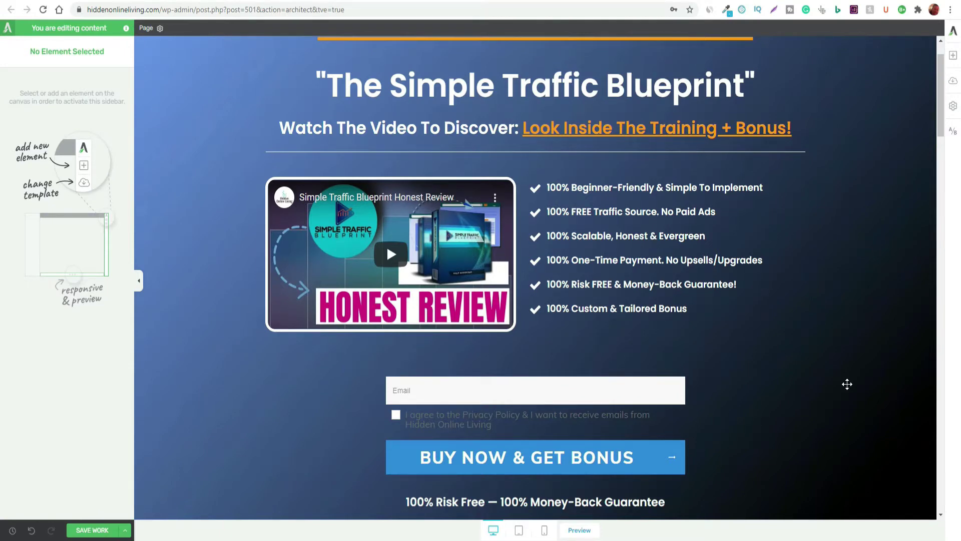
scroll(846, 380, "down", 1)
scroll(845, 379, "down", 2)
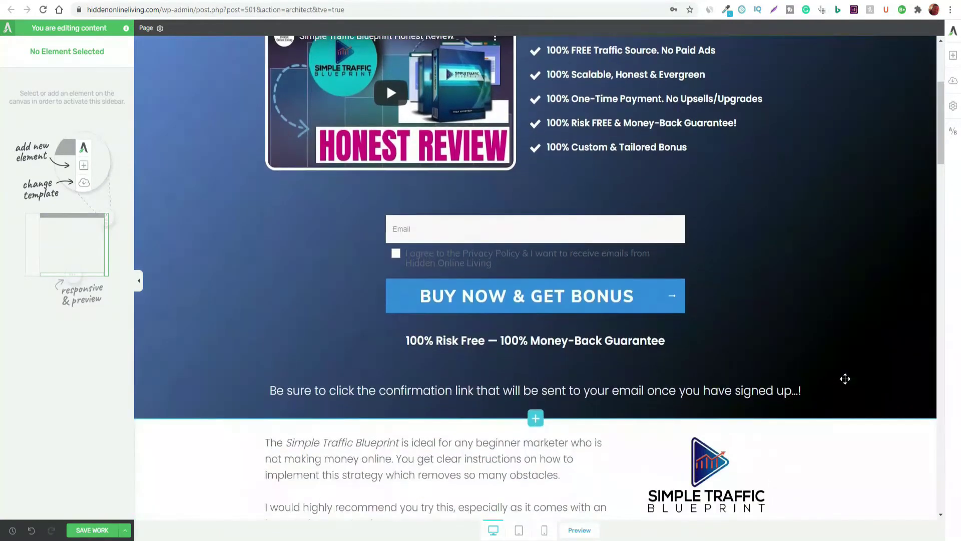
scroll(845, 378, "down", 7)
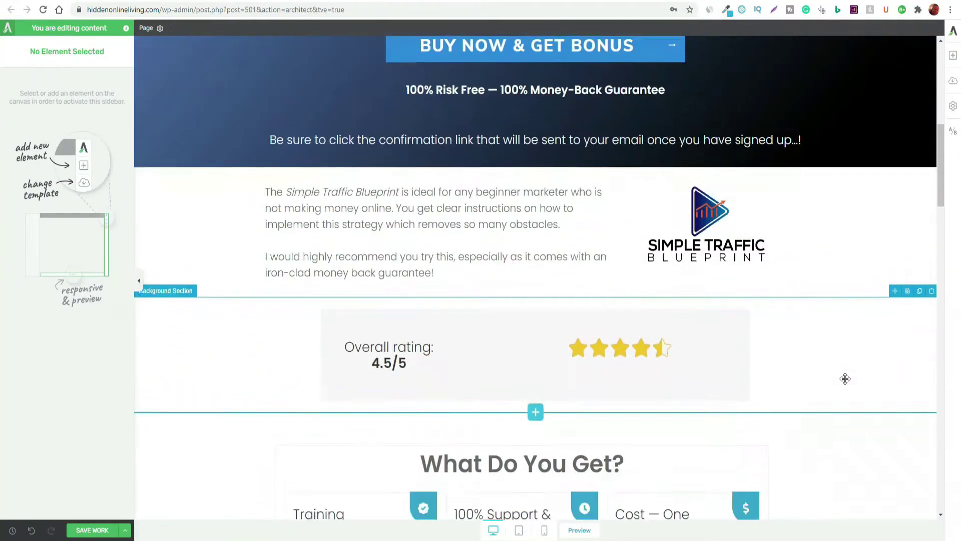
scroll(845, 379, "down", 3)
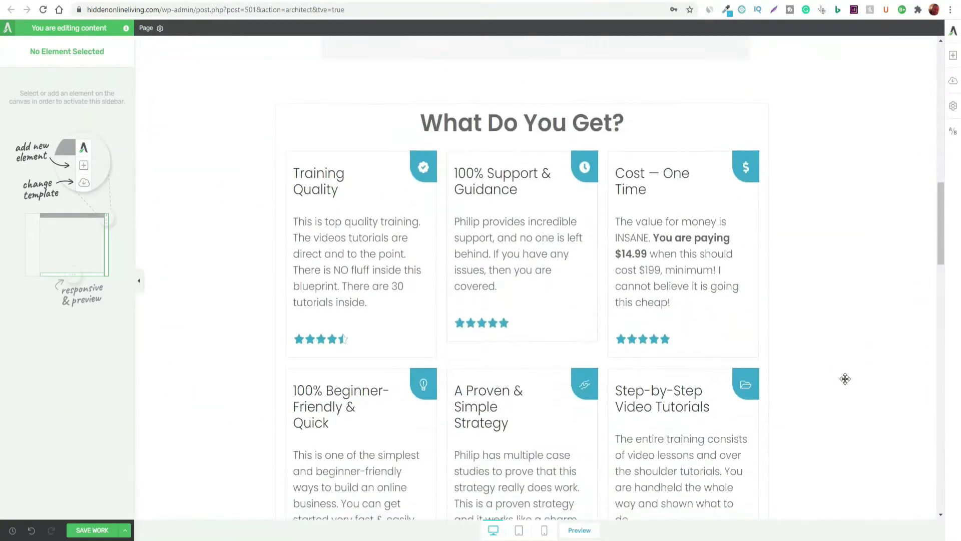
scroll(845, 378, "down", 5)
scroll(845, 379, "down", 7)
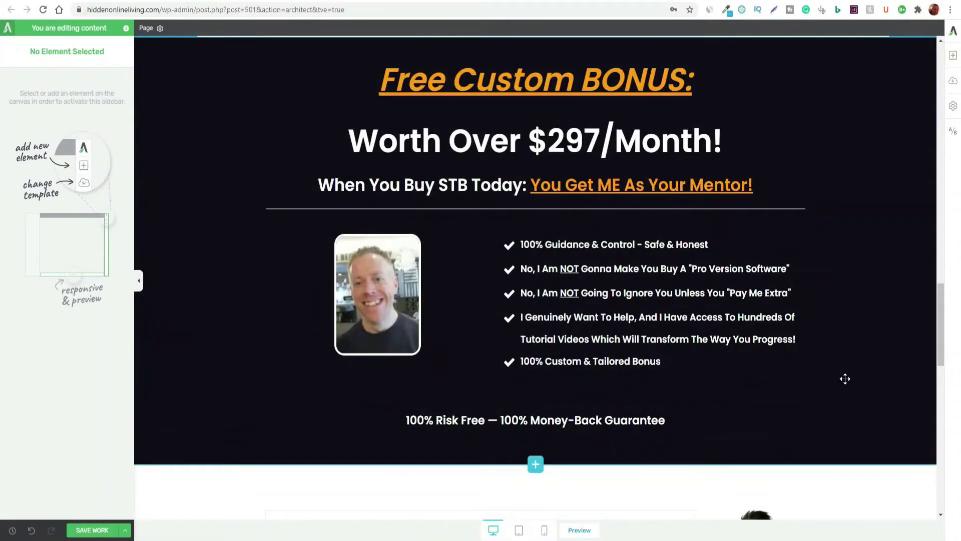
scroll(842, 359, "up", 4)
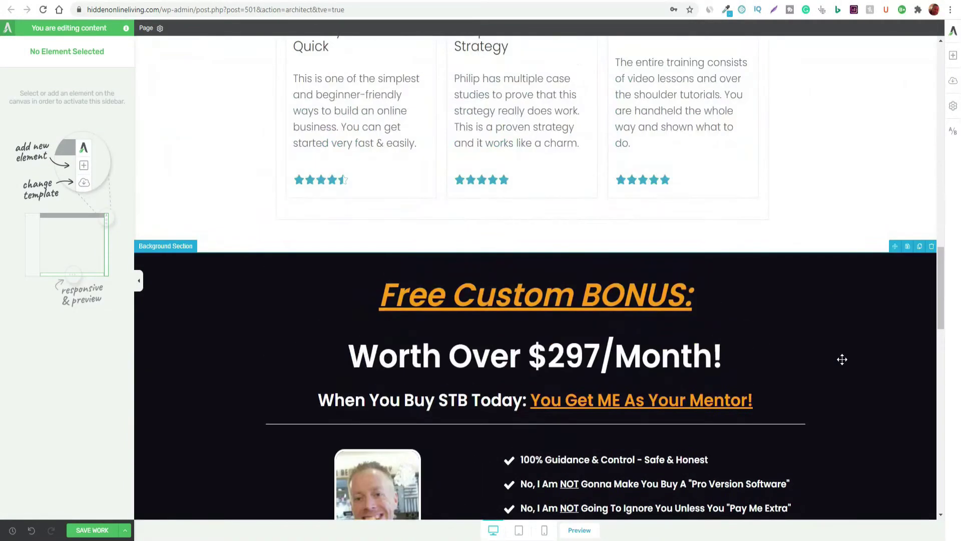
scroll(842, 359, "up", 18)
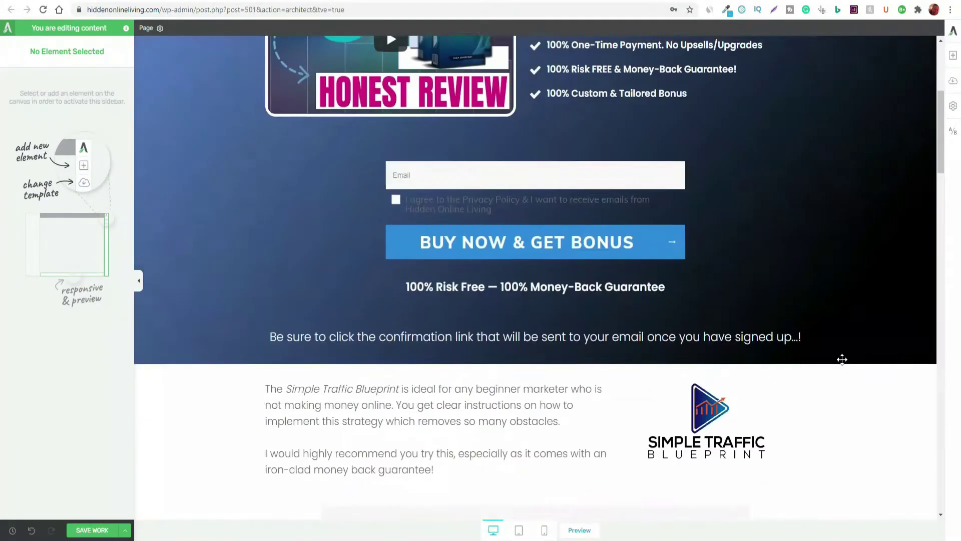
scroll(842, 359, "up", 5)
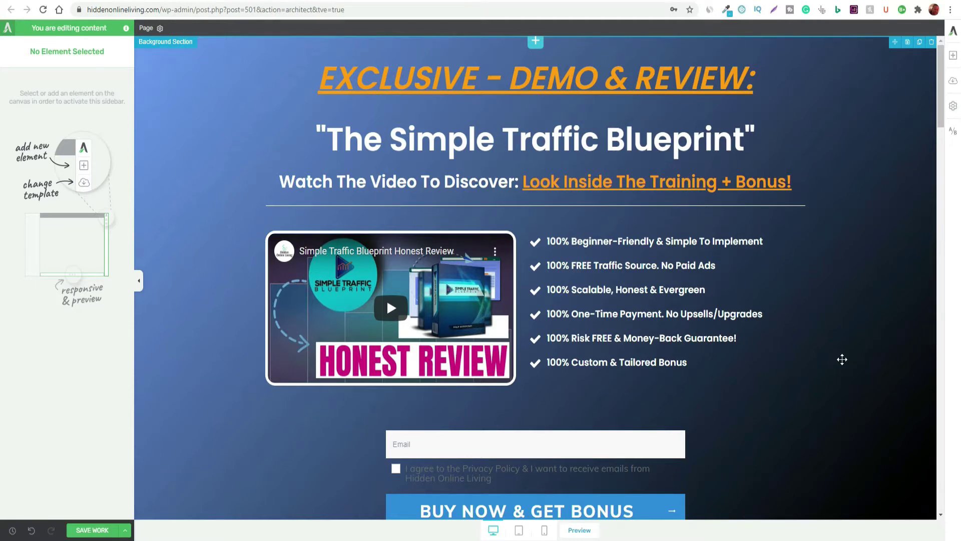
Examine the landing page's opening section with the review video, benefit list, email opt-in form and product introduction.
scroll(842, 359, "down", 2)
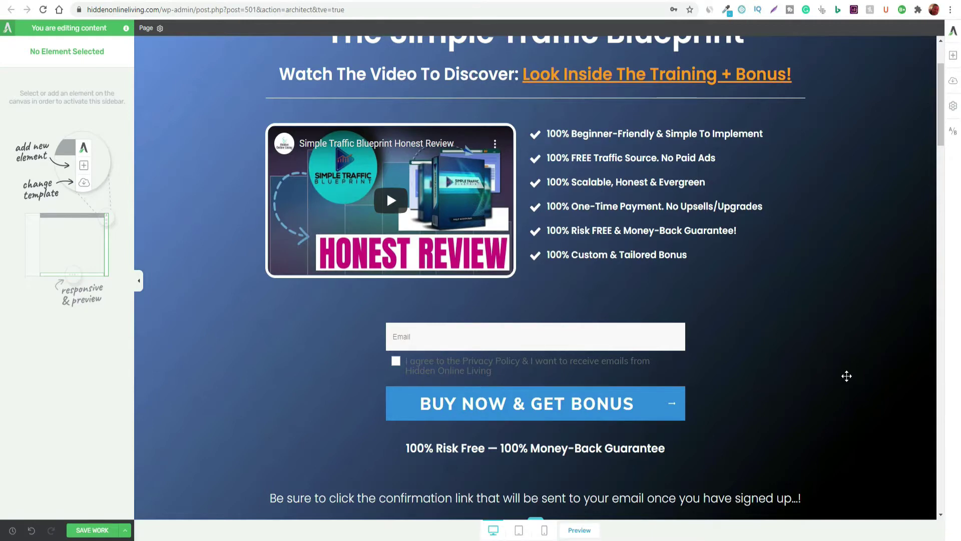
scroll(856, 394, "down", 1)
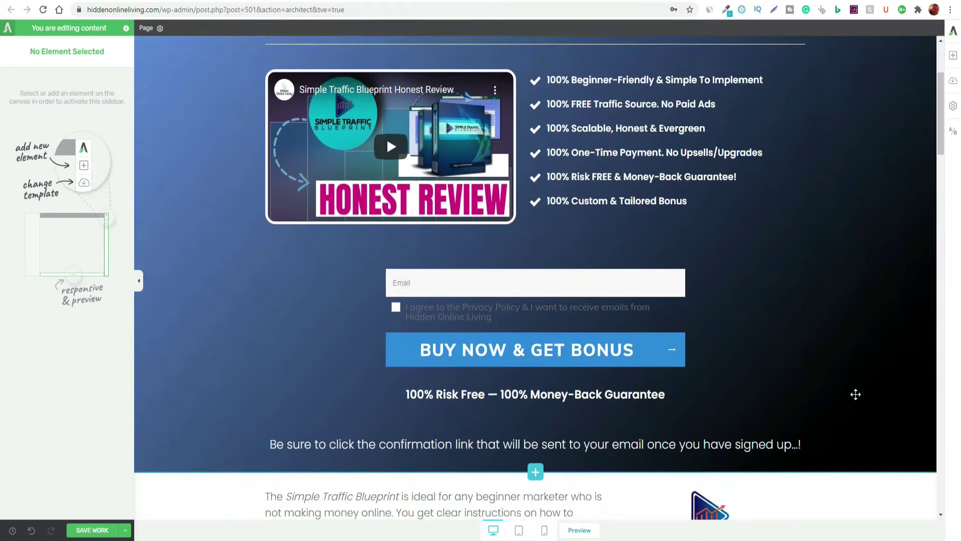
scroll(855, 380, "down", 2)
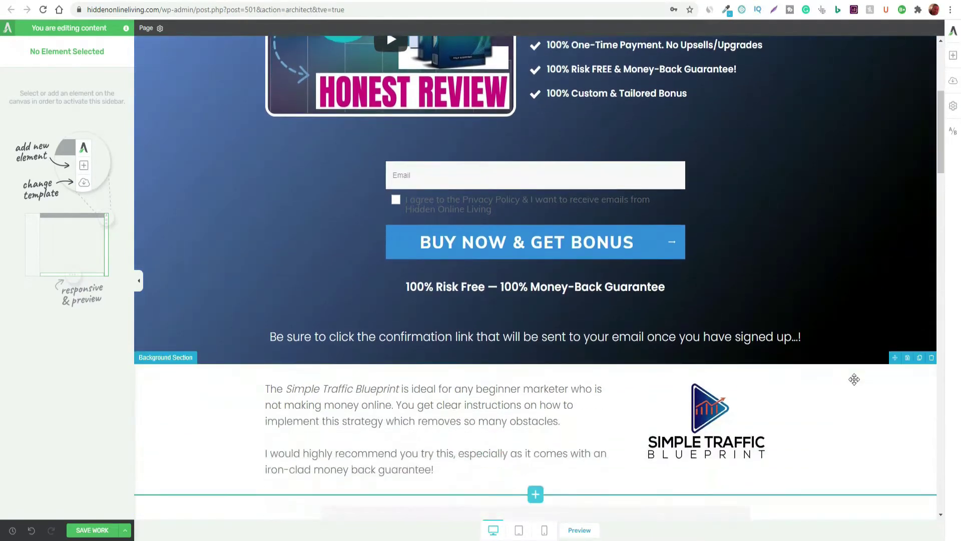
scroll(857, 375, "up", 3)
scroll(857, 375, "up", 2)
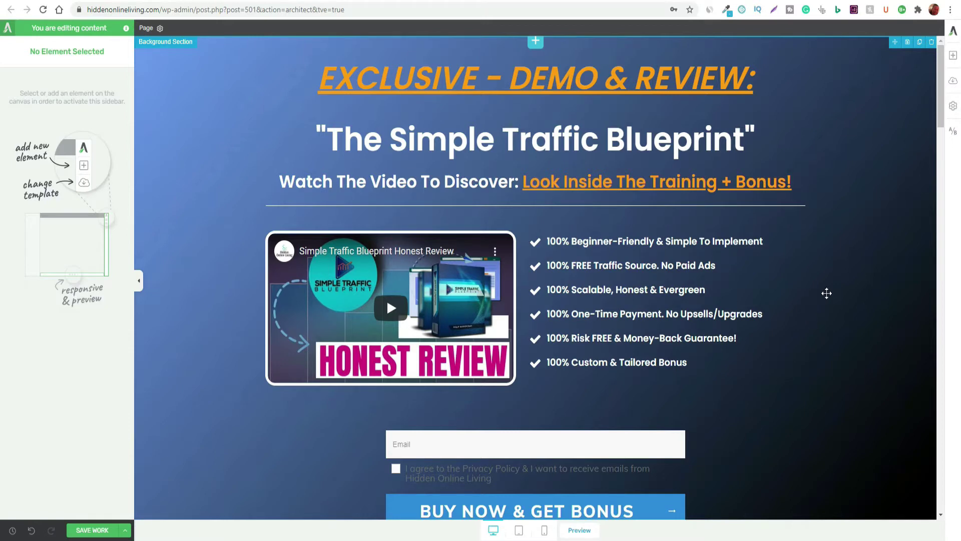
scroll(526, 397, "down", 2)
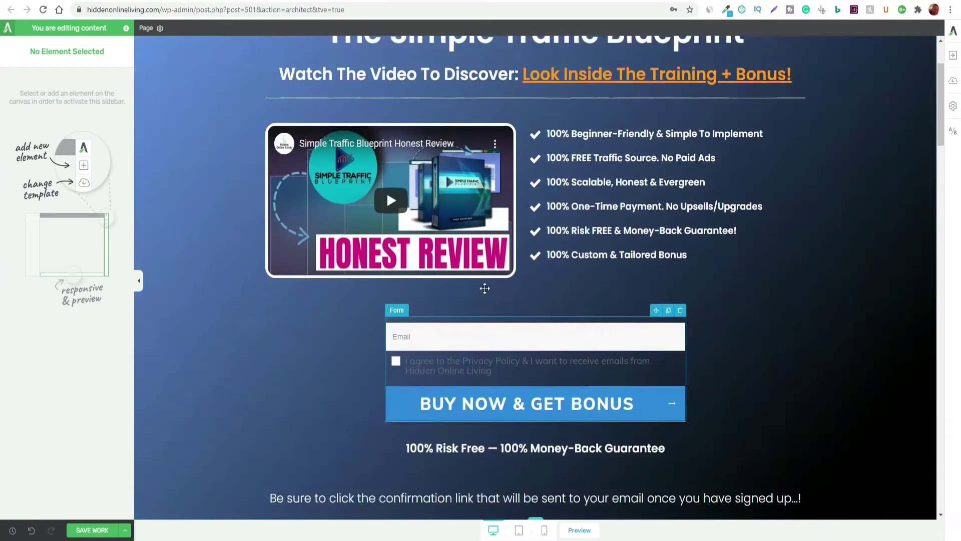
scroll(801, 415, "down", 1)
scroll(831, 423, "up", 3)
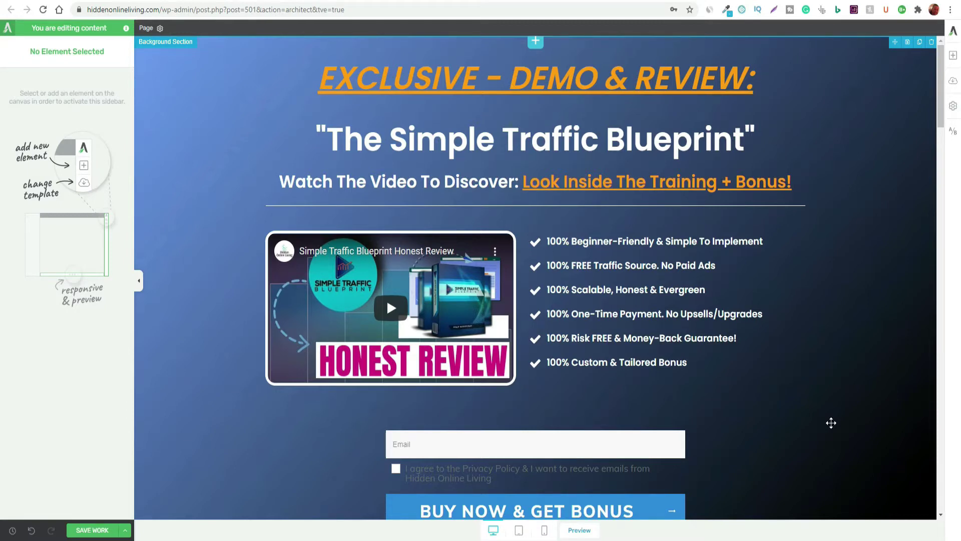
scroll(605, 429, "down", 1)
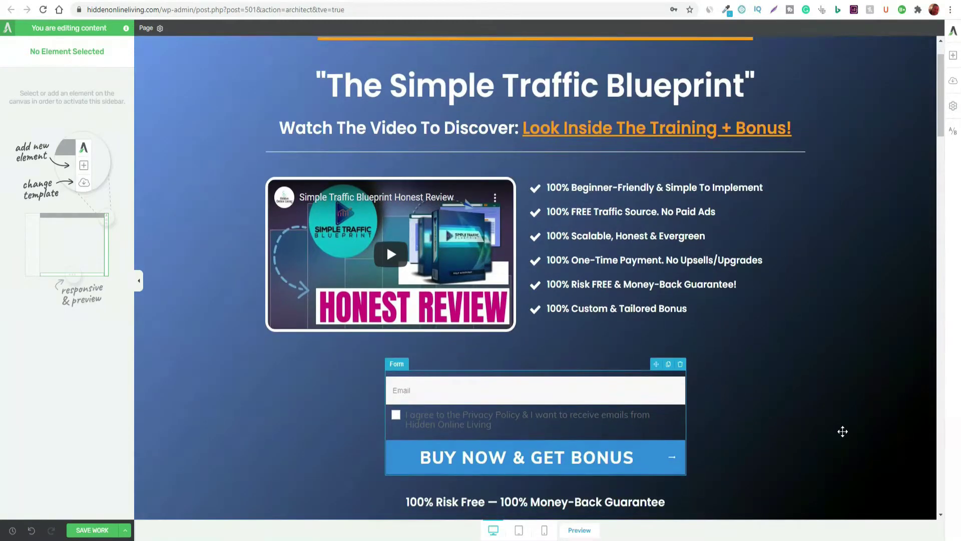
scroll(839, 433, "down", 1)
scroll(839, 433, "up", 2)
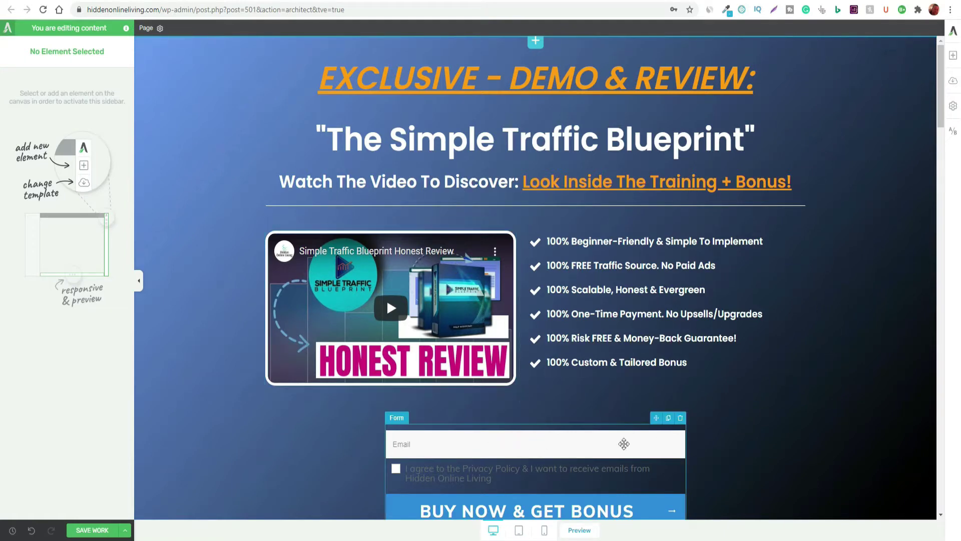
scroll(765, 428, "down", 1)
scroll(455, 281, "up", 1)
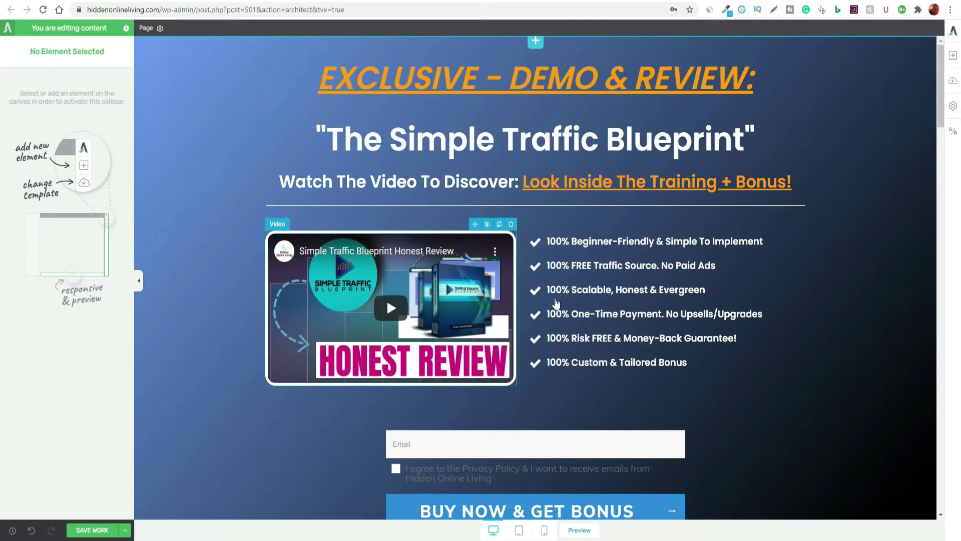
scroll(854, 397, "down", 1)
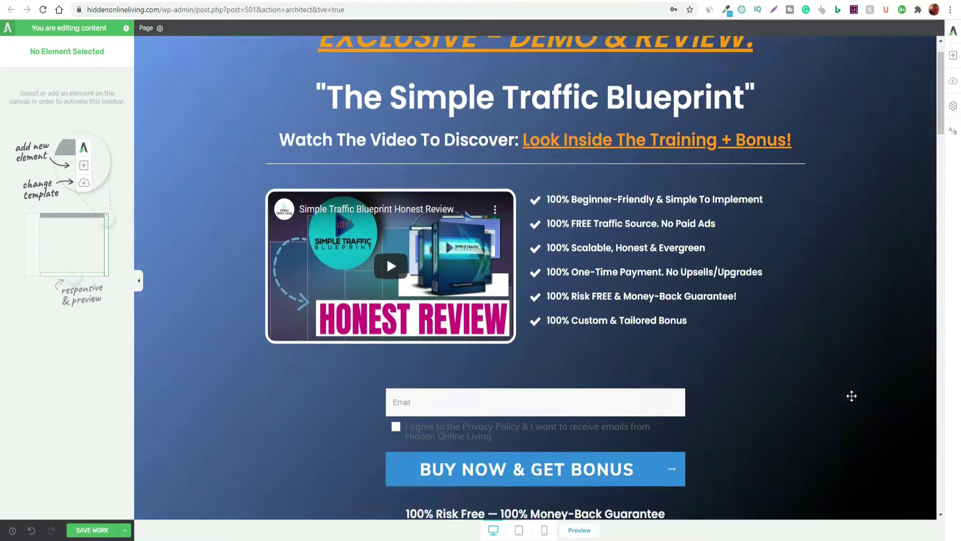
scroll(850, 393, "up", 1)
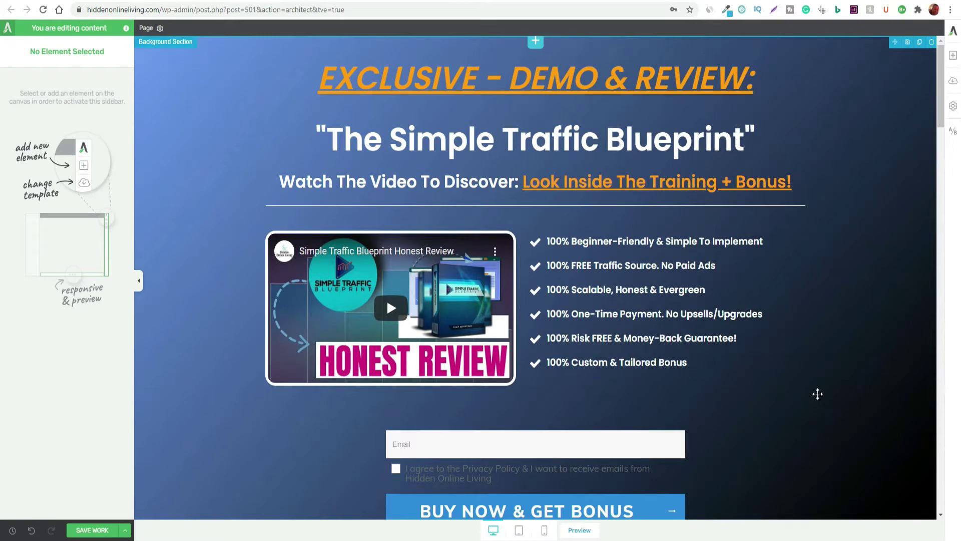
scroll(817, 391, "down", 1)
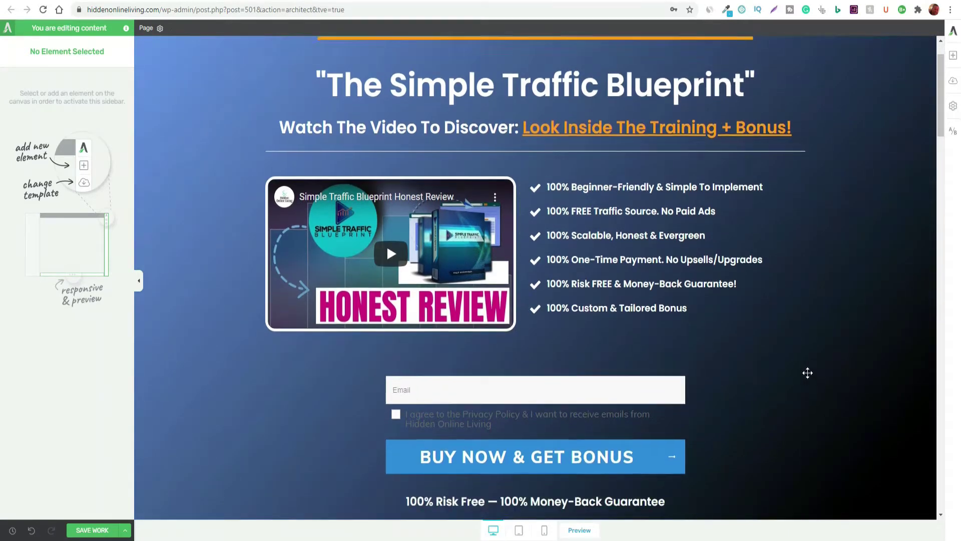
scroll(807, 372, "down", 2)
scroll(831, 386, "up", 3)
scroll(842, 386, "down", 1)
scroll(842, 386, "up", 1)
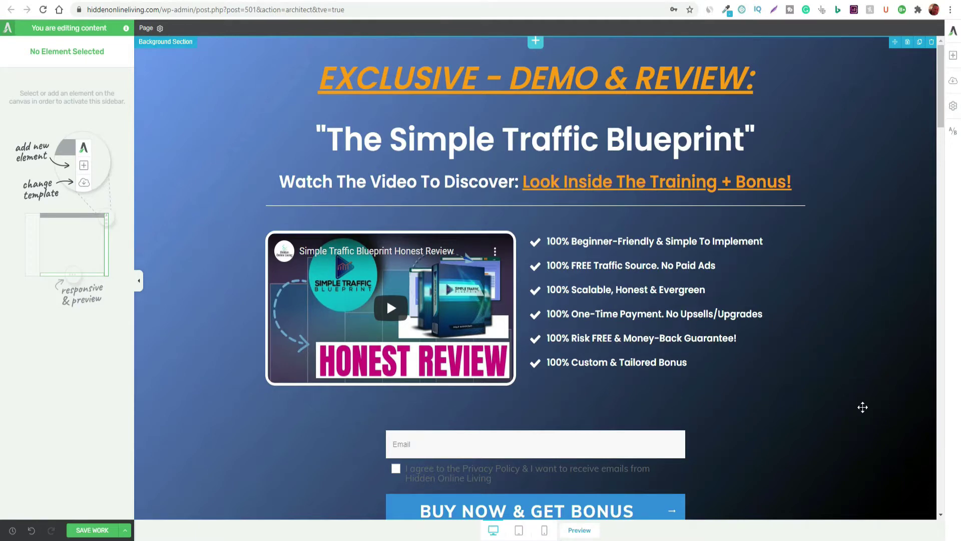
scroll(863, 406, "down", 1)
scroll(862, 407, "up", 1)
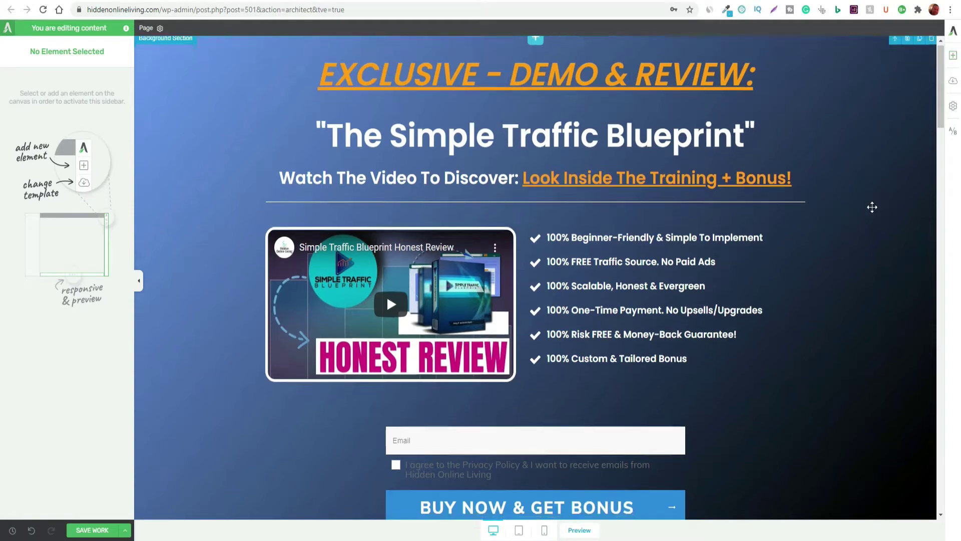
Review the whole landing page down to the closing opt-in form and footer links, and return to the headline.
scroll(871, 208, "down", 10)
scroll(529, 313, "down", 3)
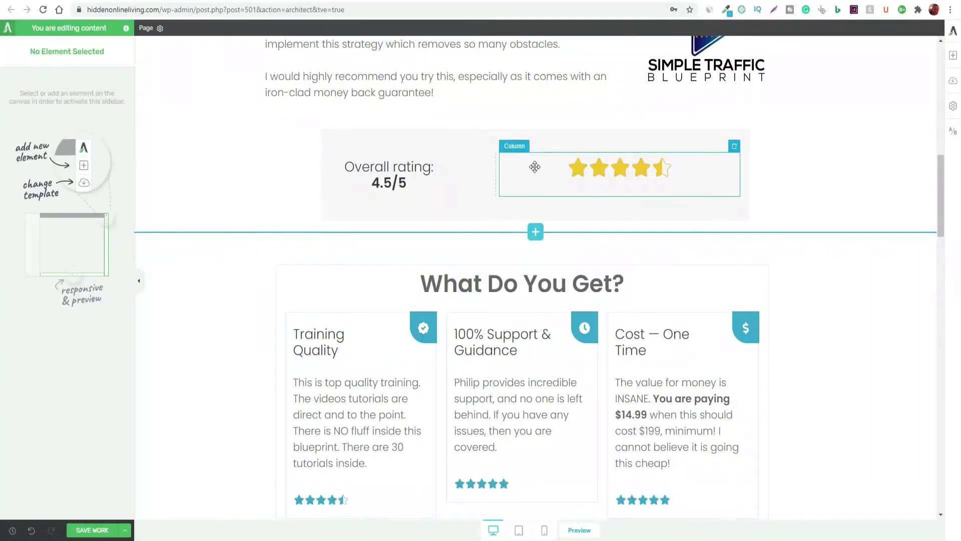
scroll(800, 324, "down", 7)
scroll(857, 320, "down", 15)
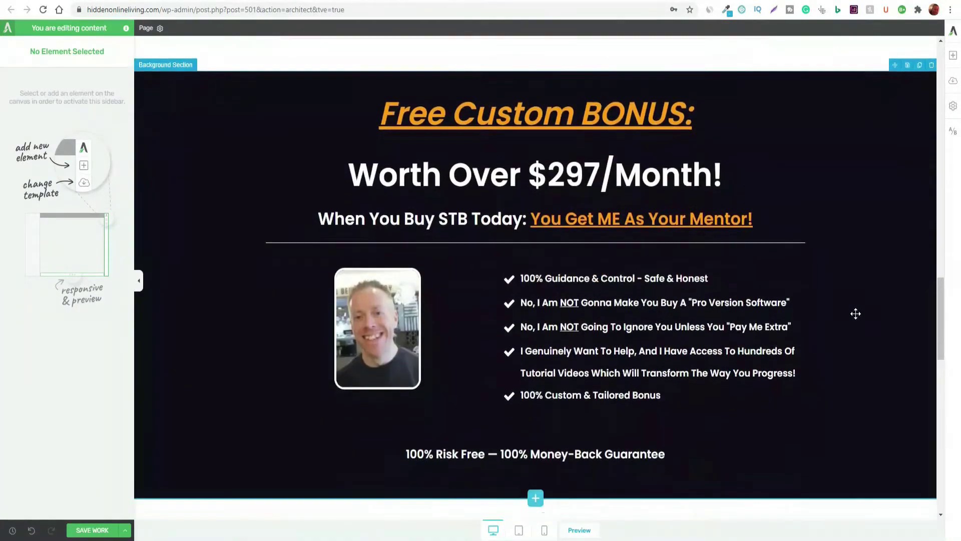
scroll(856, 312, "down", 6)
scroll(856, 316, "up", 2)
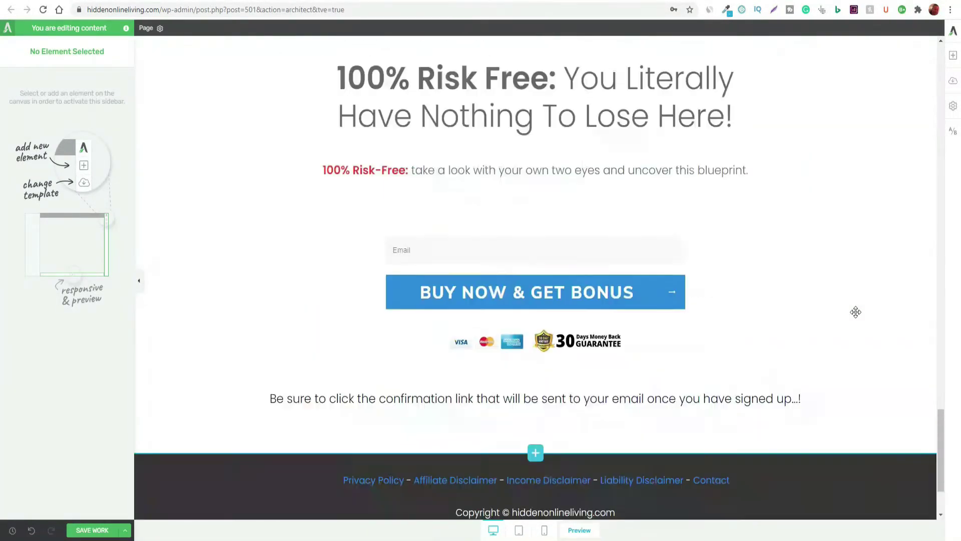
scroll(626, 372, "up", 5)
scroll(644, 371, "up", 20)
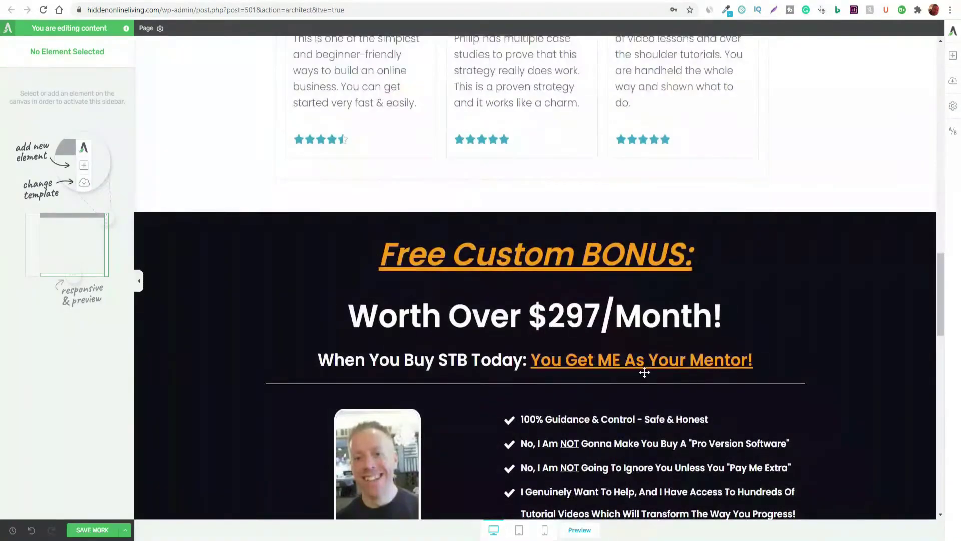
scroll(811, 384, "up", 15)
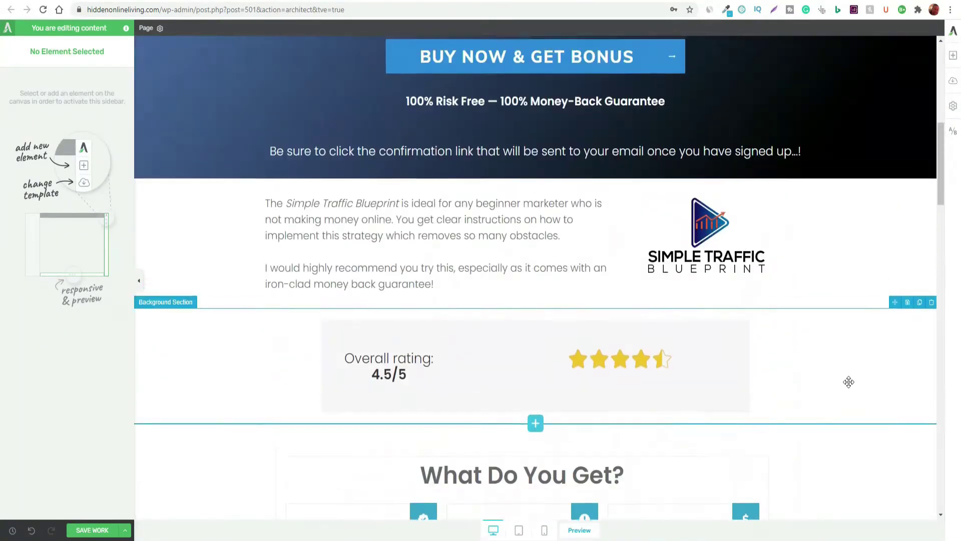
scroll(844, 379, "down", 2)
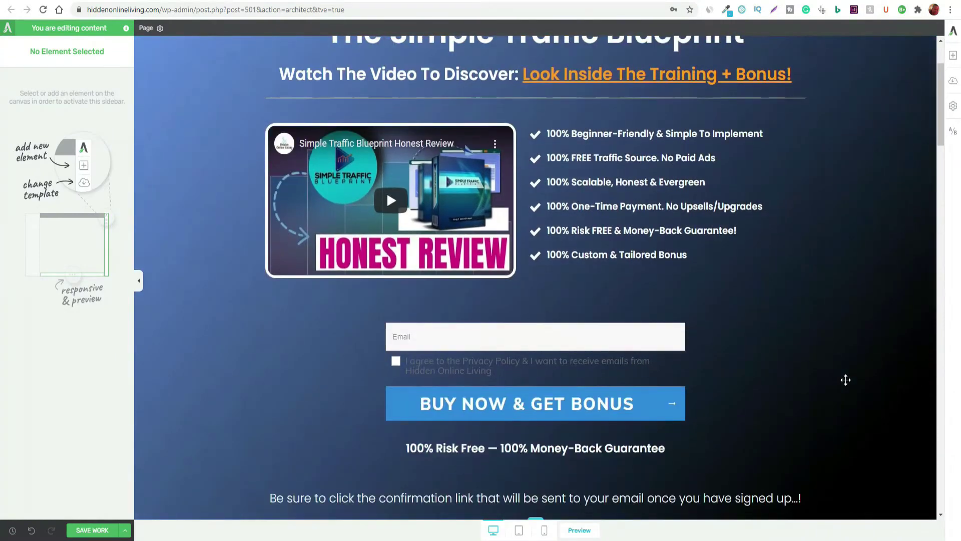
scroll(844, 378, "down", 5)
scroll(844, 379, "down", 6)
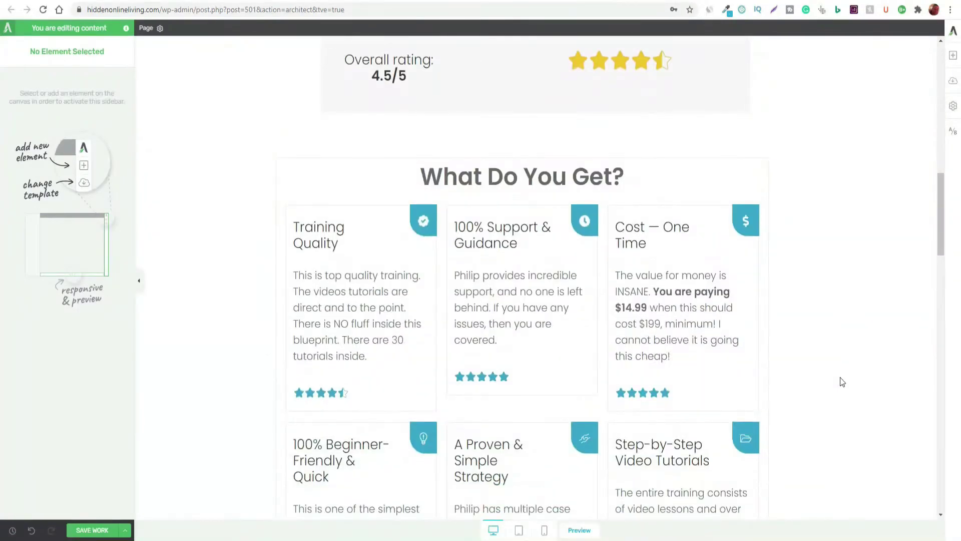
scroll(839, 376, "up", 15)
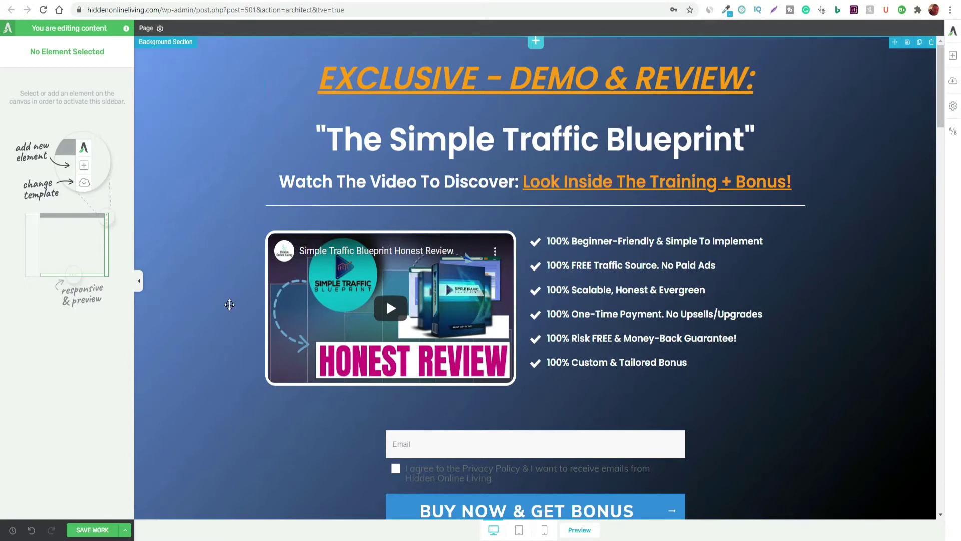
scroll(230, 302, "down", 3)
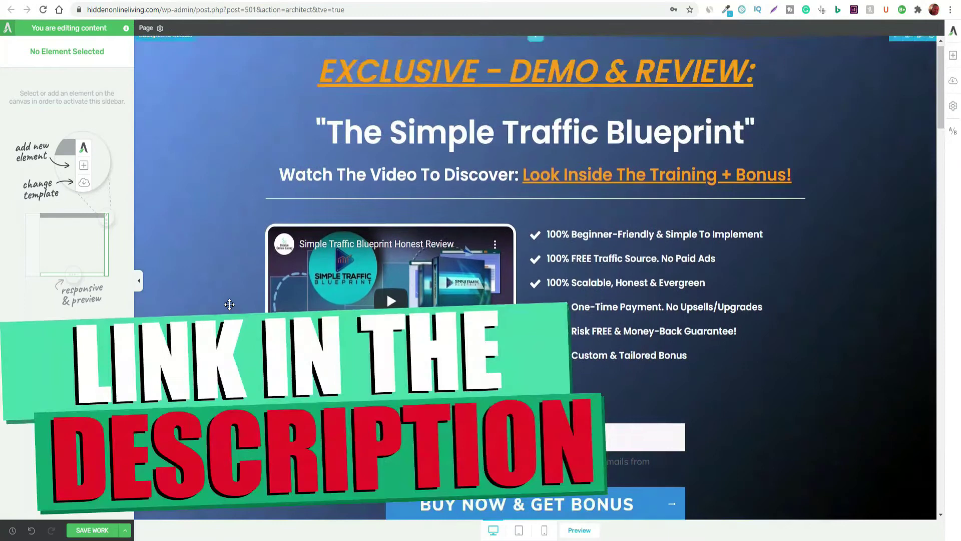
scroll(230, 304, "up", 1)
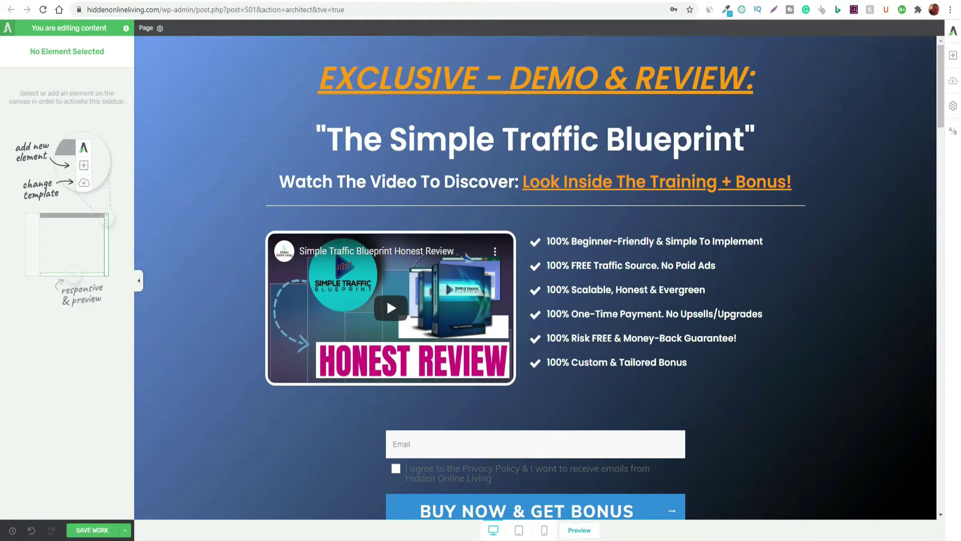
Switch to the WordPress dashboard, open the list of all pages, and return to the landing page in the editor.
left_click(373, 2)
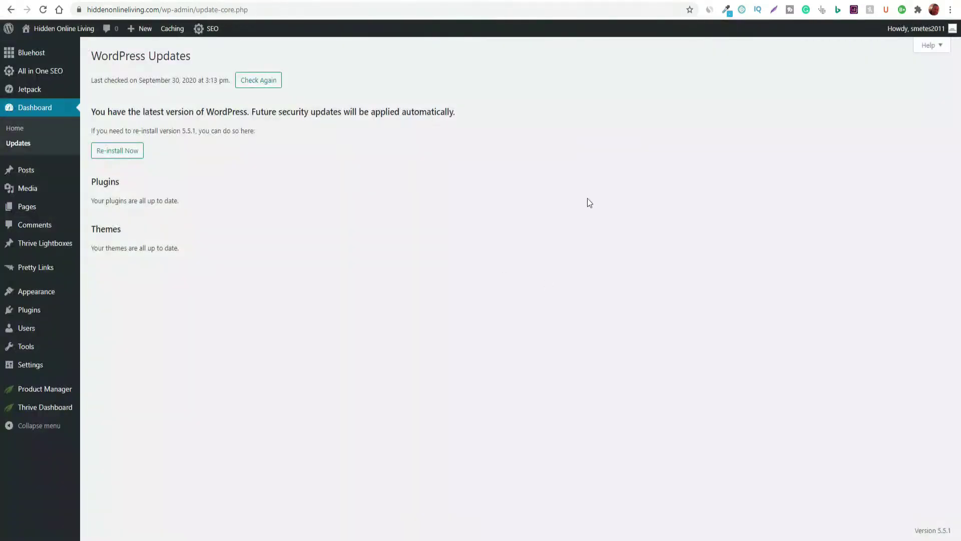
left_click(521, 1)
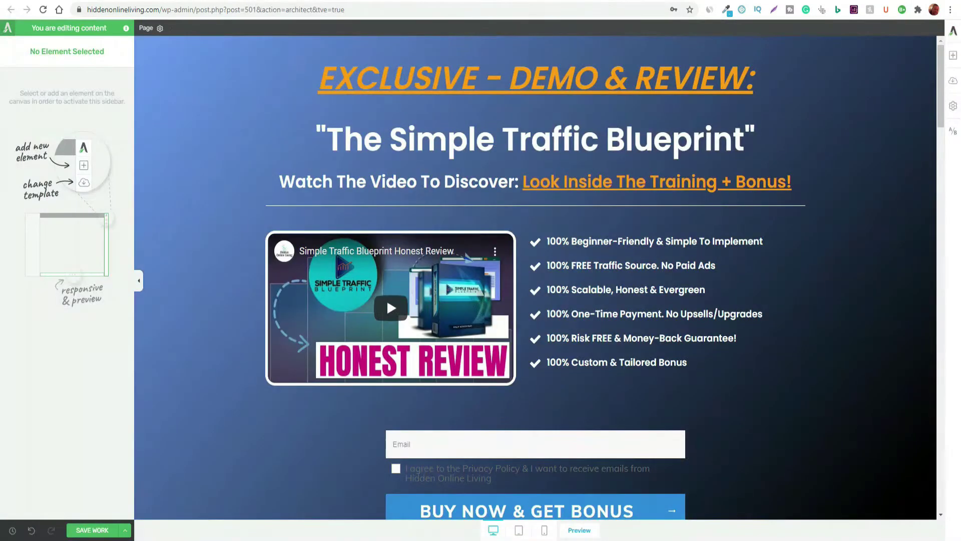
left_click(431, 2)
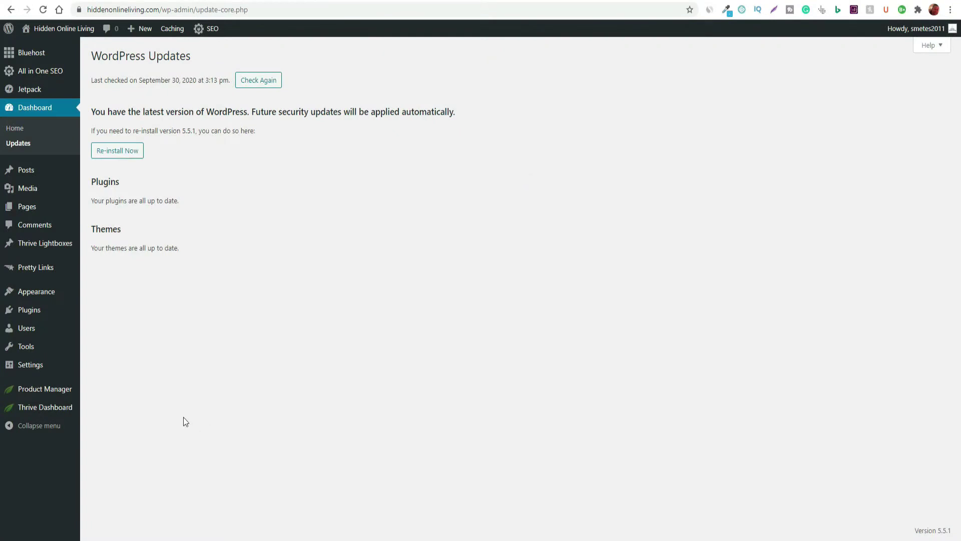
mouse_move(47, 408)
mouse_move(180, 30)
mouse_move(35, 209)
left_click(102, 209)
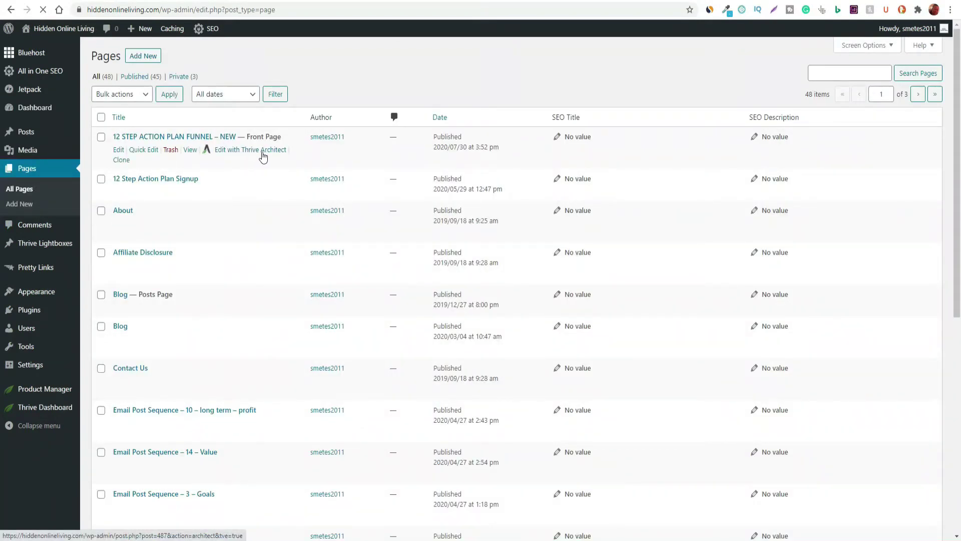
left_click(178, 139)
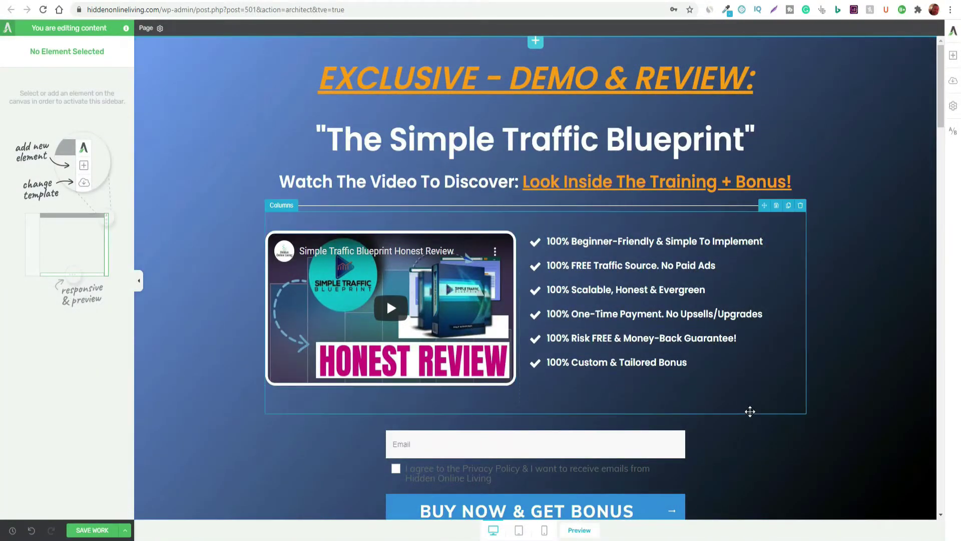
Compare the landing page version that has an email opt-in form with the version that has a green call-to-action button.
scroll(837, 315, "down", 10)
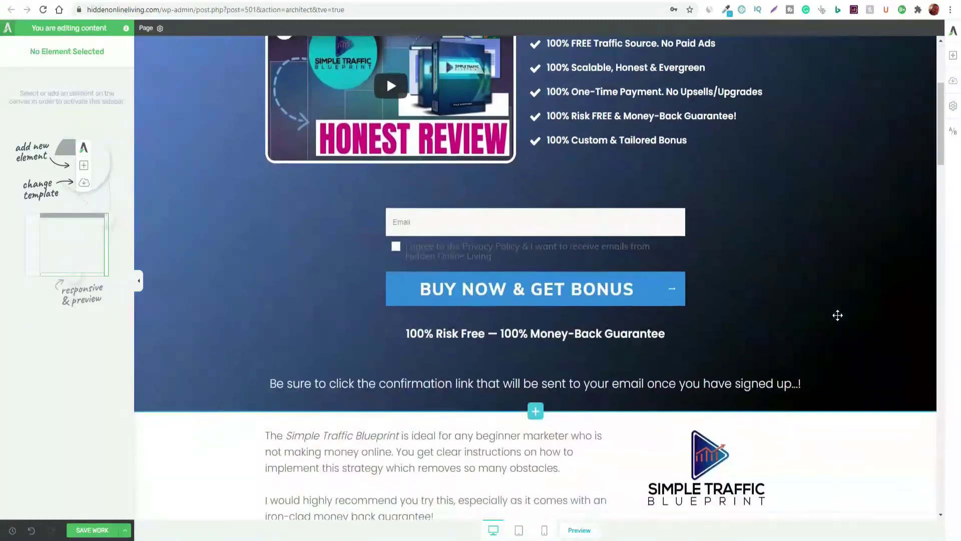
scroll(838, 315, "down", 20)
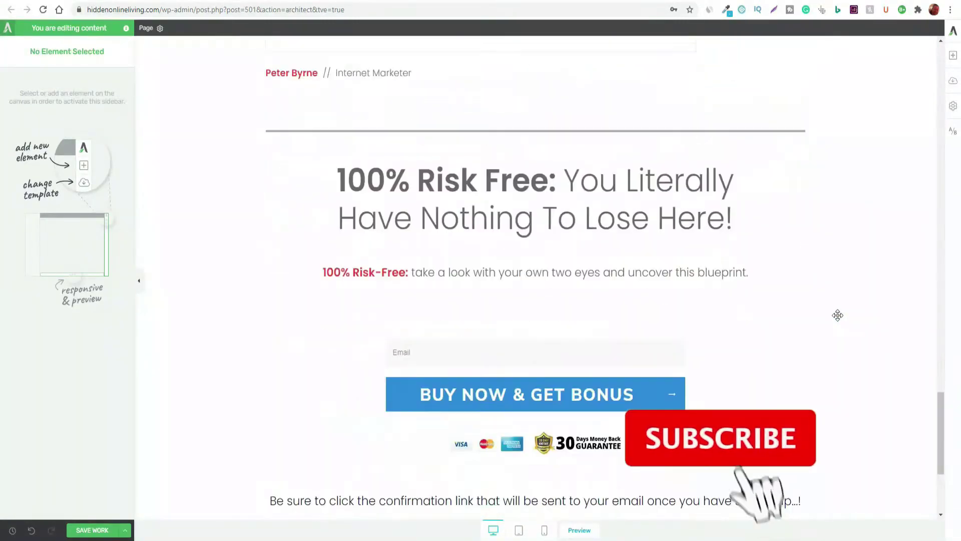
scroll(838, 314, "up", 7)
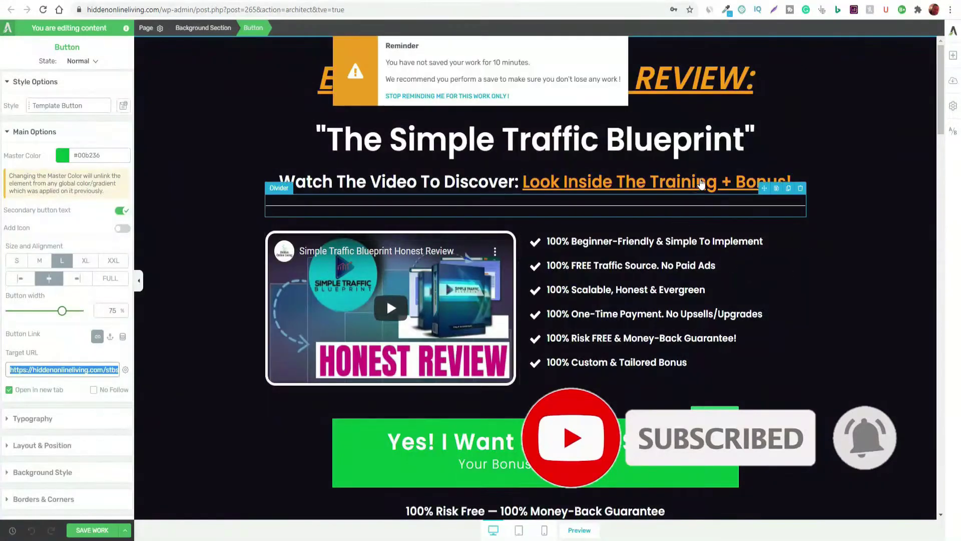
scroll(843, 375, "down", 2)
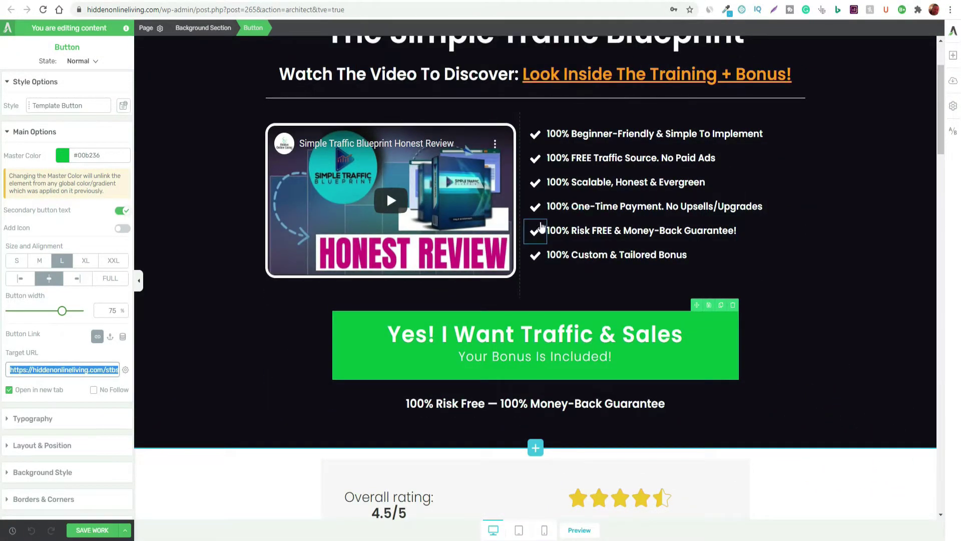
scroll(625, 309, "up", 2)
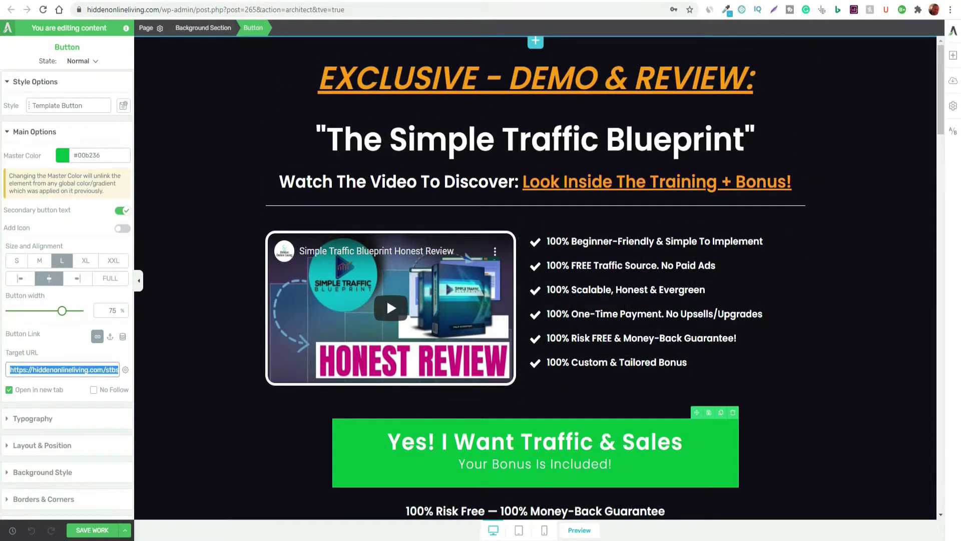
left_click(525, 1)
scroll(849, 384, "up", 15)
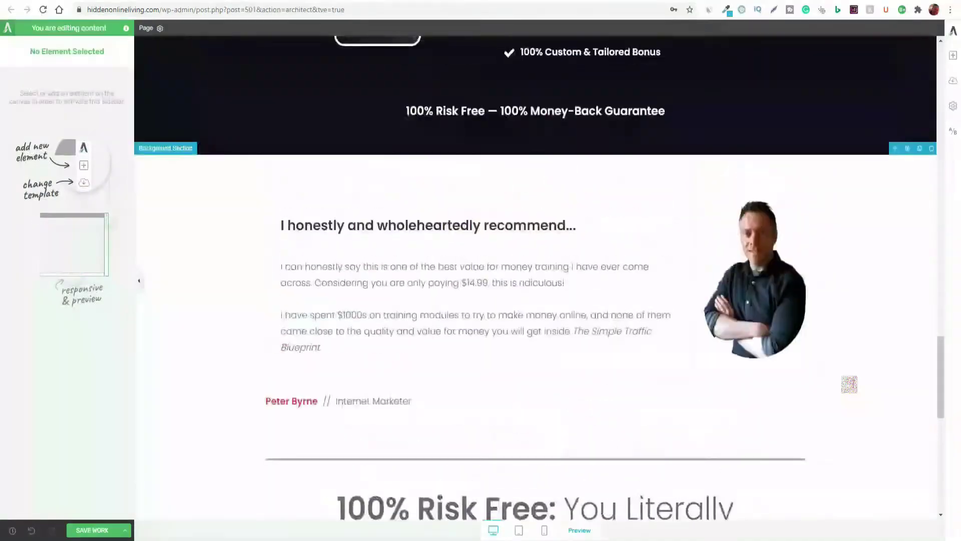
scroll(850, 384, "up", 20)
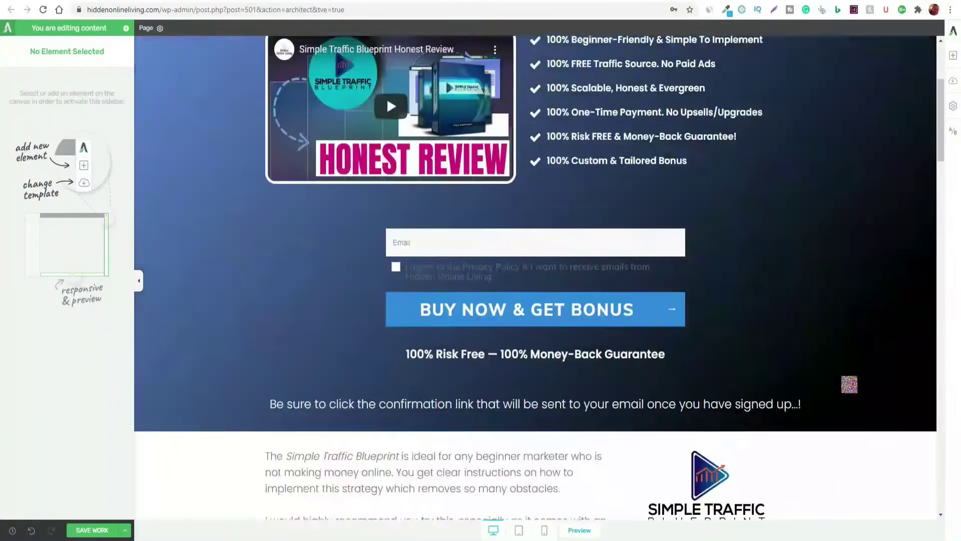
scroll(589, 466, "down", 3)
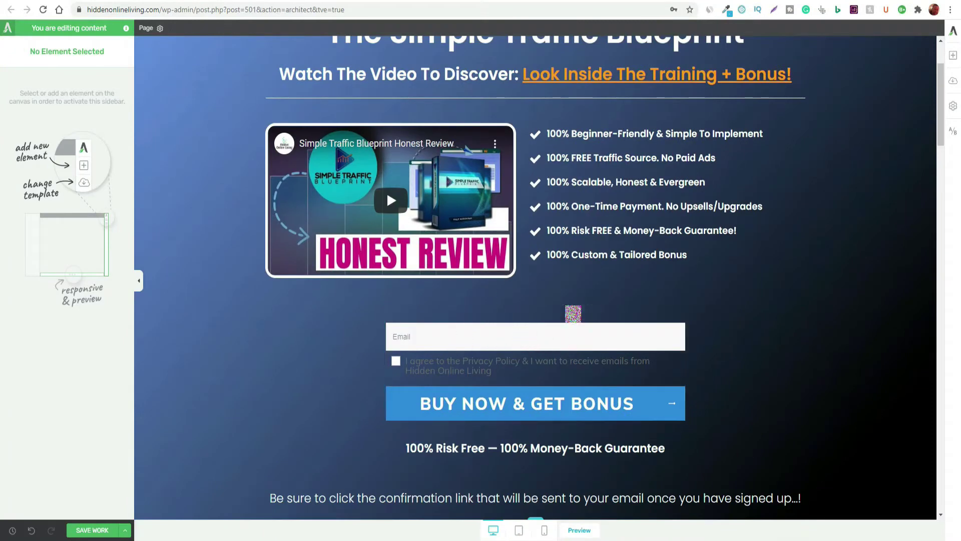
scroll(817, 397, "up", 3)
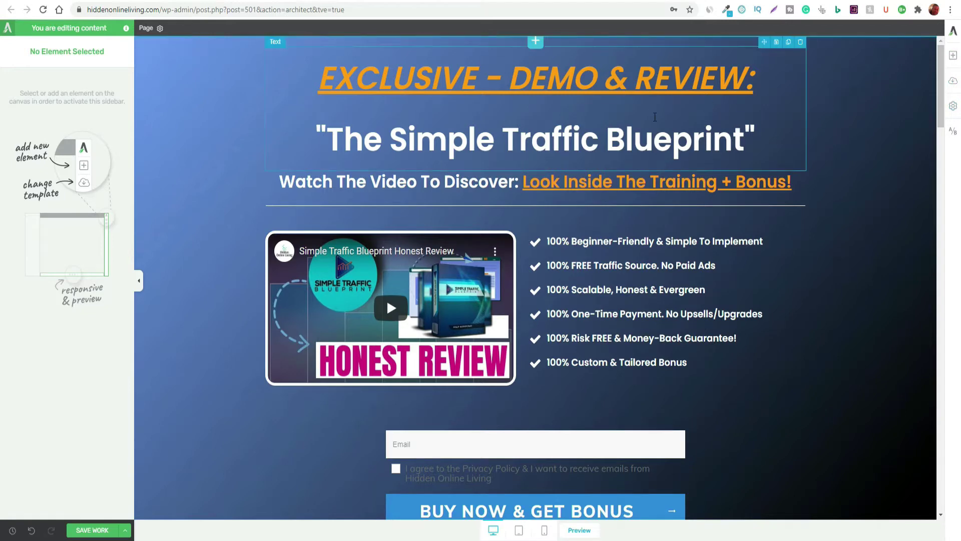
View the landing page's settings with the save, export and import options, and check the page type choices without changing the template.
left_click(952, 107)
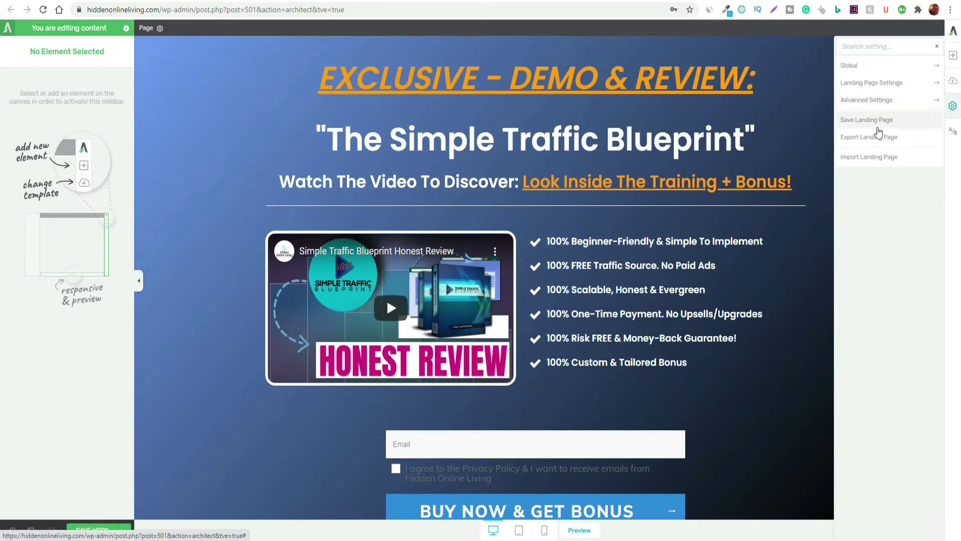
left_click(819, 187)
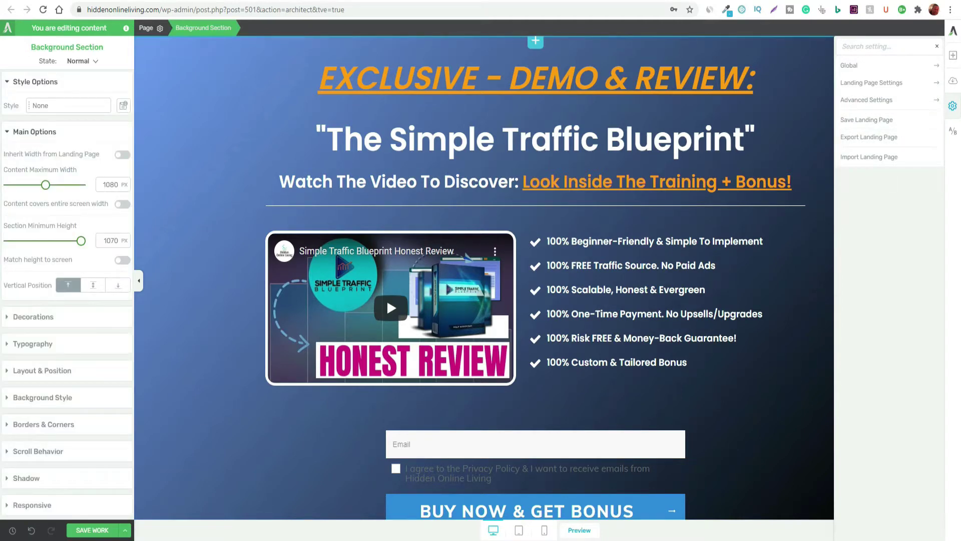
left_click(954, 82)
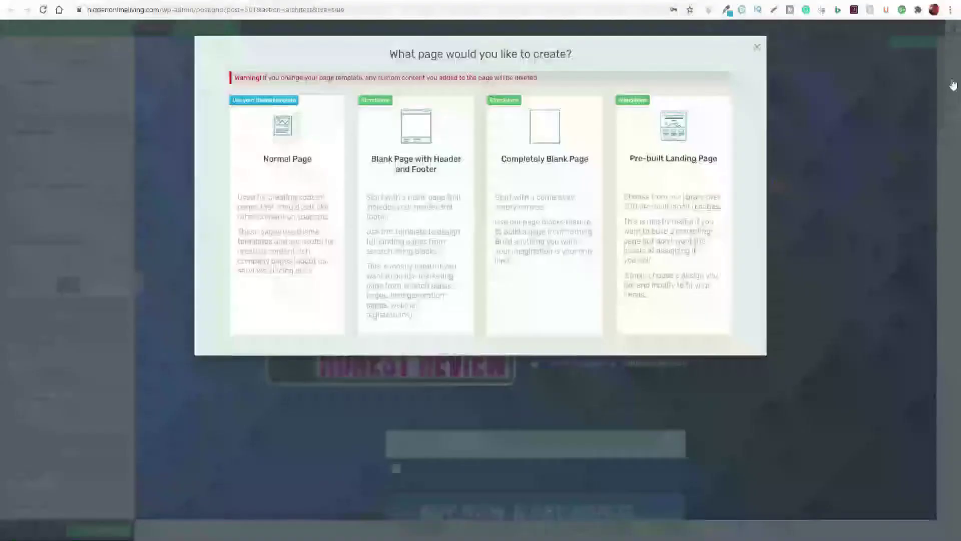
left_click(756, 47)
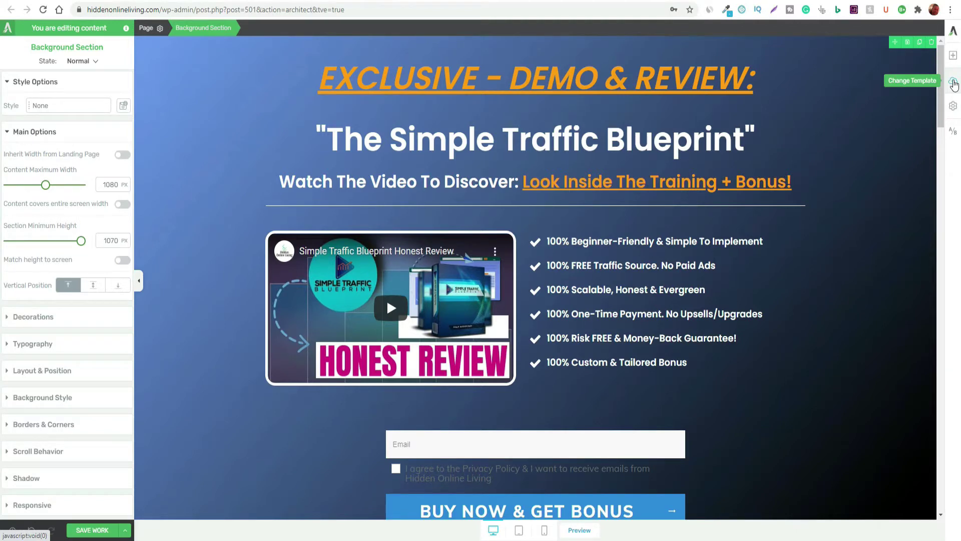
Open the template library for a Pre-built Landing Page and look over the Smart Landing Page template sets.
left_click(953, 83)
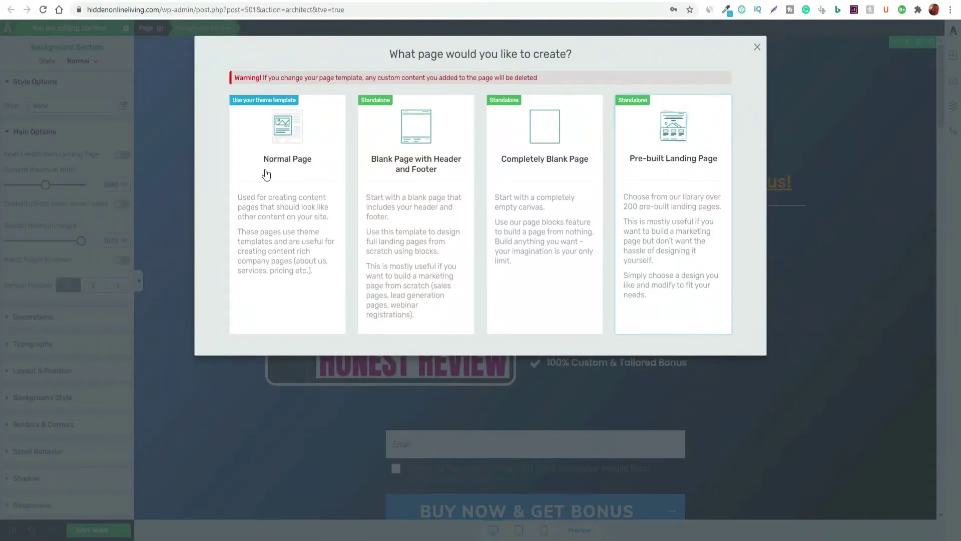
left_click(686, 190)
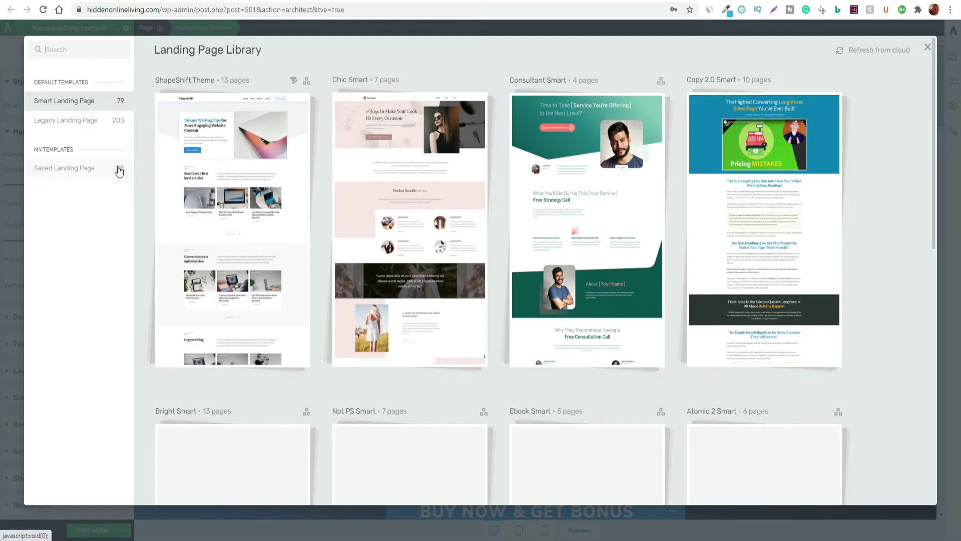
scroll(552, 219, "down", 2)
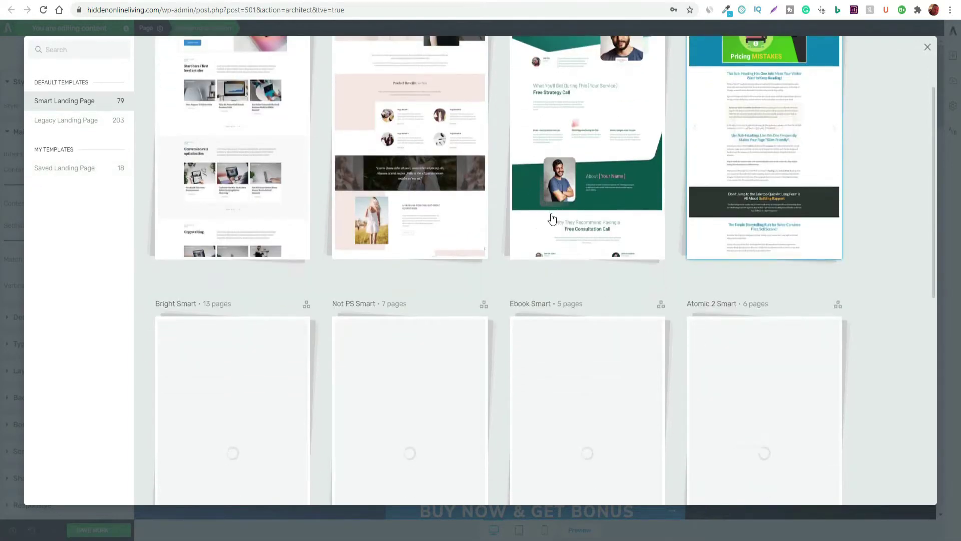
scroll(552, 219, "up", 3)
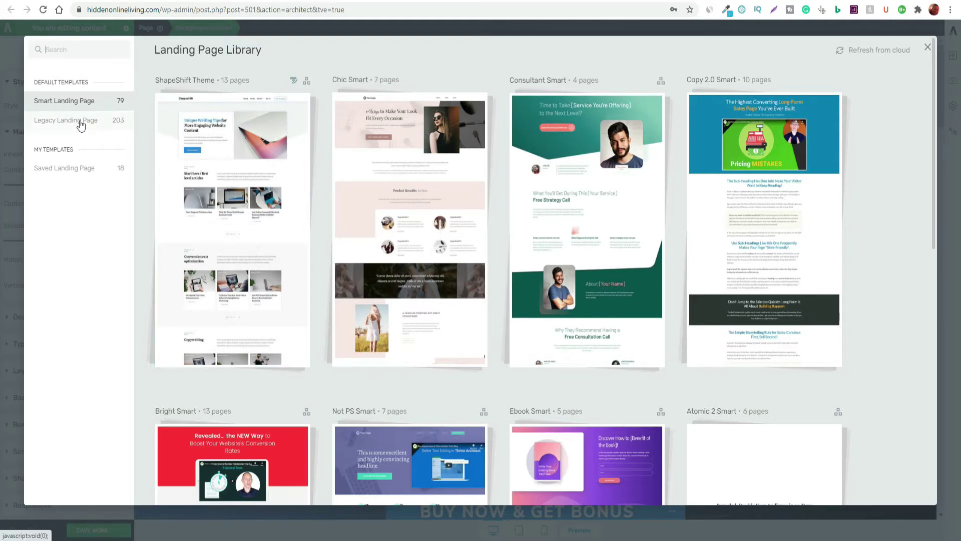
Browse the Legacy Landing Page template sets from ProLayers down to Flat, Simple, Big Picture and Vision.
left_click(64, 121)
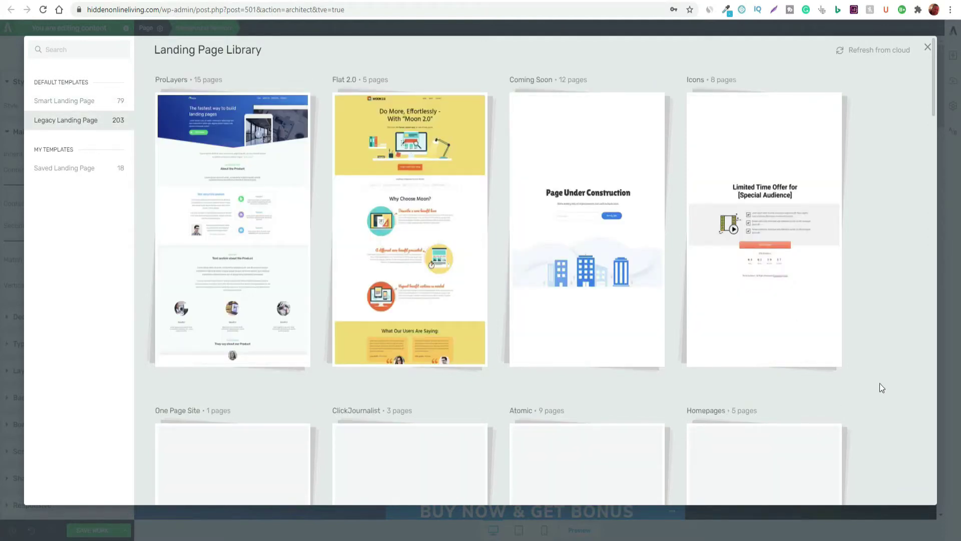
scroll(871, 410, "down", 2)
scroll(751, 390, "up", 2)
scroll(768, 386, "down", 2)
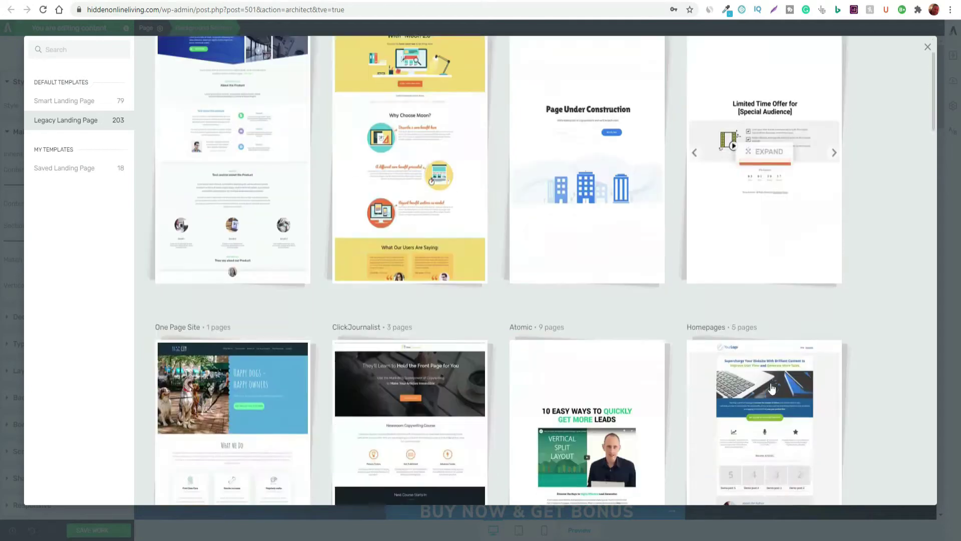
scroll(771, 387, "down", 8)
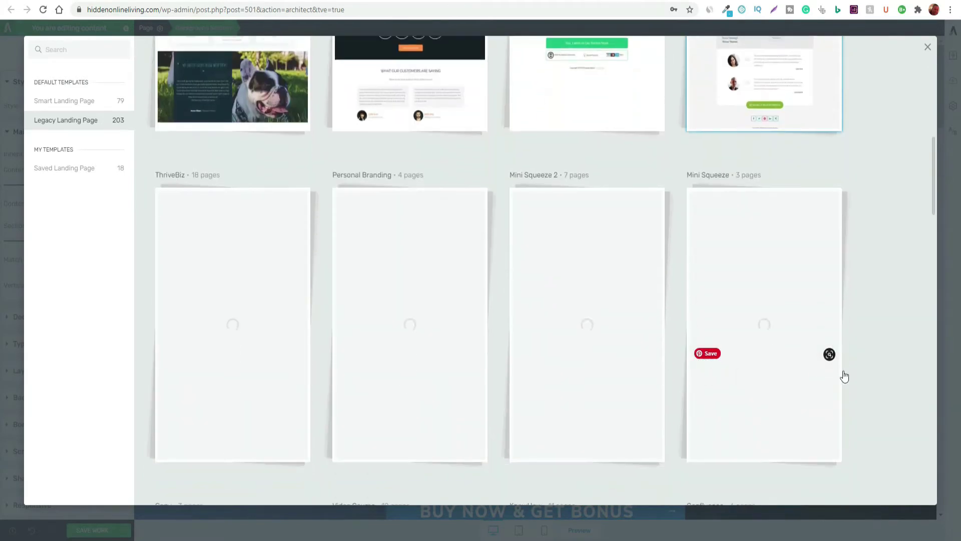
scroll(845, 376, "down", 5)
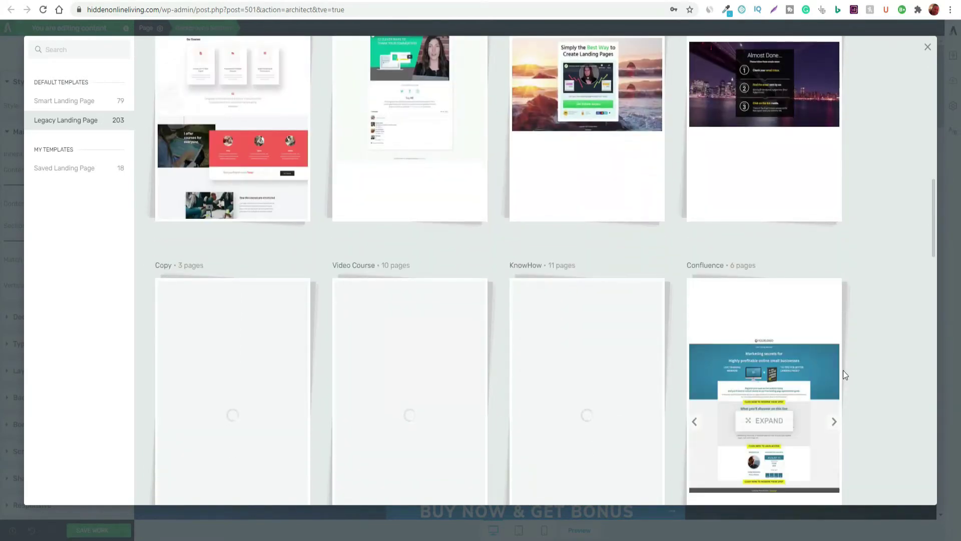
scroll(881, 367, "down", 5)
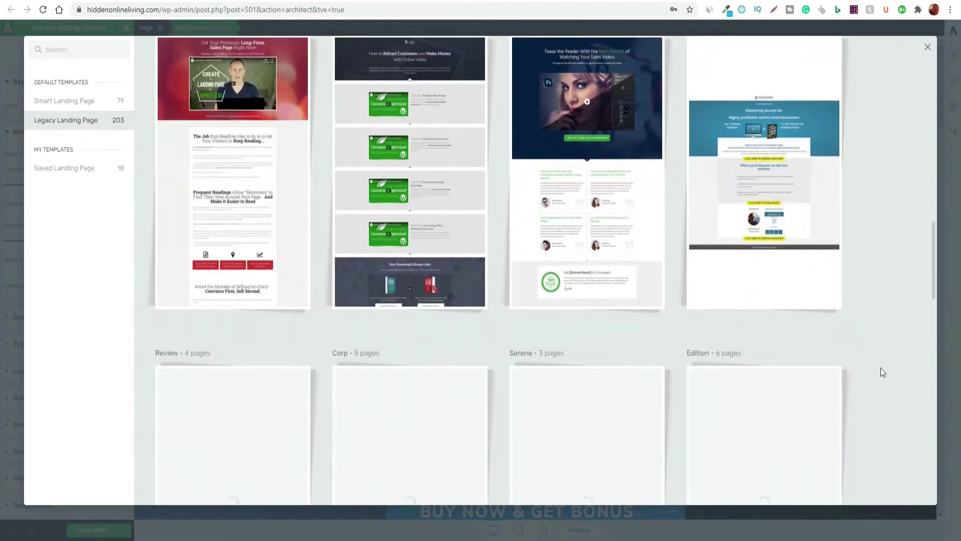
scroll(881, 367, "down", 5)
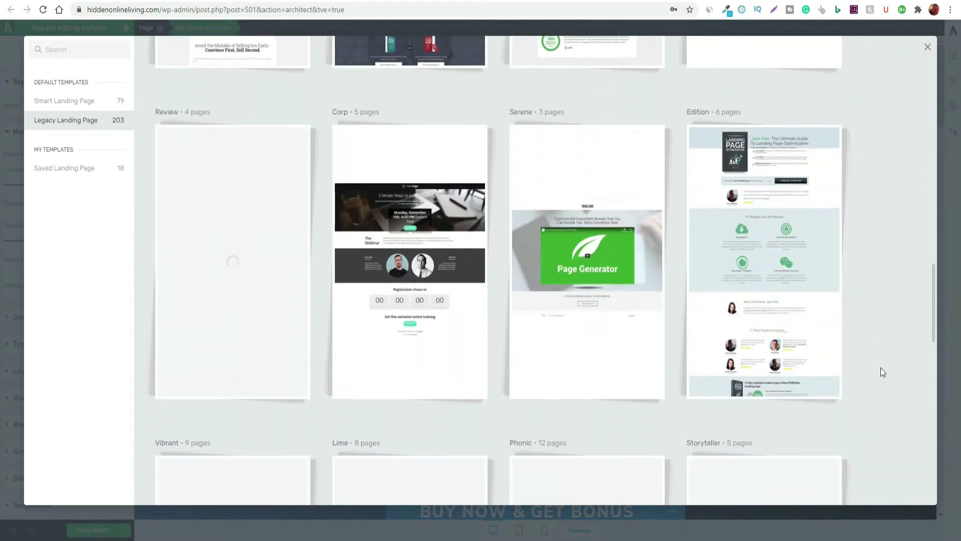
scroll(882, 371, "down", 5)
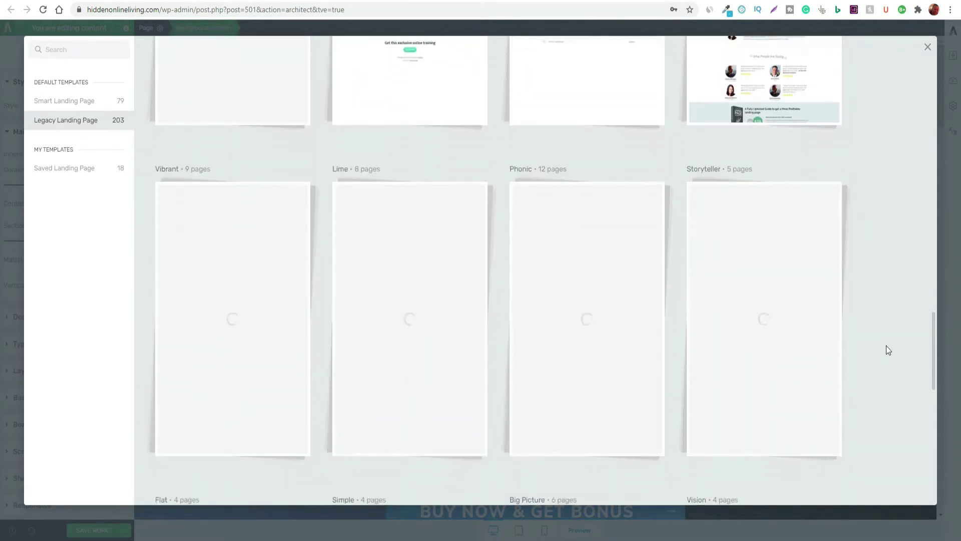
scroll(886, 347, "down", 3)
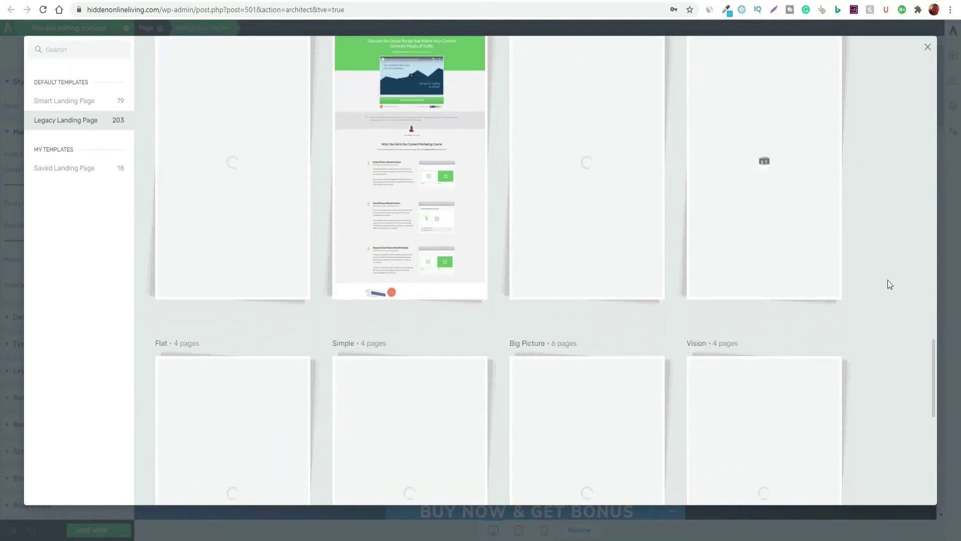
scroll(888, 281, "down", 2)
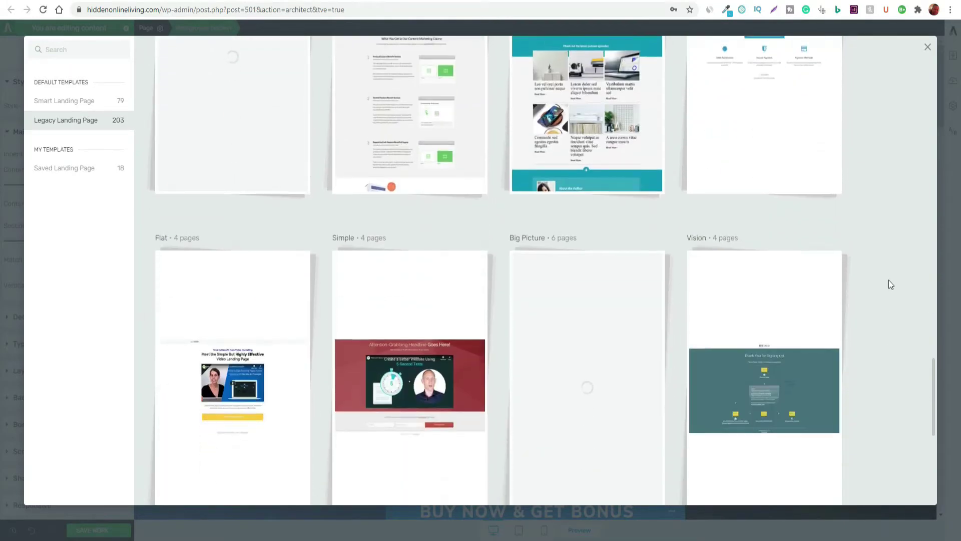
scroll(888, 281, "up", 4)
scroll(888, 280, "down", 6)
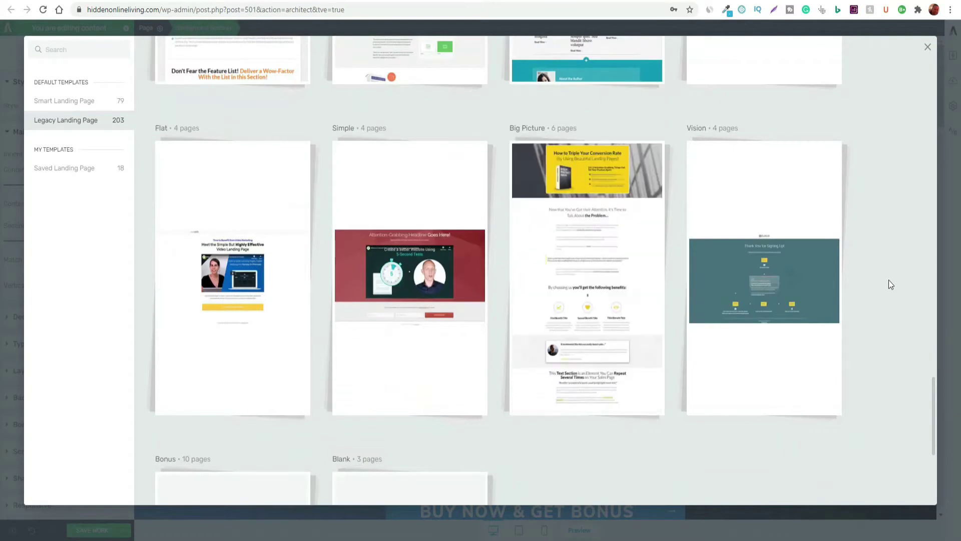
Expand the Bonus template set at the end of the legacy templates to view its pages, and return to the library.
scroll(888, 280, "down", 5)
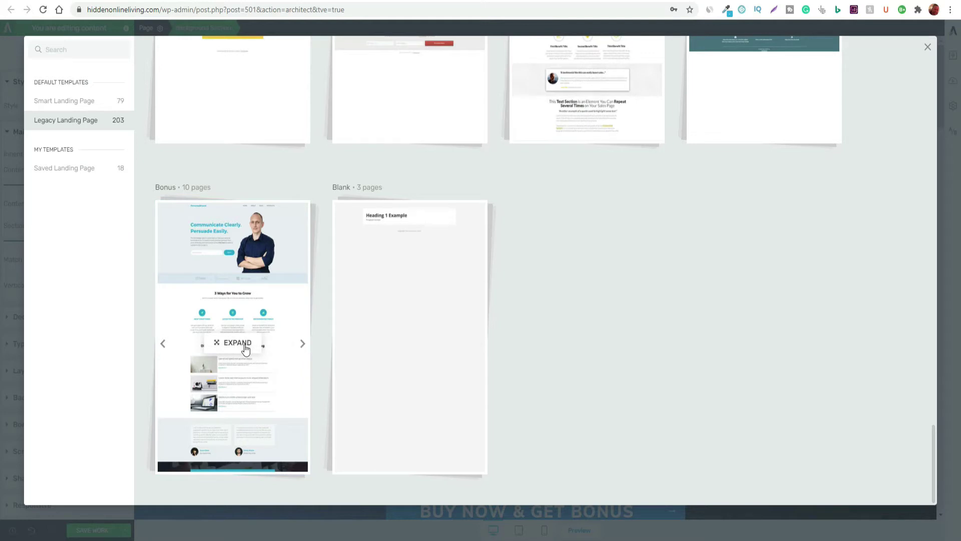
left_click(239, 344)
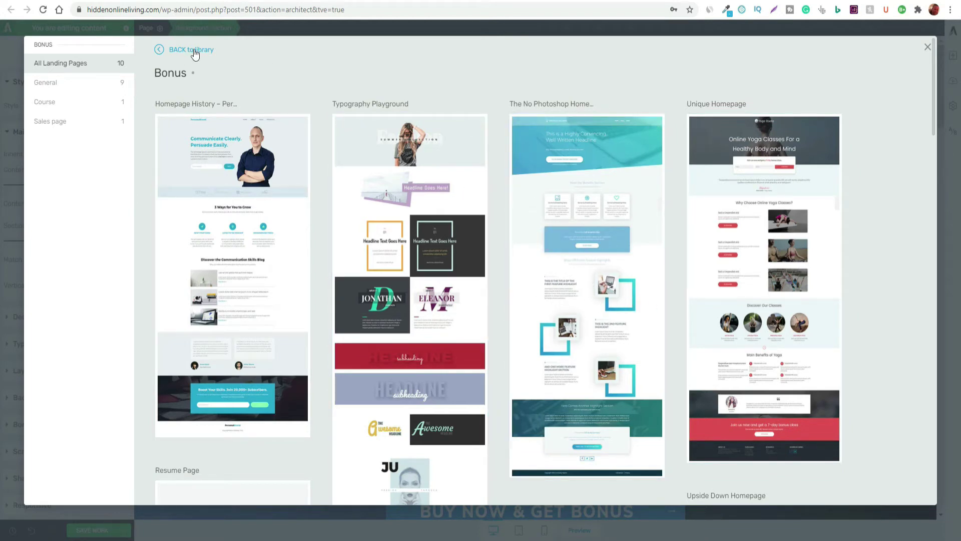
left_click(178, 55)
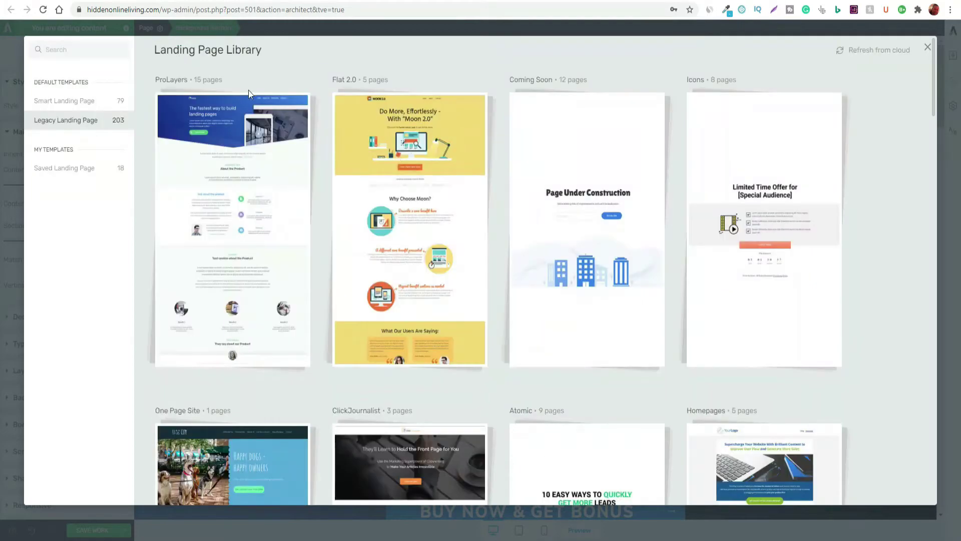
Expand the Bonus template set at the end of the legacy landing page templates.
scroll(361, 339, "down", 5)
scroll(361, 339, "down", 20)
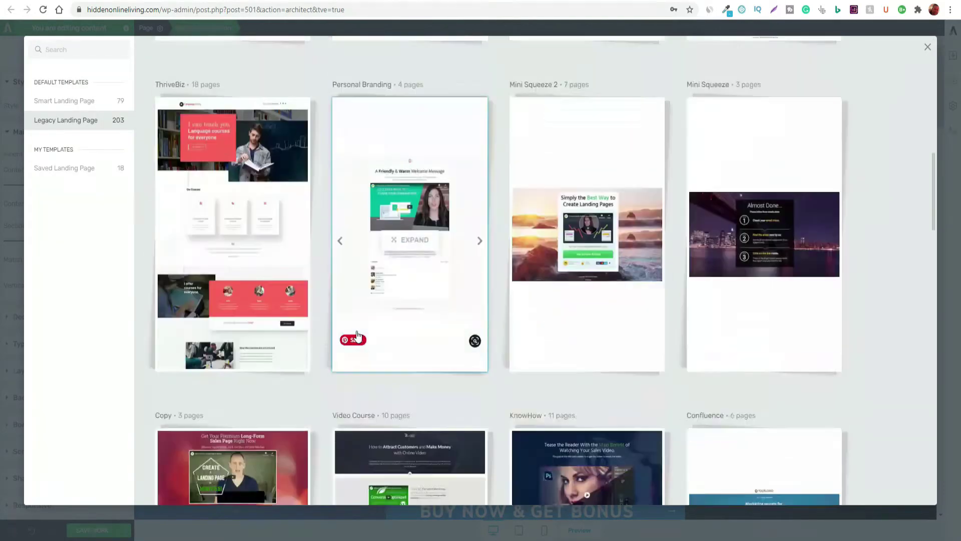
scroll(355, 333, "down", 10)
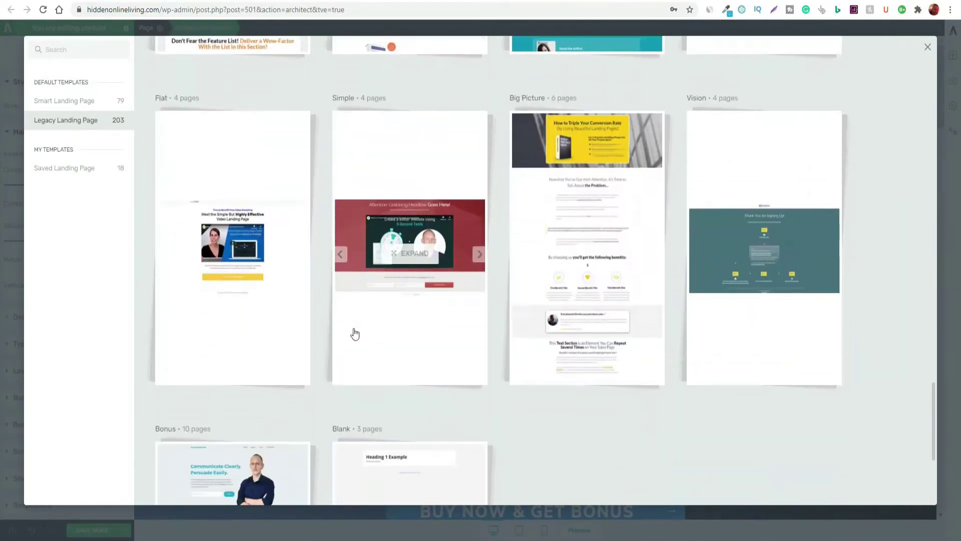
left_click(238, 347)
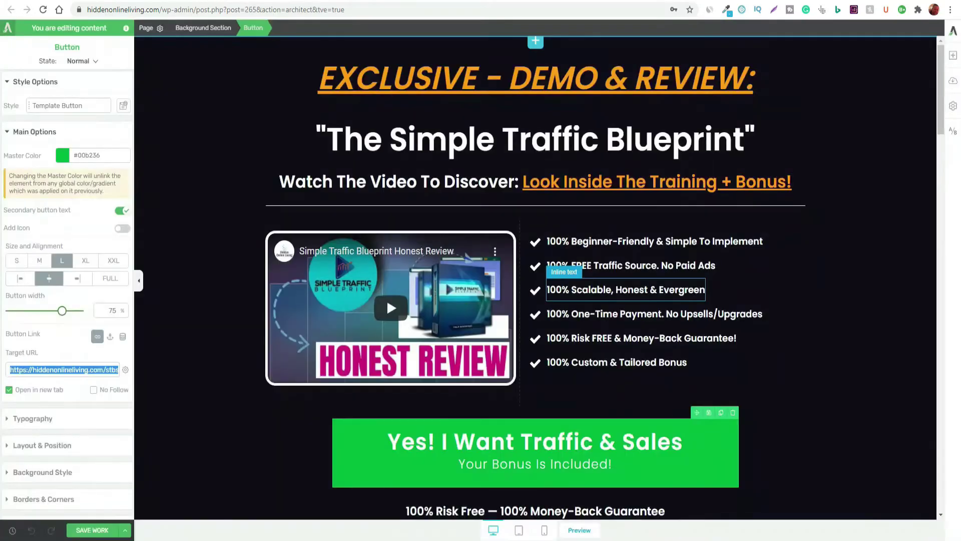
Review the Simple Traffic Blueprint page from the green call-to-action button through the rating to the What Do You Get? boxes.
scroll(386, 299, "down", 6)
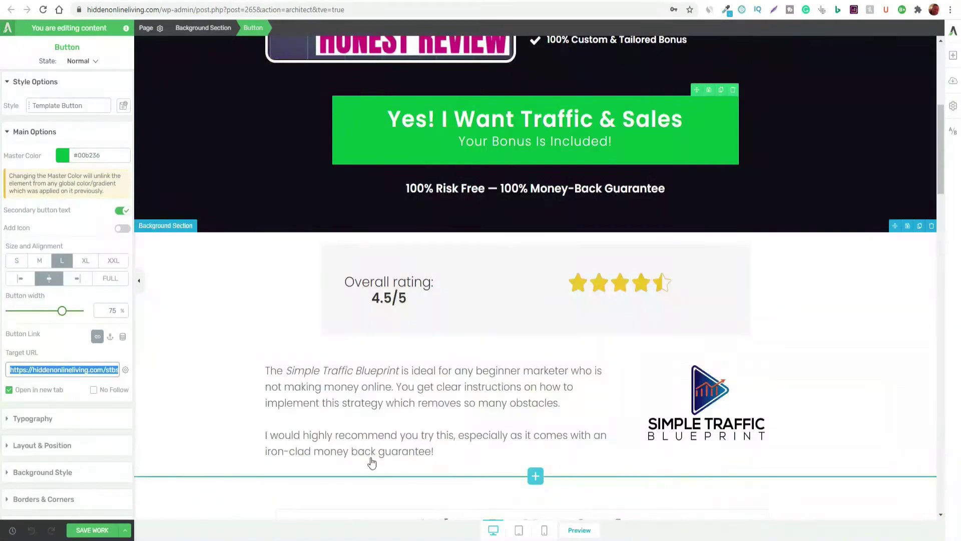
scroll(557, 473, "down", 2)
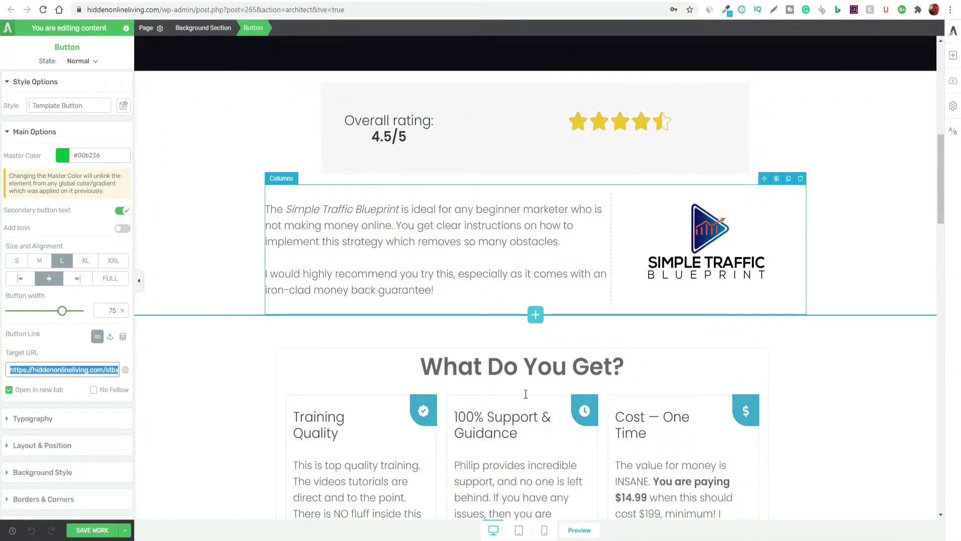
scroll(544, 386, "down", 7)
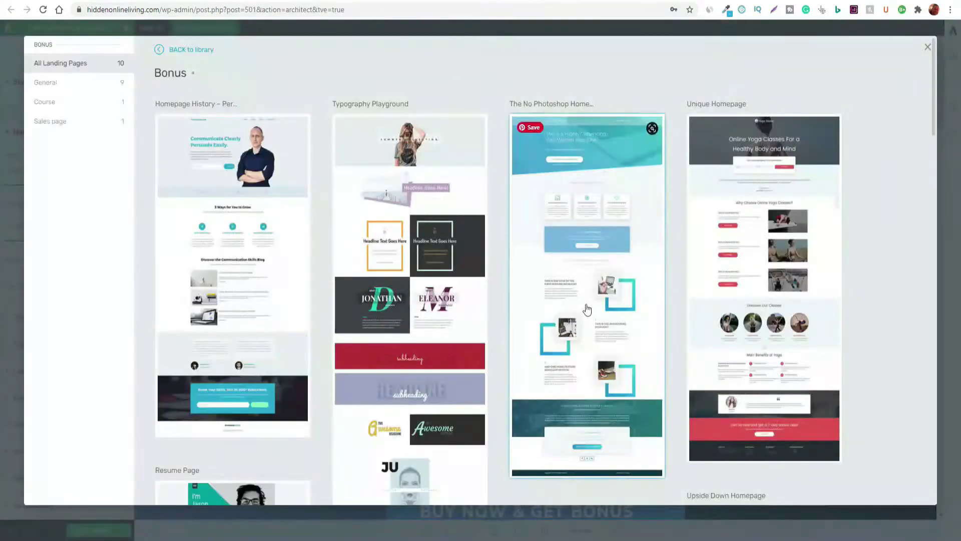
Apply the template starting with "The No Photoshop Home" from the Bonus set to the landing page.
left_click(585, 315)
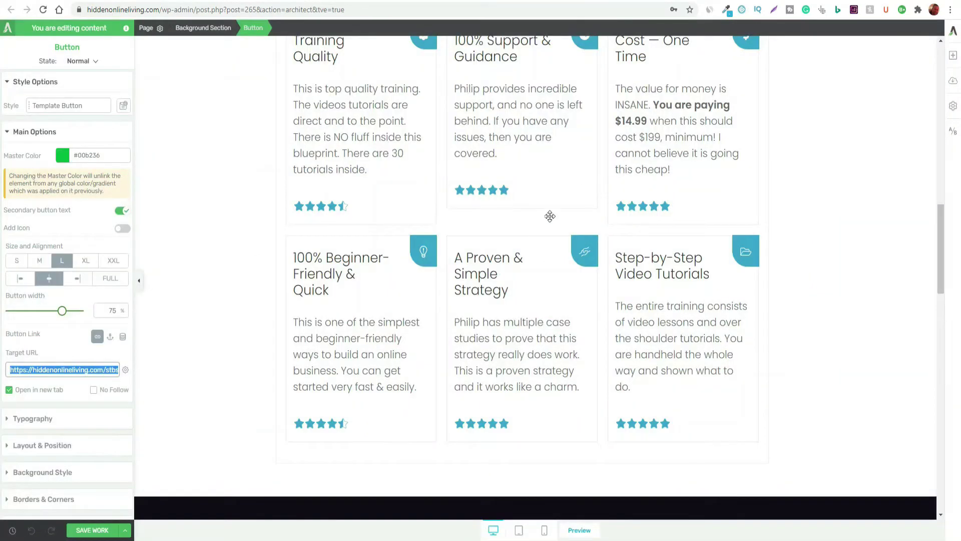
scroll(521, 390, "up", 1)
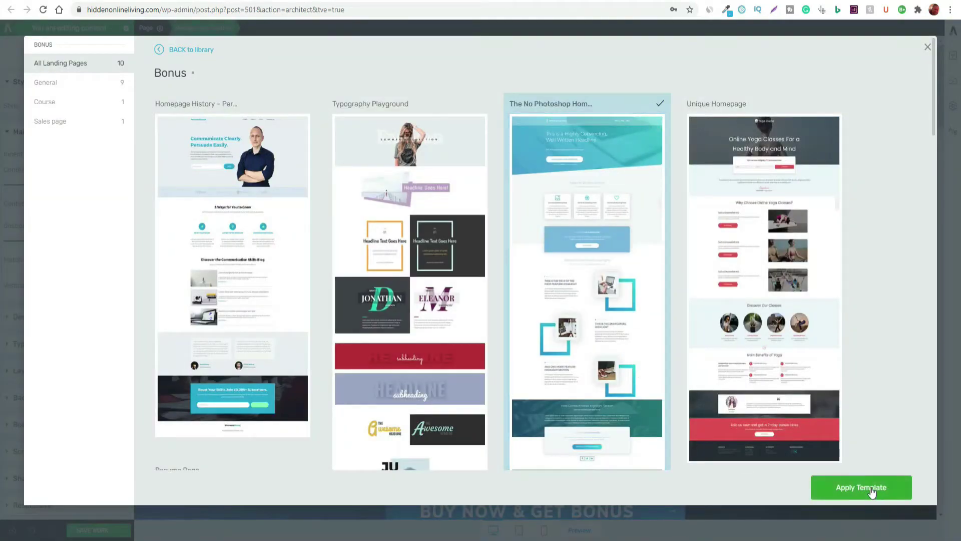
left_click(869, 491)
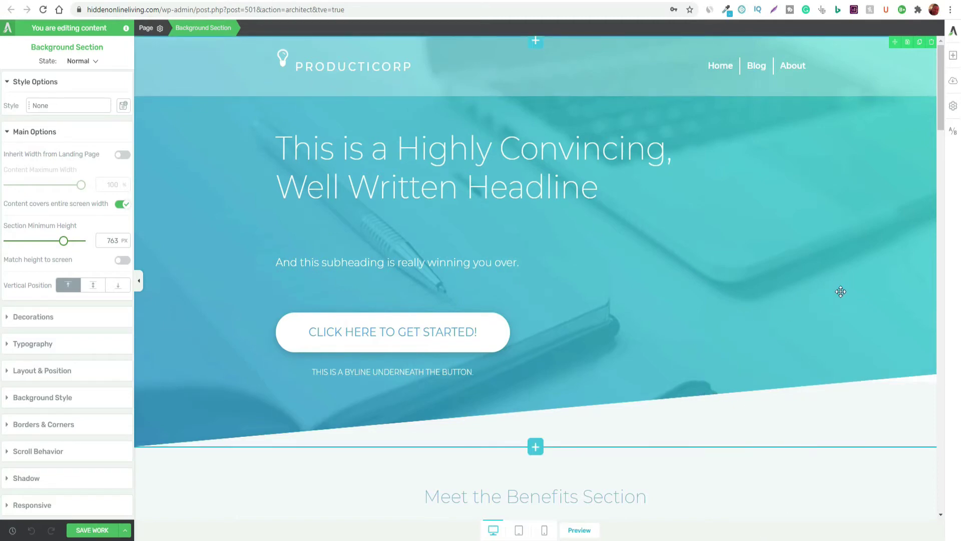
Skim the applied template from its headline section down to the last highlight section with the call to action box.
scroll(697, 263, "down", 15)
scroll(697, 263, "down", 19)
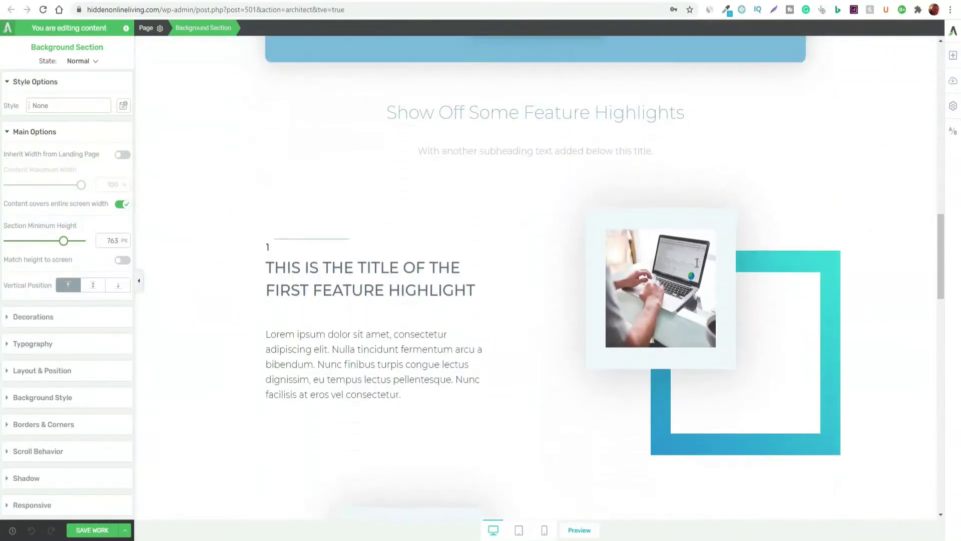
scroll(697, 263, "down", 12)
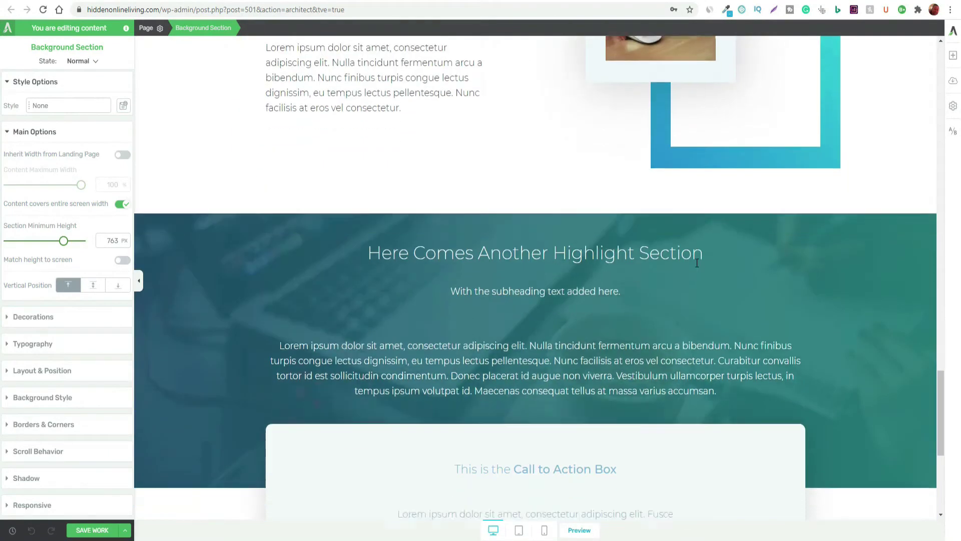
scroll(695, 261, "up", 20)
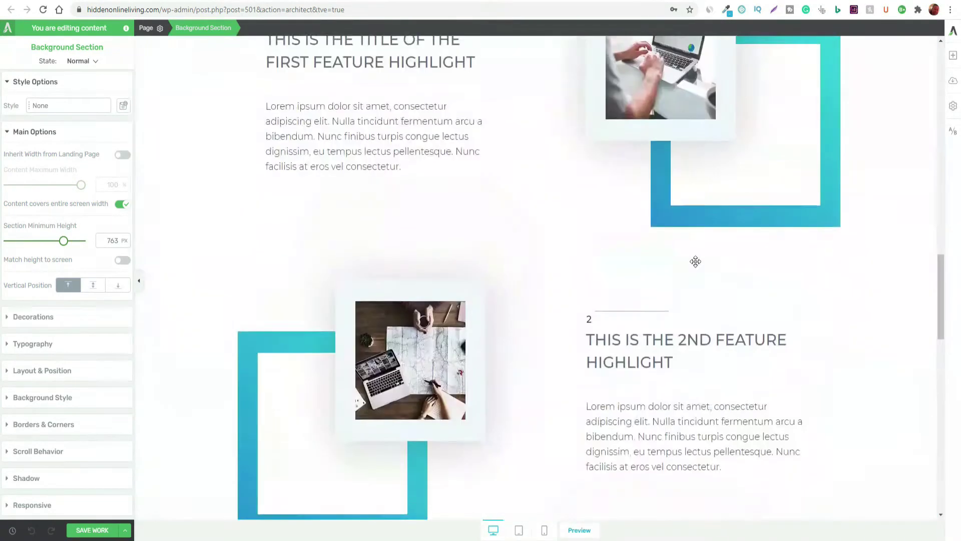
scroll(880, 305, "down", 4)
scroll(868, 304, "down", 15)
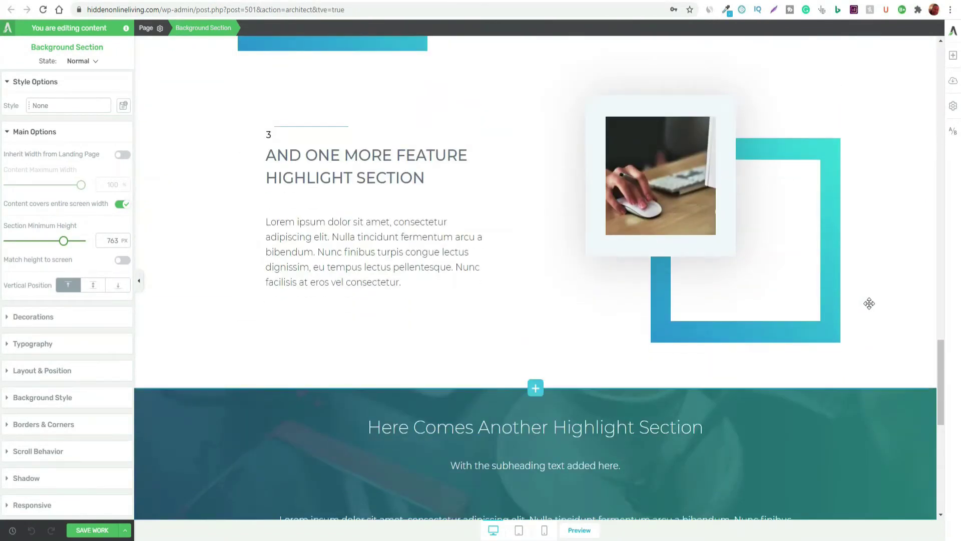
Examine the three numbered feature highlights and how their images and texts alternate between the columns.
scroll(863, 301, "up", 8)
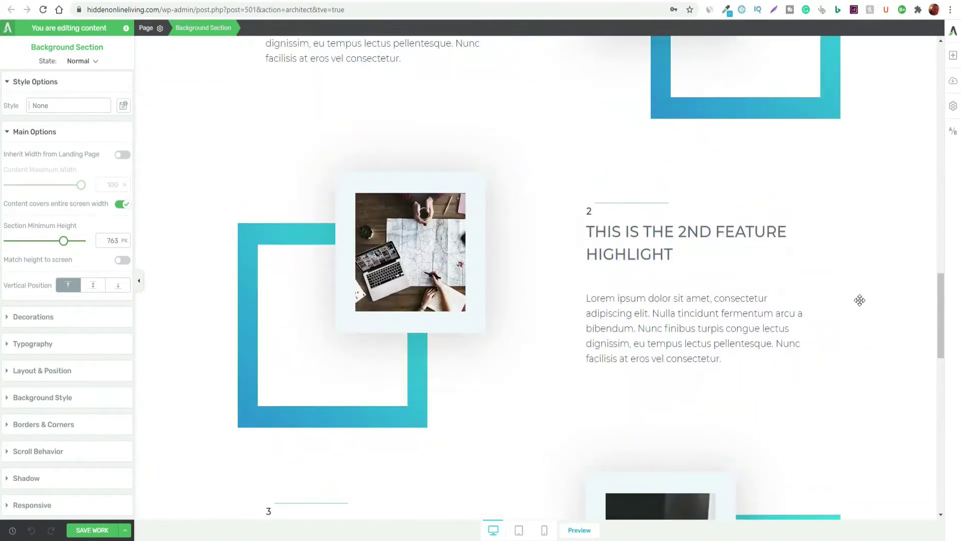
scroll(860, 300, "up", 6)
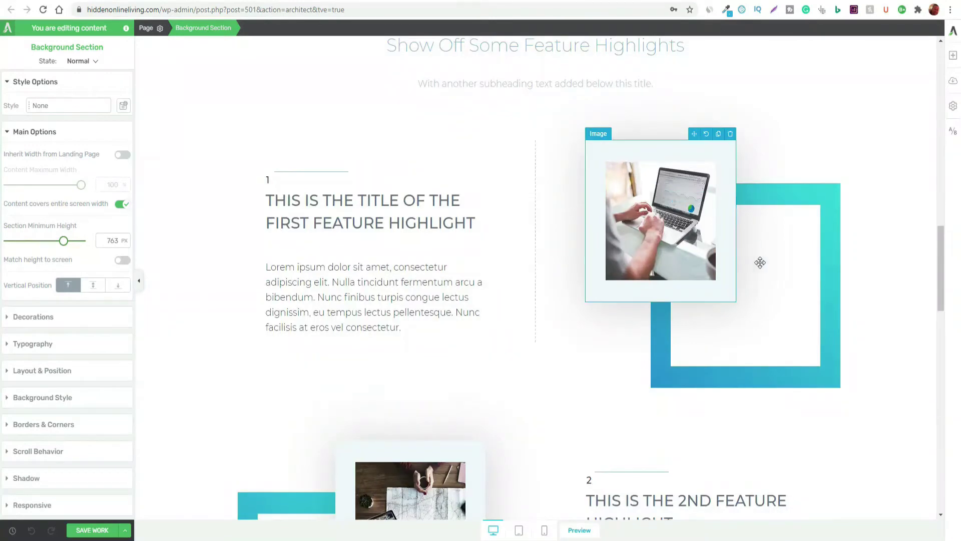
scroll(707, 276, "down", 3)
scroll(671, 160, "up", 2)
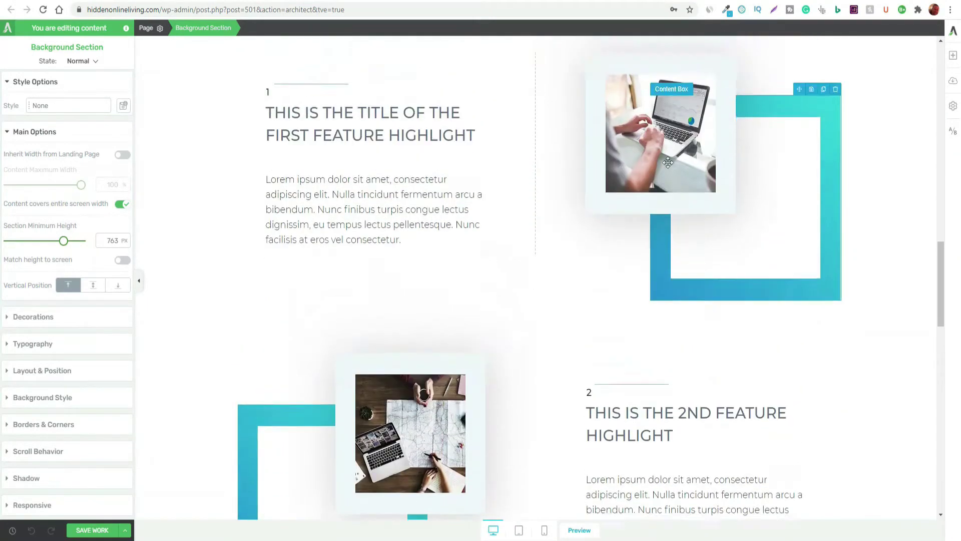
scroll(476, 444, "down", 6)
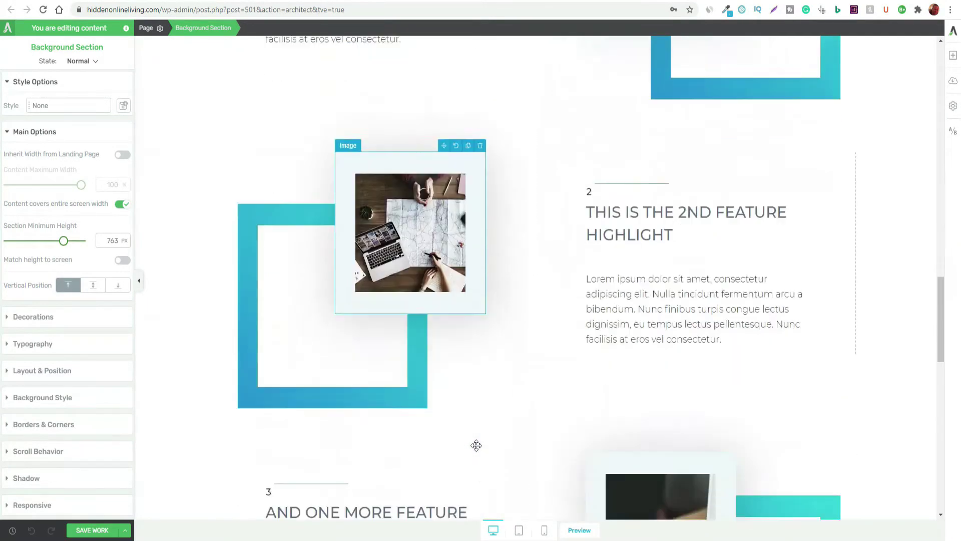
scroll(649, 482, "down", 2)
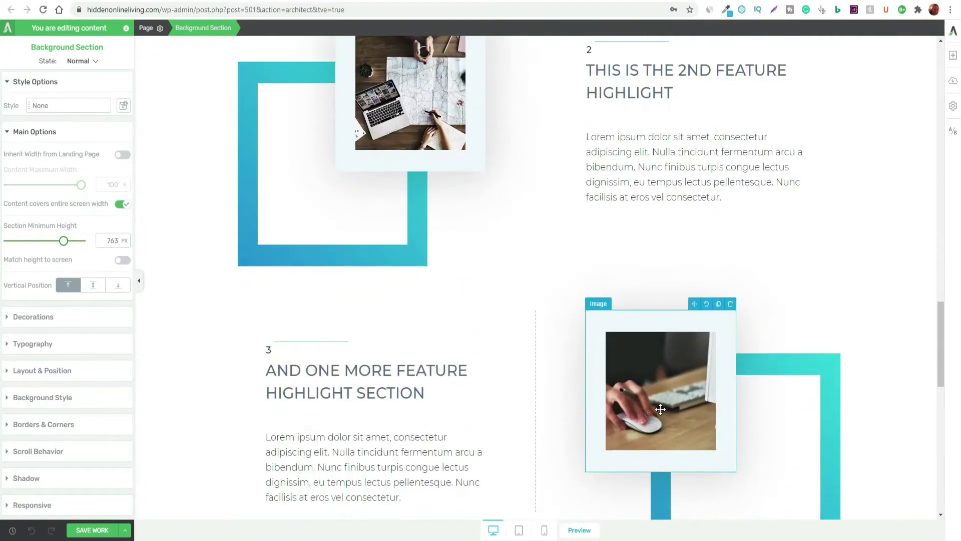
scroll(651, 408, "up", 6)
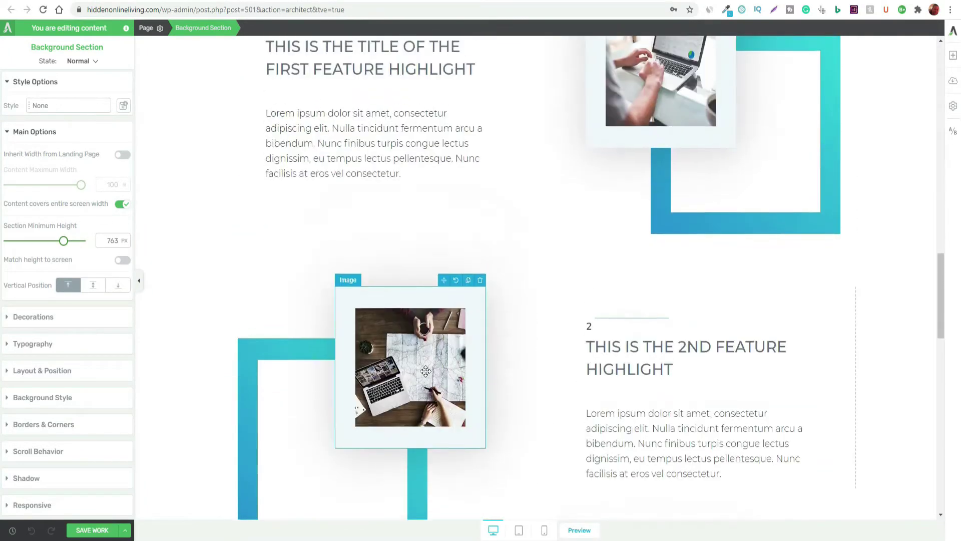
scroll(634, 202, "up", 2)
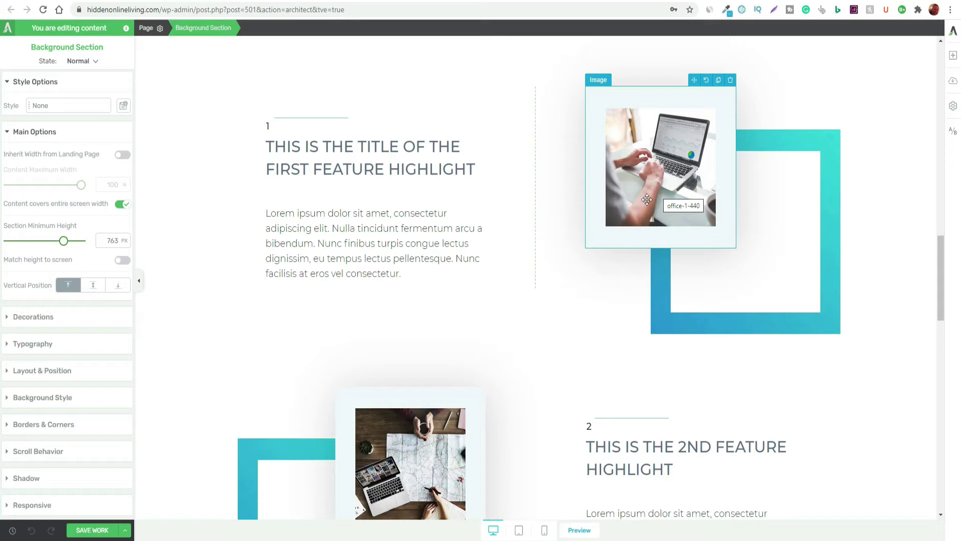
scroll(429, 286, "down", 5)
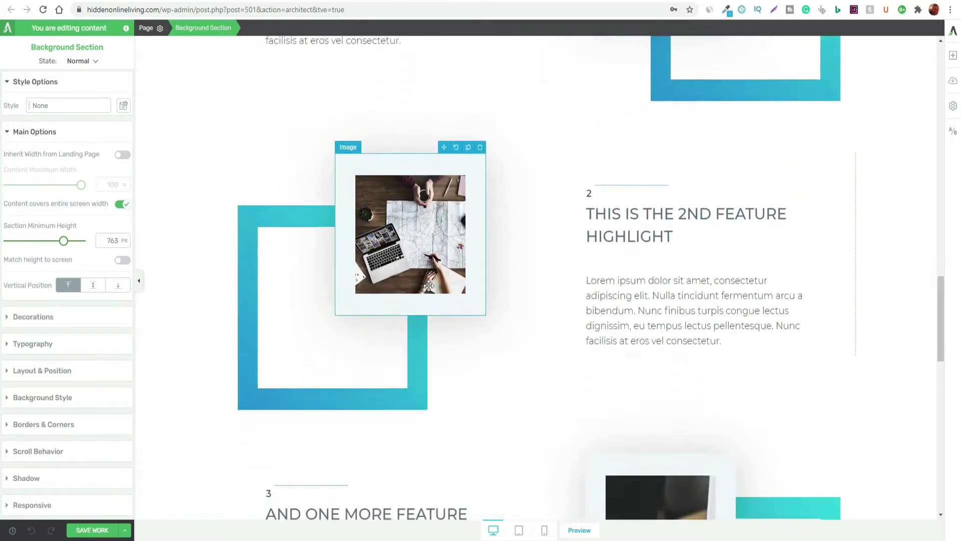
scroll(429, 285, "down", 2)
scroll(503, 431, "down", 1)
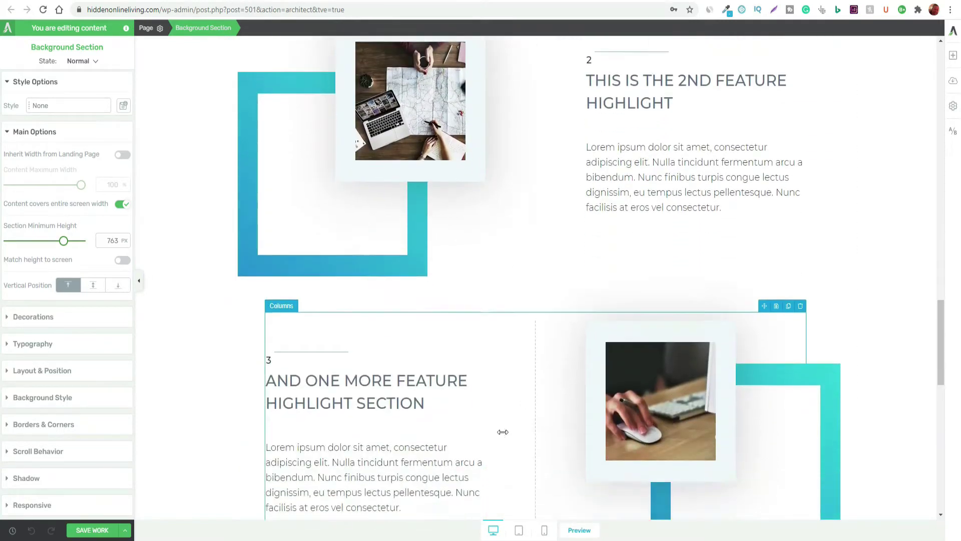
scroll(502, 432, "down", 3)
scroll(497, 333, "up", 1)
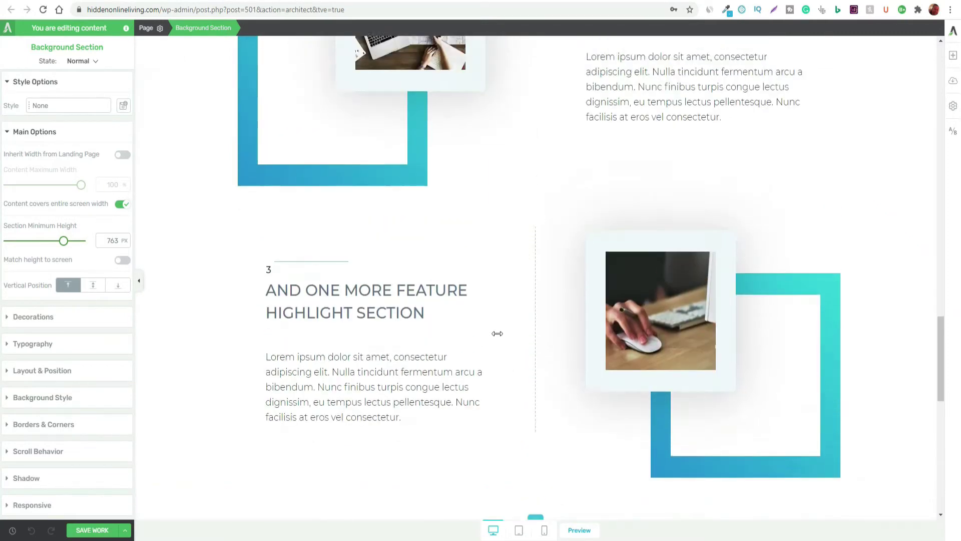
scroll(497, 334, "up", 10)
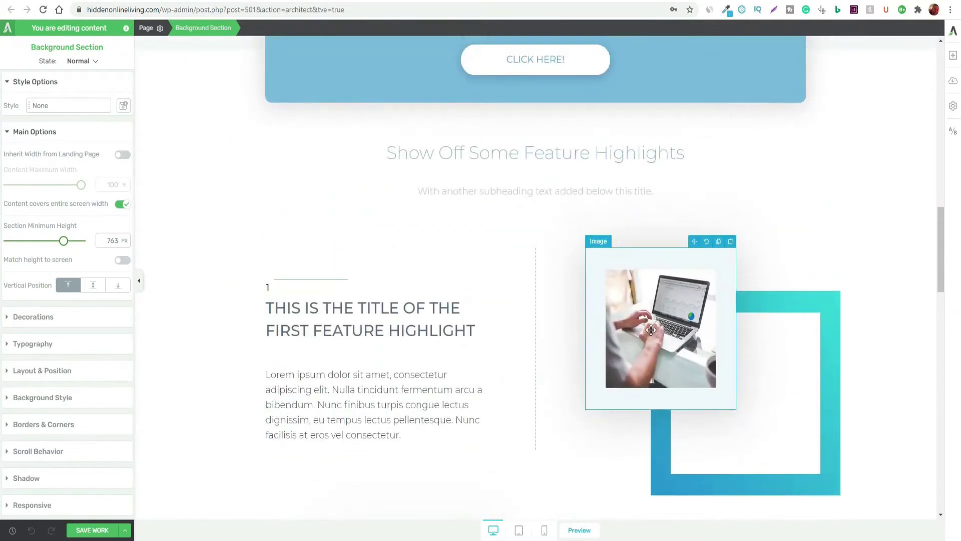
scroll(652, 346, "down", 7)
Look over the template's call to action box and benefits section, ending at the main headline.
scroll(817, 422, "up", 15)
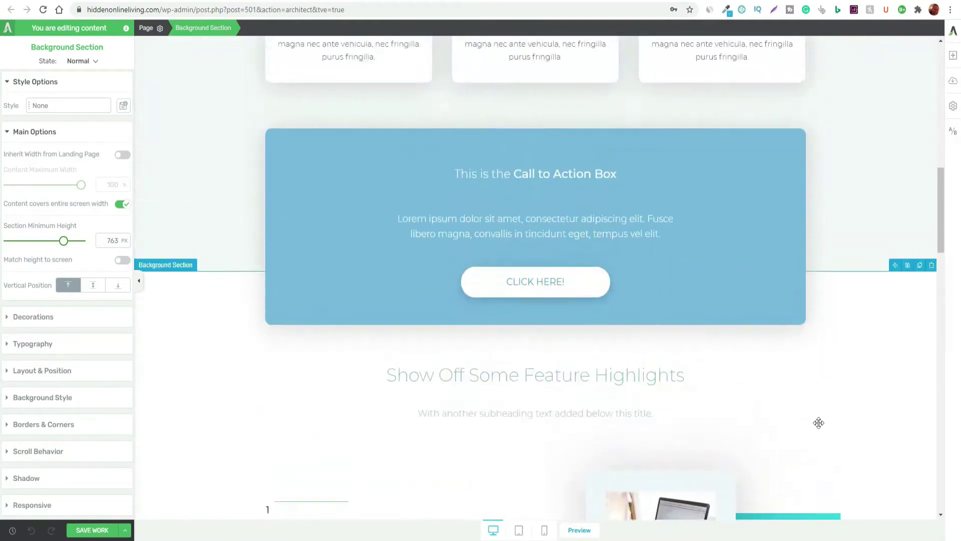
scroll(816, 423, "up", 4)
scroll(818, 416, "down", 1)
scroll(596, 392, "up", 5)
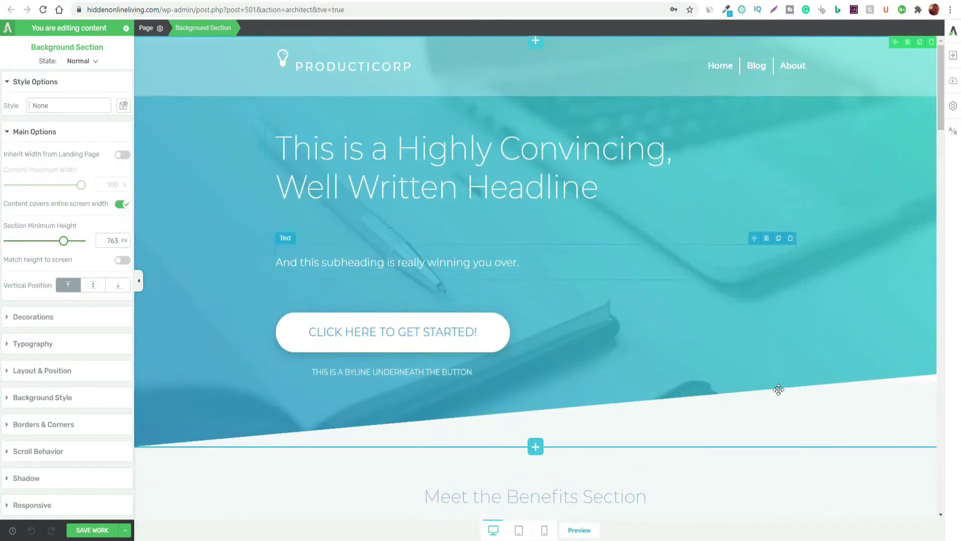
scroll(774, 387, "down", 2)
scroll(774, 387, "up", 2)
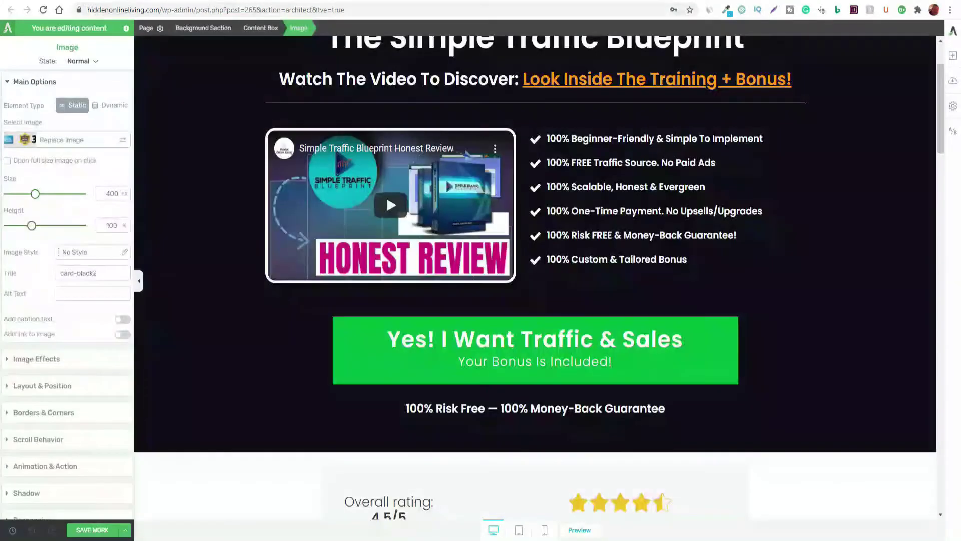
Compare with the Simple Traffic Blueprint page, viewing its headline, video, checklist, button, rating and product description.
scroll(536, 330, "up", 2)
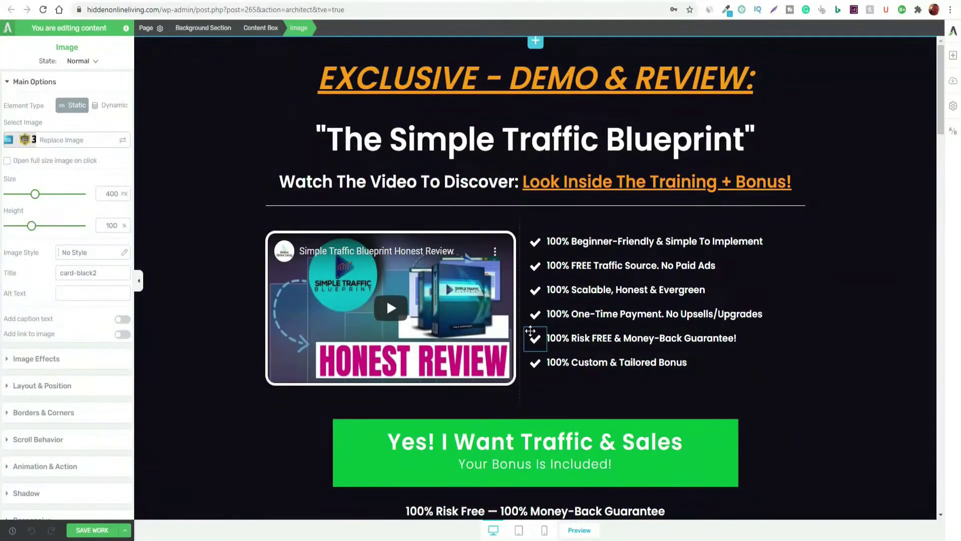
scroll(535, 335, "down", 3)
scroll(535, 339, "down", 4)
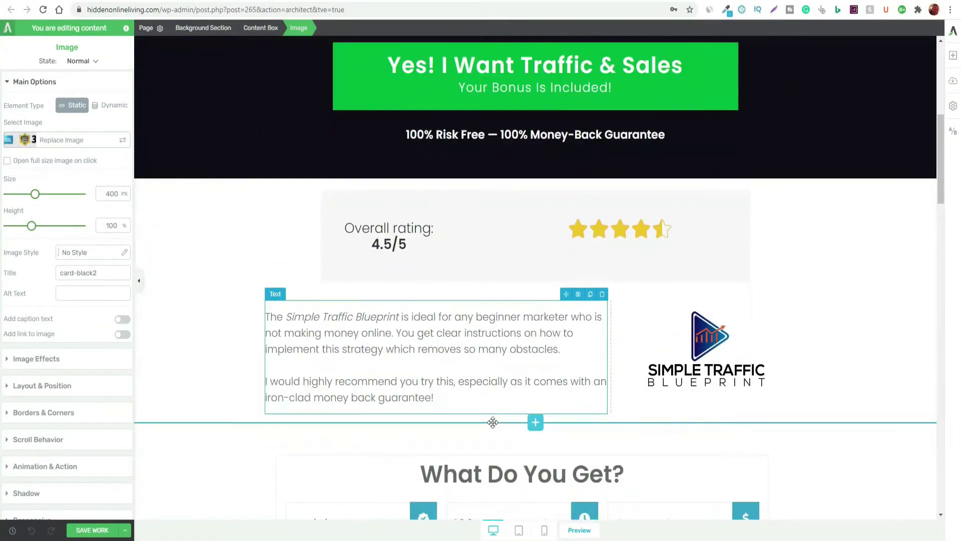
scroll(492, 420, "up", 2)
scroll(492, 420, "up", 3)
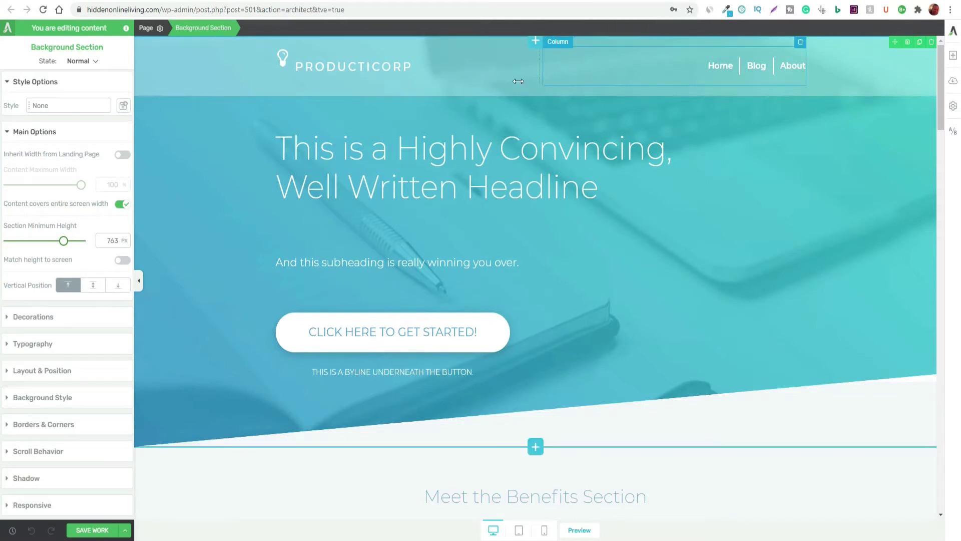
Delete the header content box holding the Producticorp logo and the Home, Blog and About menu.
scroll(232, 208, "down", 5)
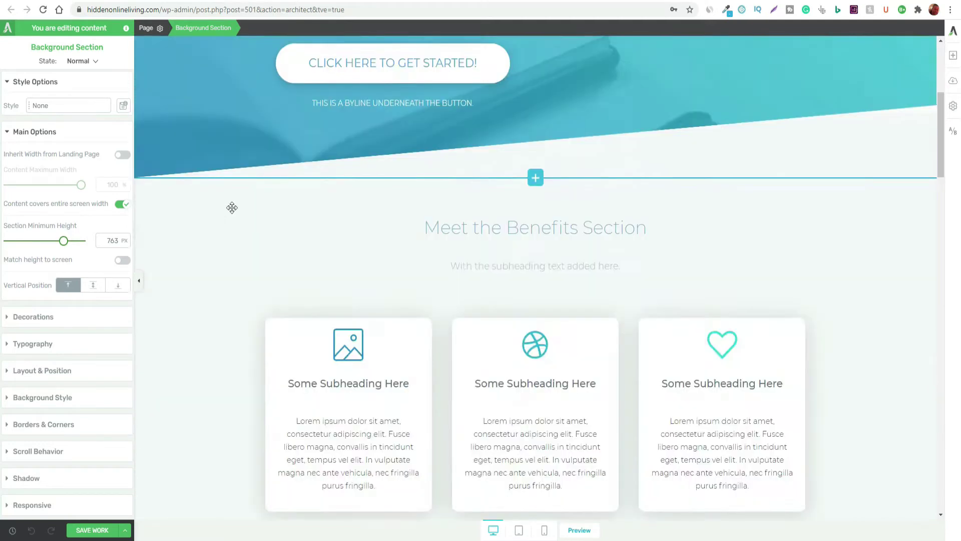
scroll(231, 207, "down", 4)
scroll(232, 207, "up", 9)
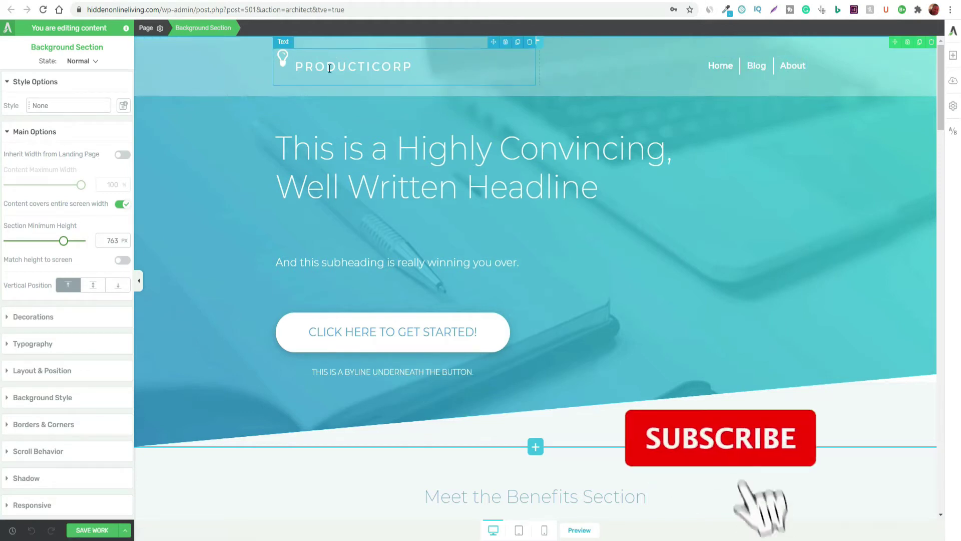
scroll(813, 289, "down", 4)
scroll(740, 61, "up", 4)
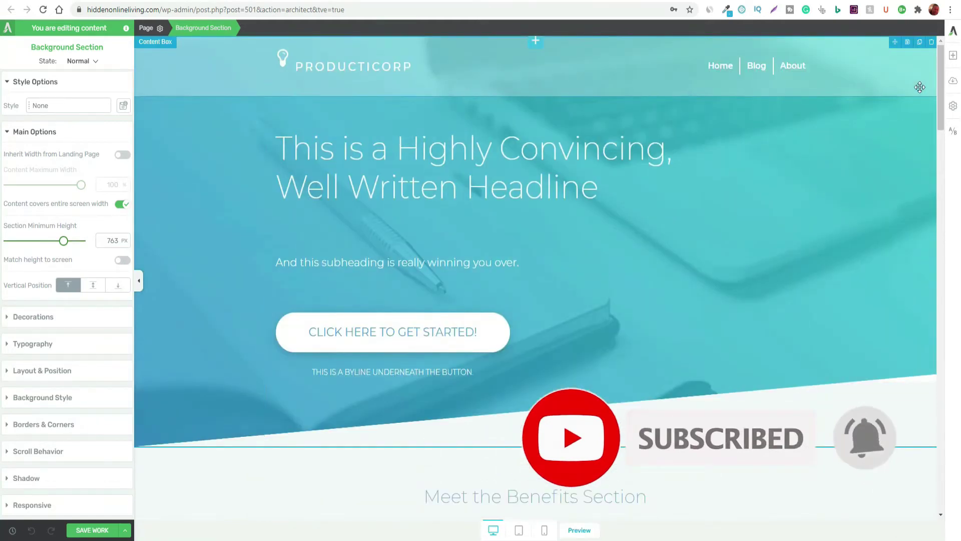
left_click(927, 61)
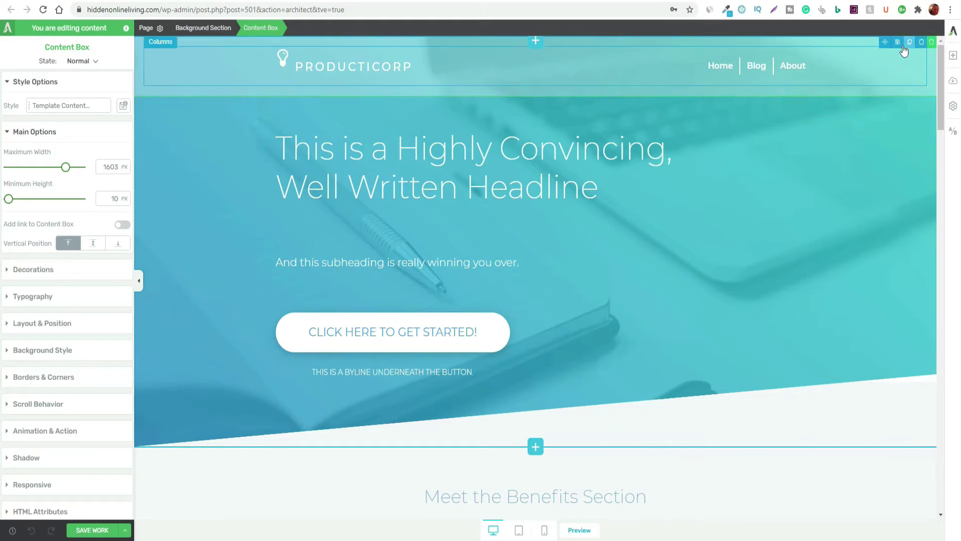
left_click(933, 44)
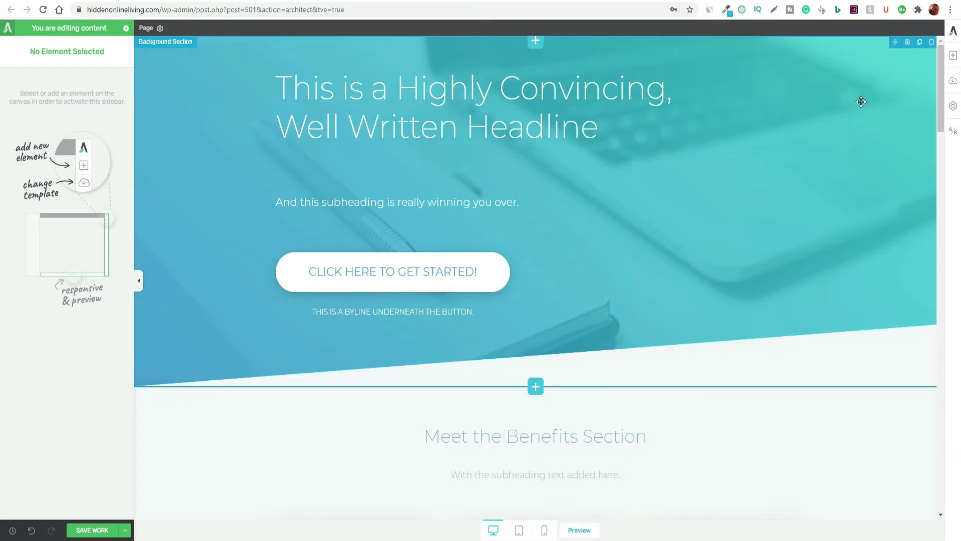
Look over the new template from the main headline down to the call to action box and back.
scroll(846, 126, "down", 3)
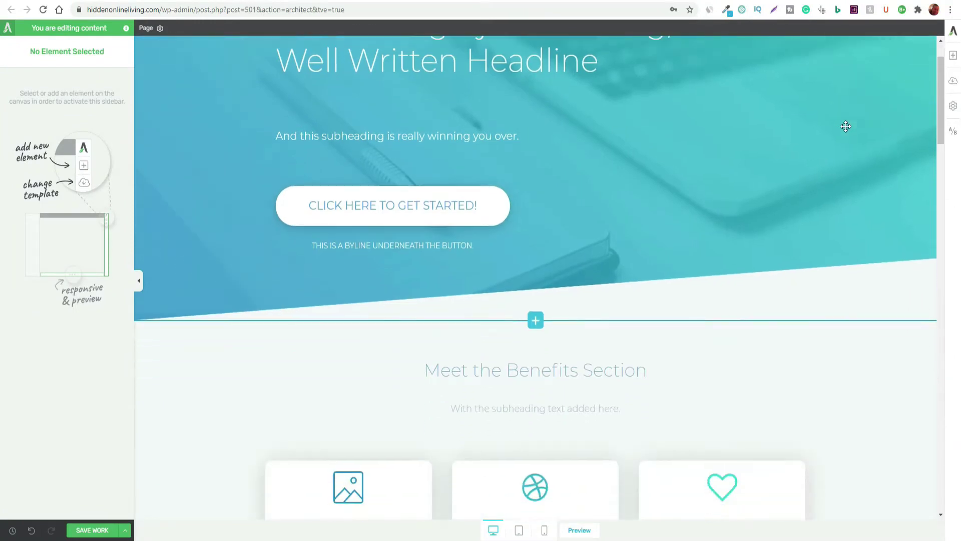
scroll(845, 126, "down", 12)
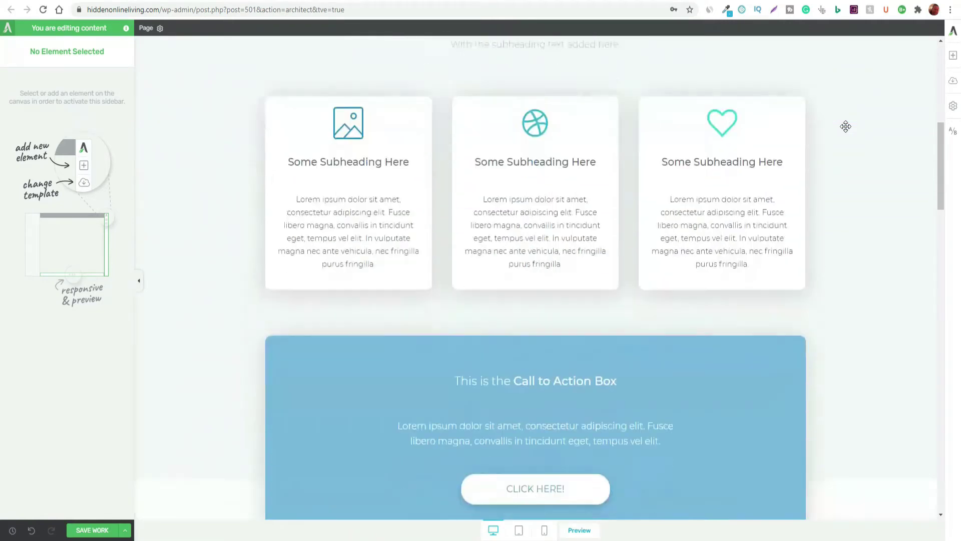
scroll(845, 126, "down", 4)
scroll(871, 146, "up", 20)
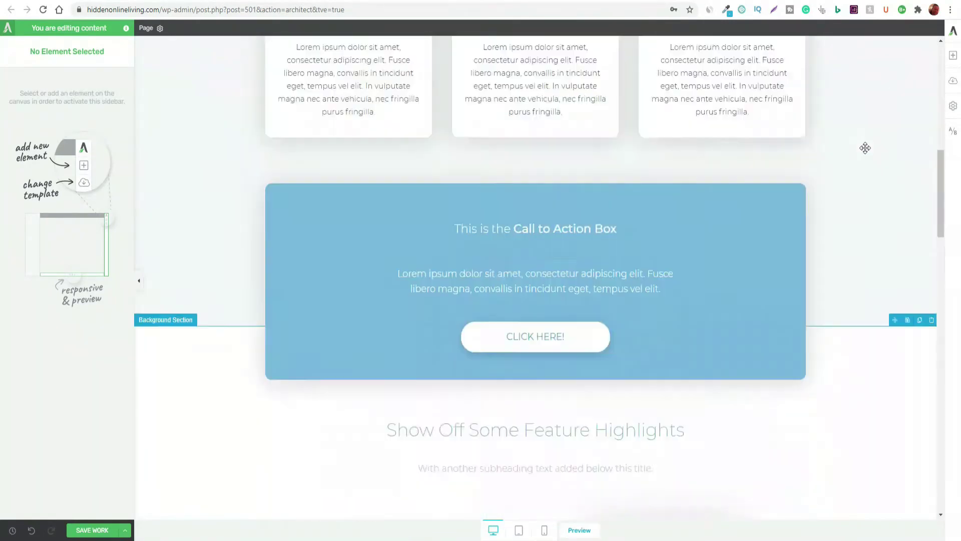
scroll(865, 148, "up", 1)
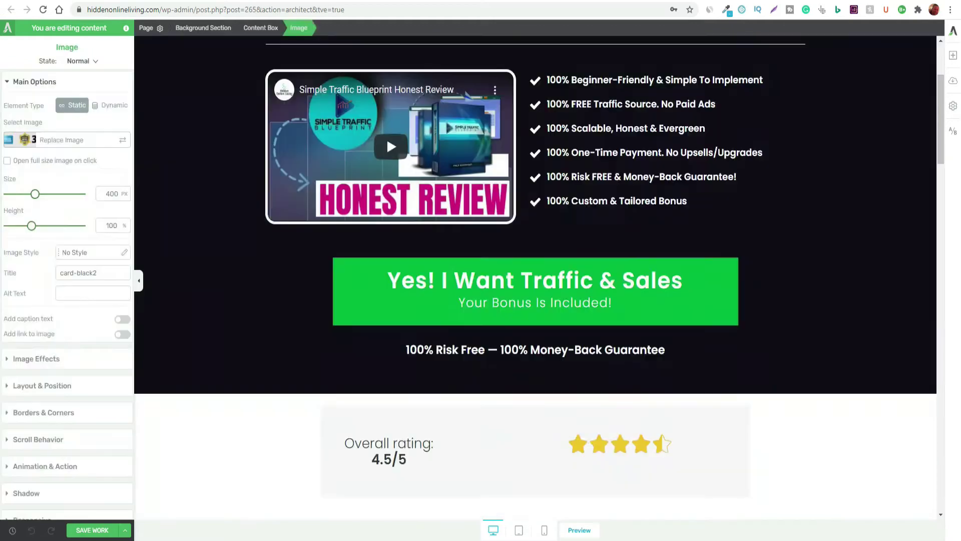
Replace the template's main headline with the Simple Traffic Blueprint page's headline, "EXCLUSIVE - DEMO & REVIEW: "The Simple Traffic Blueprint"".
scroll(851, 279, "up", 3)
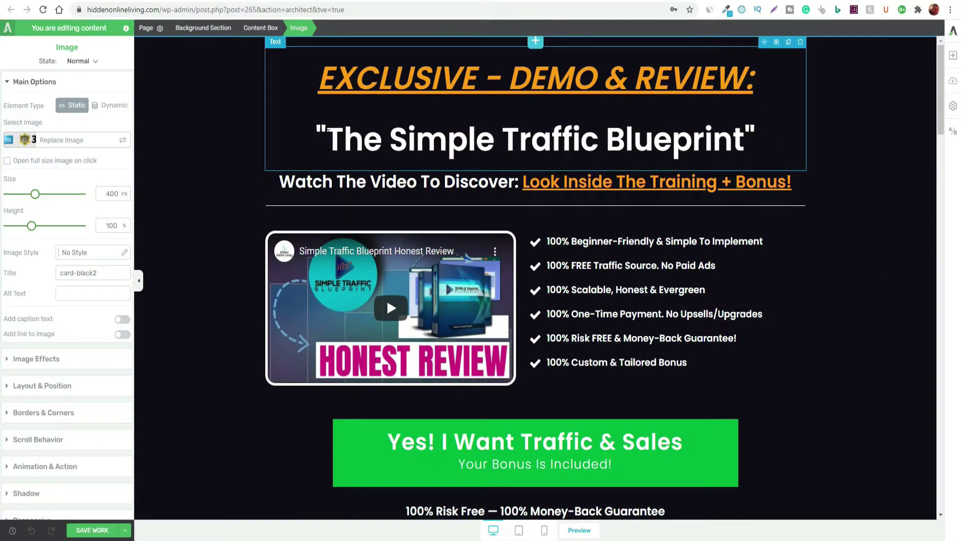
left_click(745, 139)
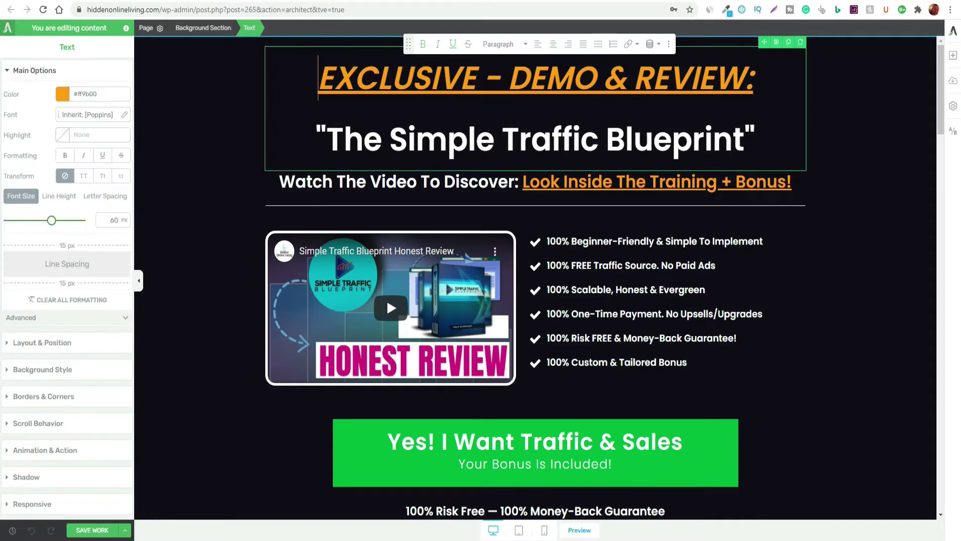
left_click_drag(751, 139, 318, 78)
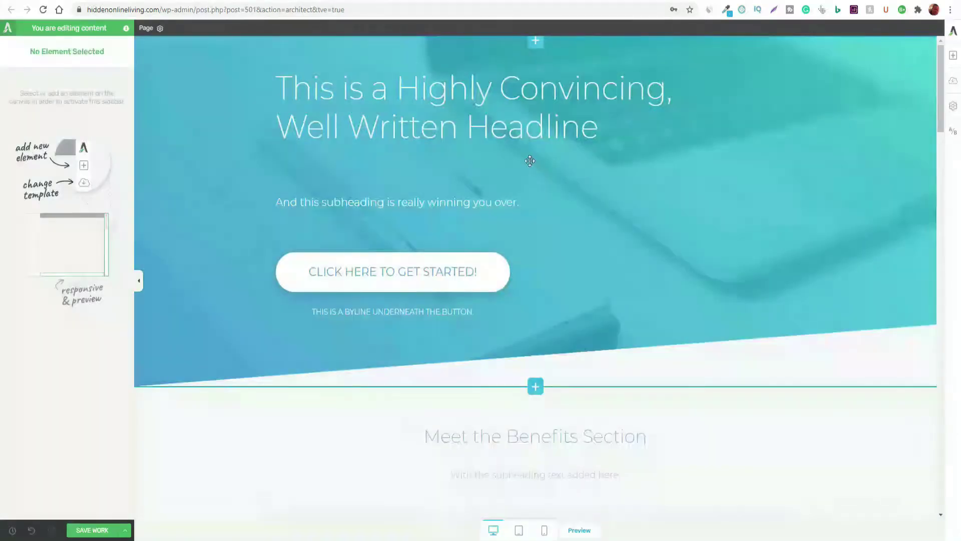
left_click(561, 128)
left_click(275, 92)
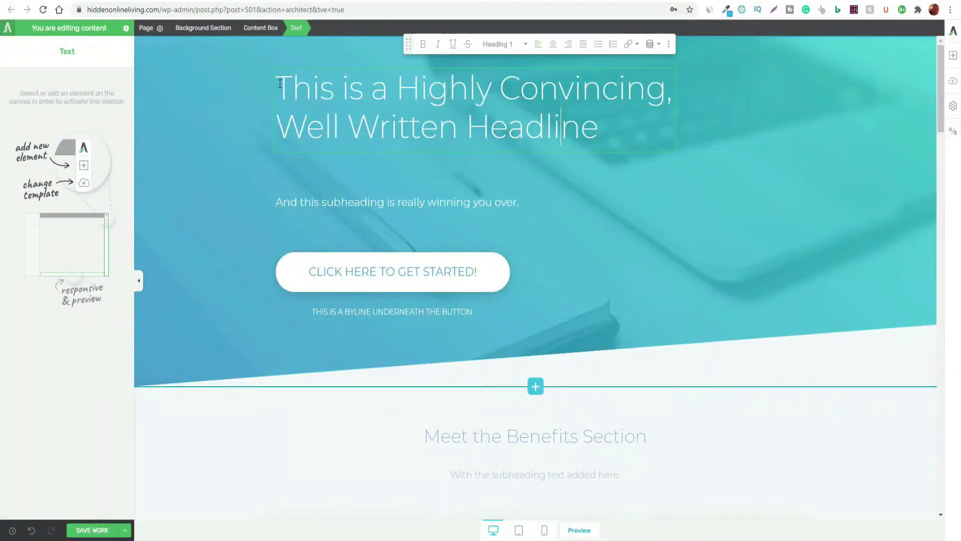
key("ctrl+a")
type("EXCLUSIVE - DEMO & REVIEW: \"The Simple Traffic Blueprint\"")
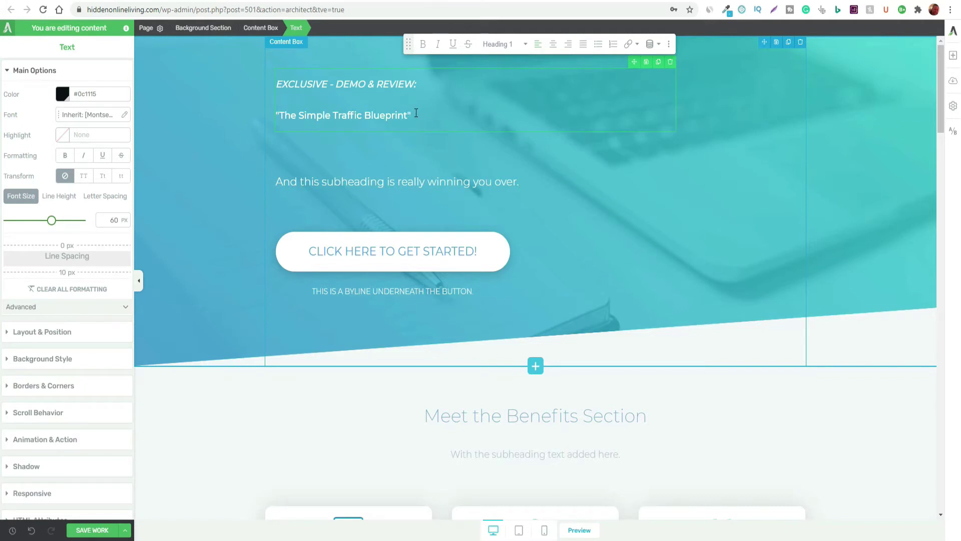
Center both lines of the headline text and set their font size to 50 px.
key("ctrl+a")
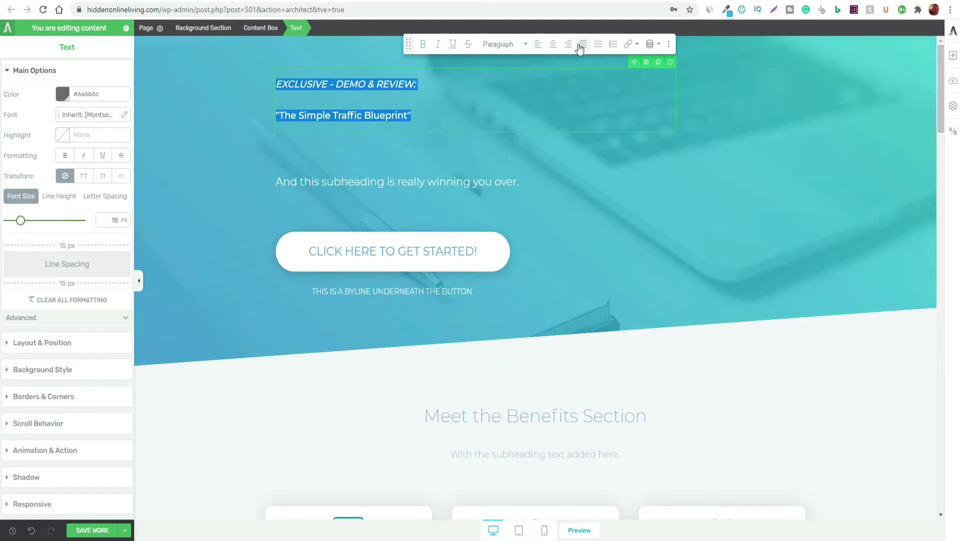
left_click(554, 47)
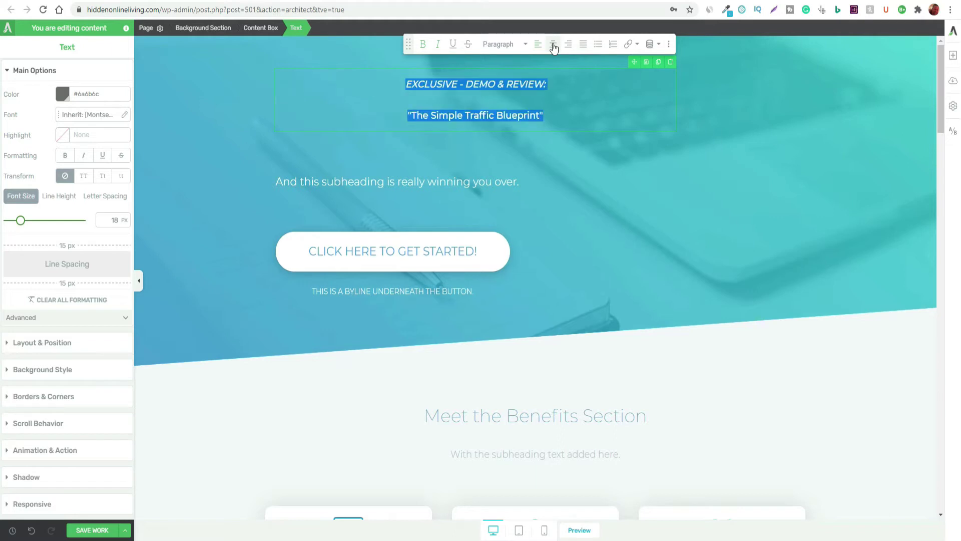
left_click(481, 81)
key("ctrl+a")
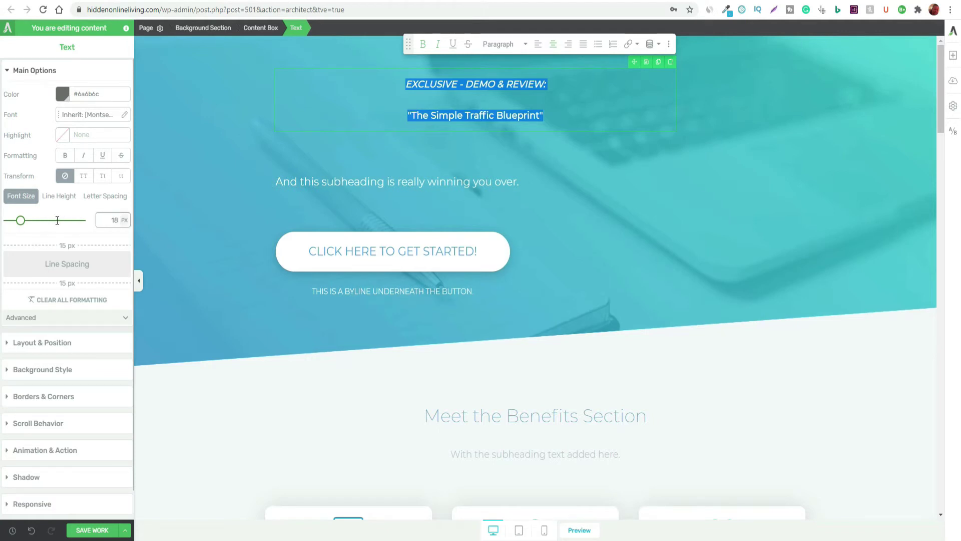
left_click(22, 221)
left_click_drag(23, 224, 45, 228)
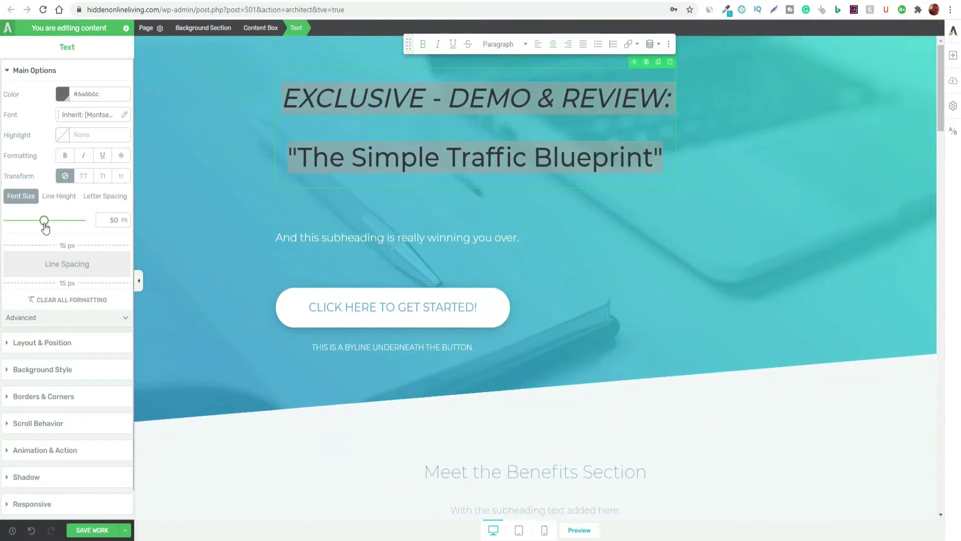
Try toggling the bold formatting on the "EXCLUSIVE - DEMO & REVIEW:" line.
left_click(333, 103)
left_click_drag(283, 100, 671, 96)
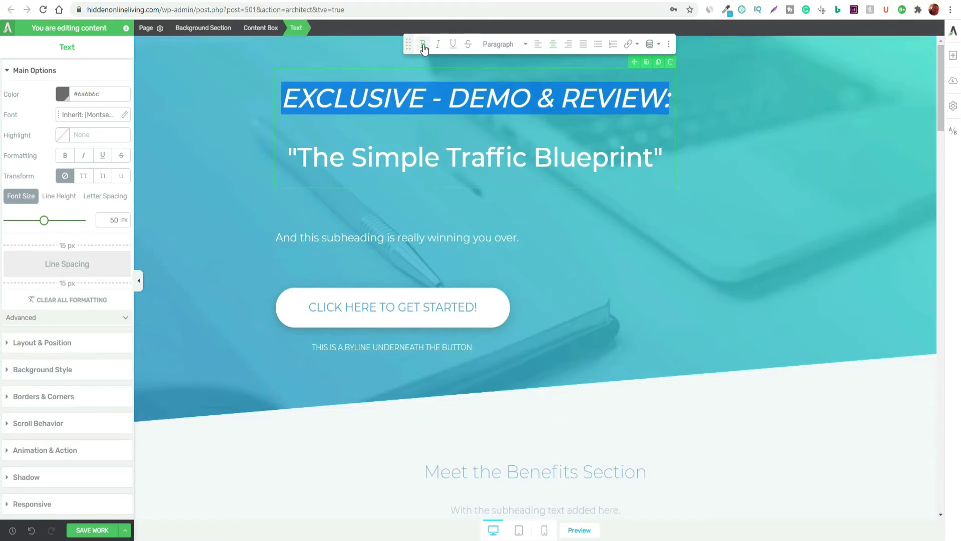
left_click(424, 48)
left_click(424, 48)
Remove the bold formatting from the "The Simple Traffic Blueprint" line and select the "EXCLUSIVE - DEMO & REVIEW:" line.
left_click(424, 155)
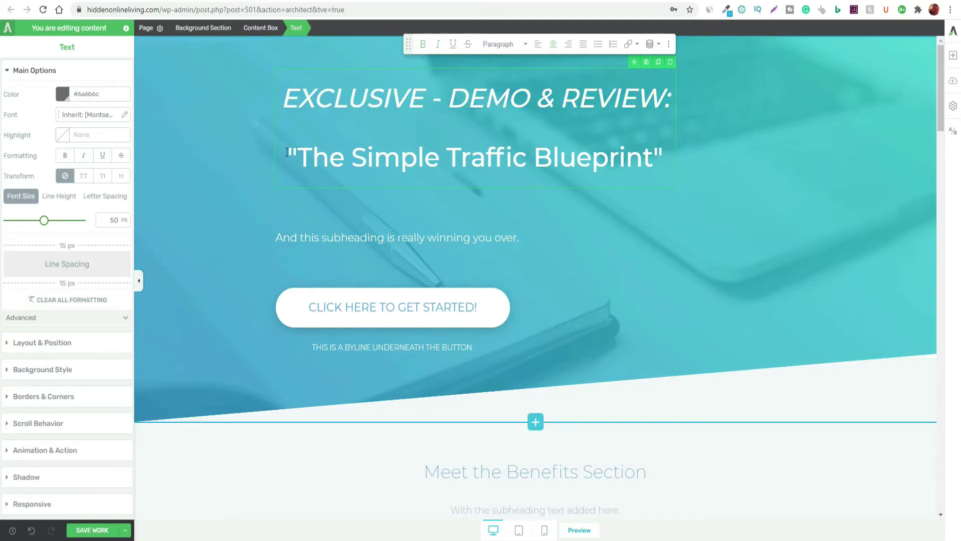
left_click_drag(289, 152, 704, 154)
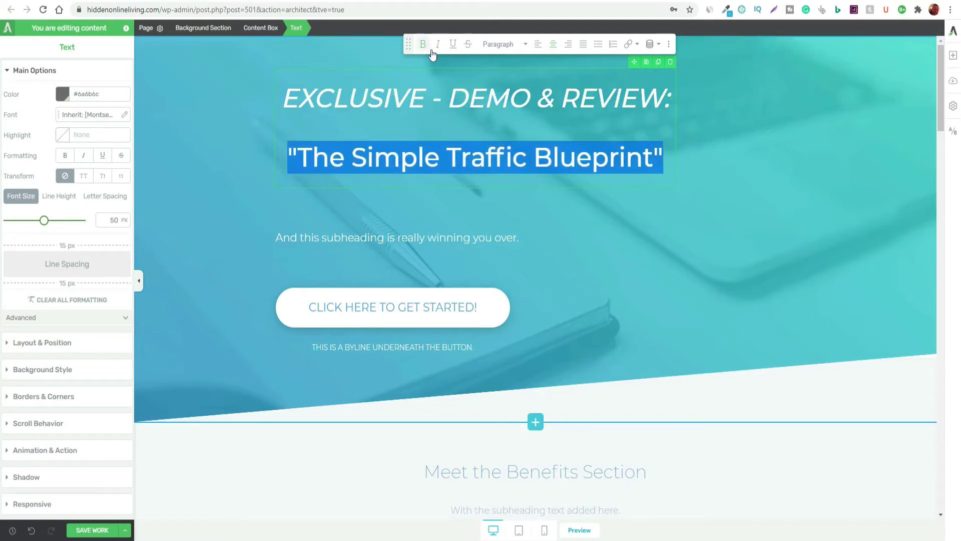
key("ctrl+b")
left_click(727, 190)
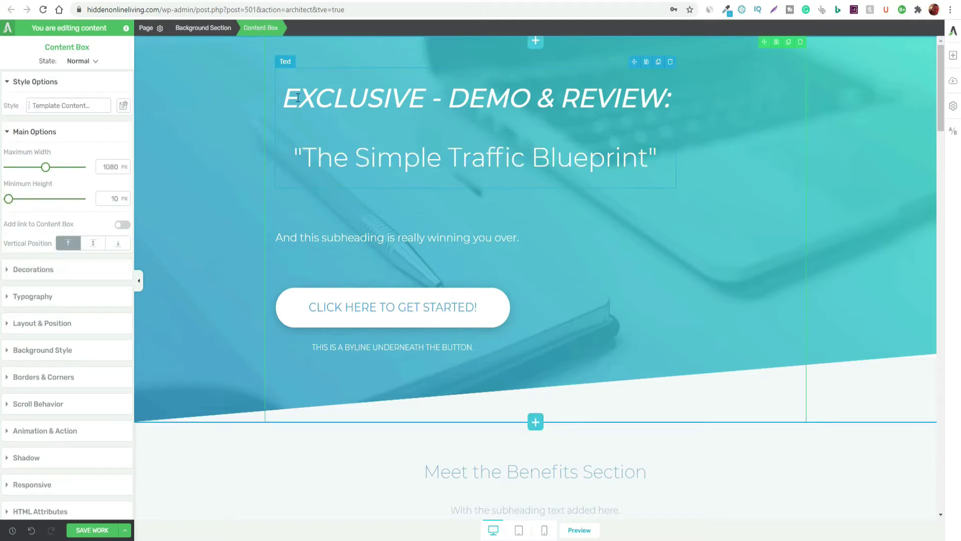
triple_click(650, 95)
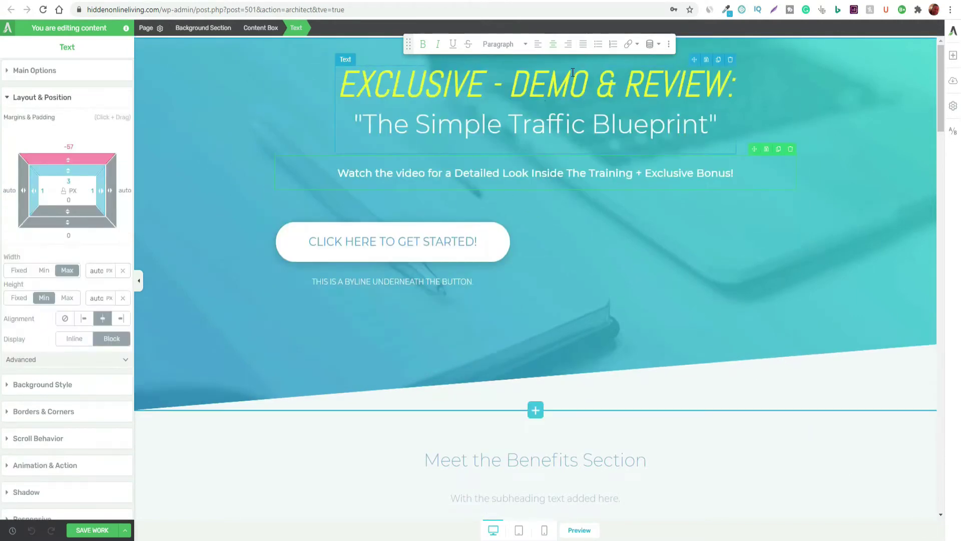
Set the headline's top margin to 36 px, its bottom margin to 65 px and its top padding to 18 px.
left_click(508, 107)
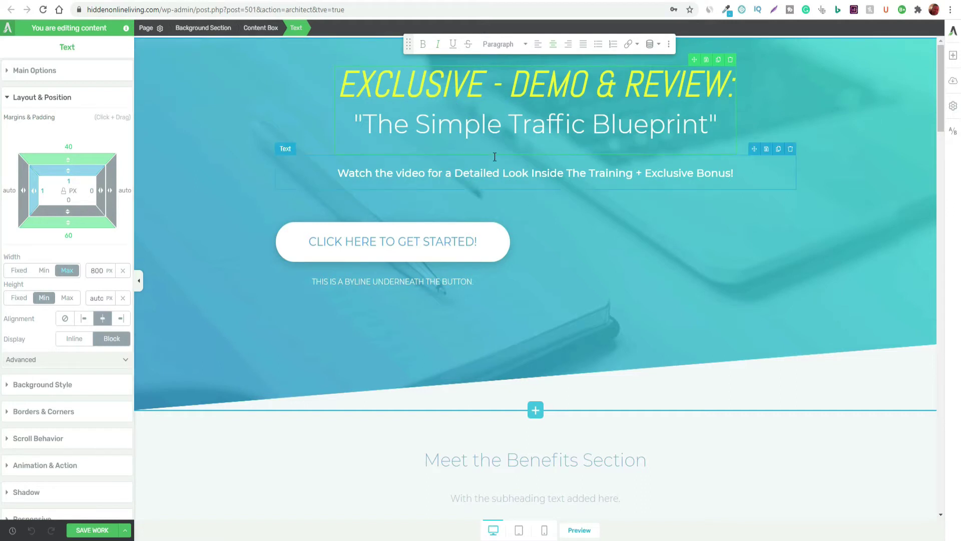
left_click(321, 187)
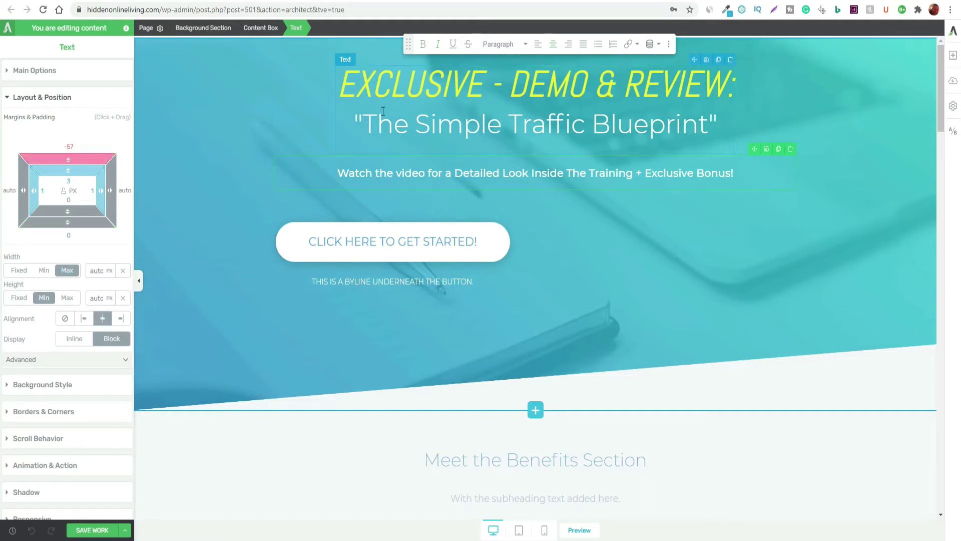
left_click(393, 126)
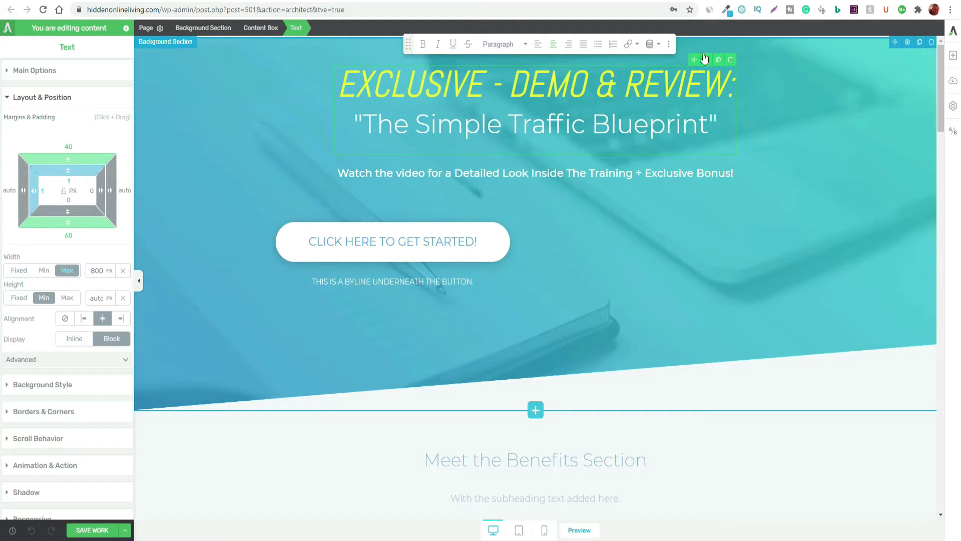
left_click(640, 100)
left_click(69, 147)
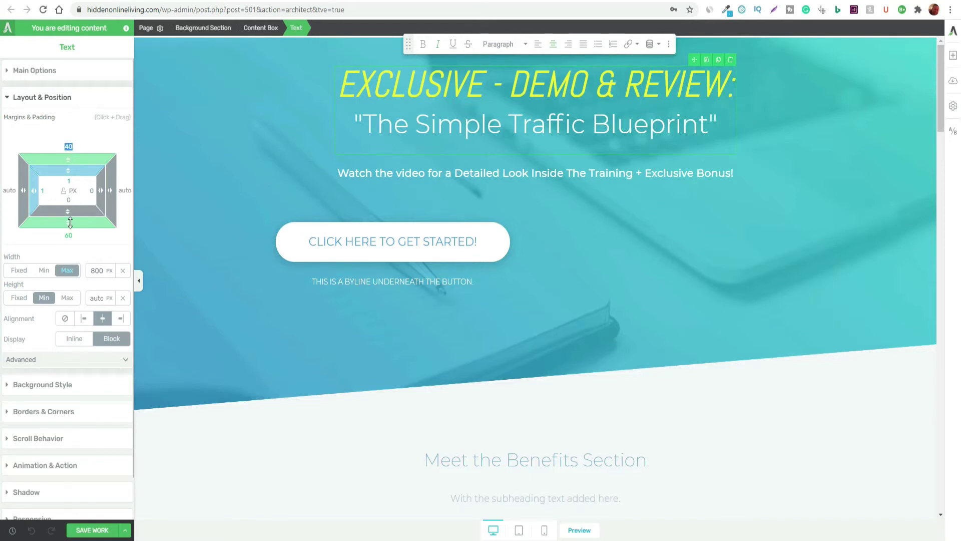
left_click_drag(69, 161, 68, 166)
mouse_move(68, 222)
left_mouse_down()
mouse_move(76, 260)
mouse_move(75, 212)
mouse_move(77, 224)
left_mouse_up()
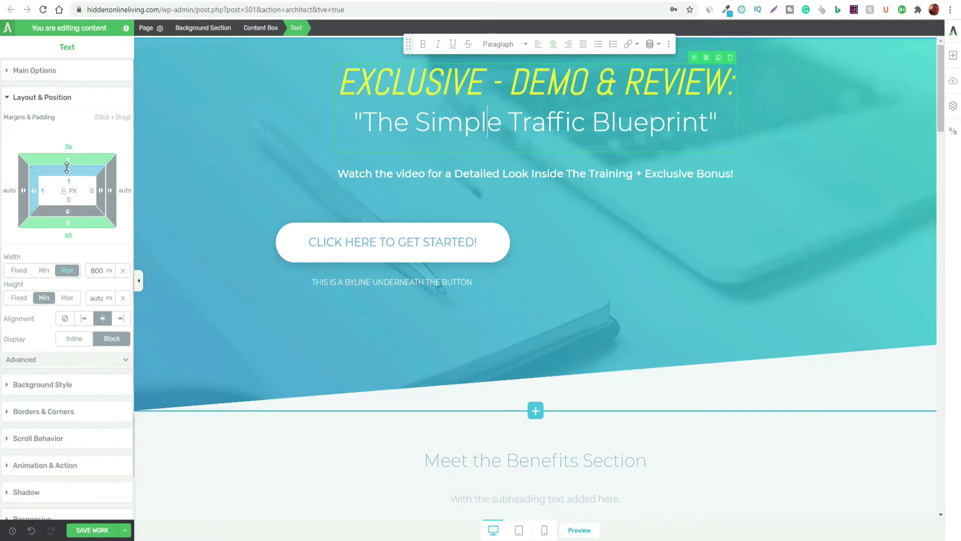
left_click_drag(67, 167, 69, 189)
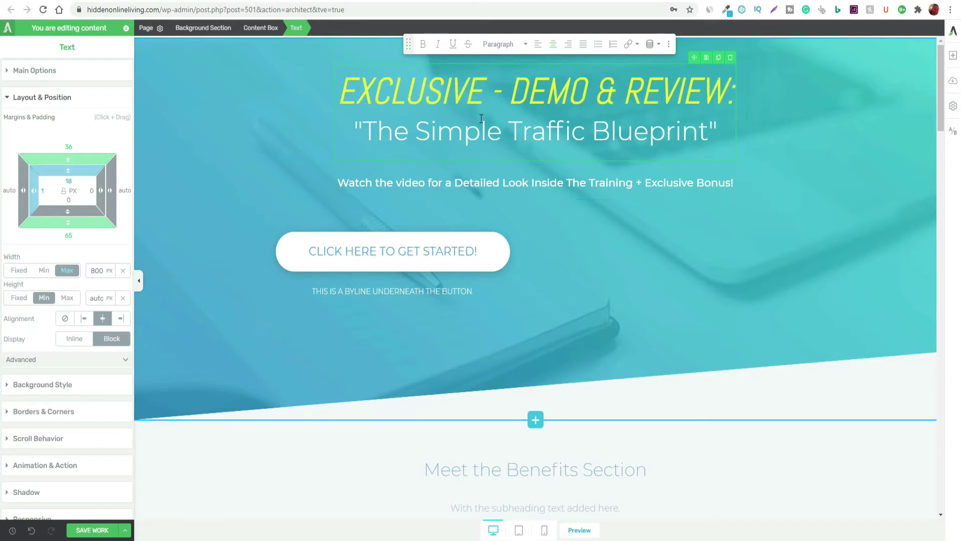
left_click(543, 139)
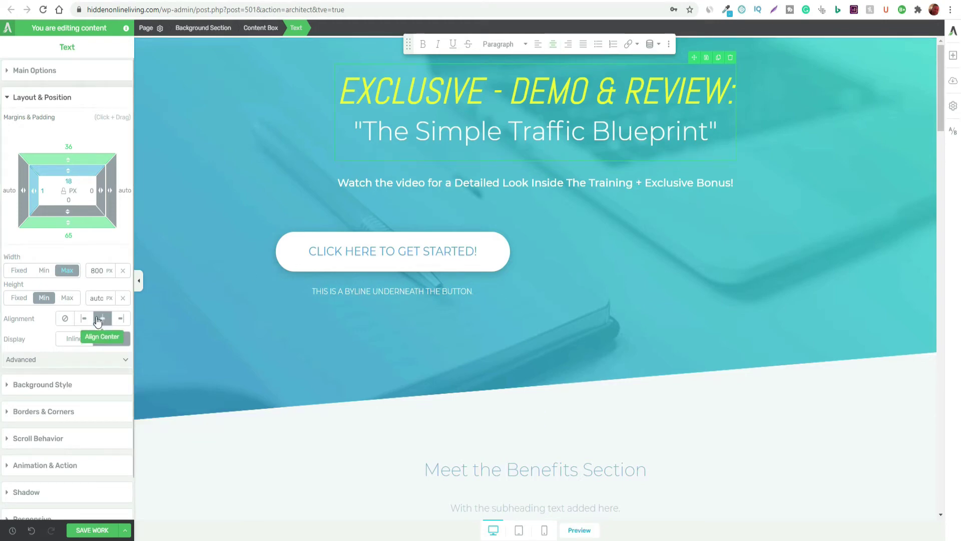
Try left alignment on the "Watch the video" subheading, undo it, and set the subheading's top margin to -55 px.
left_click(520, 185)
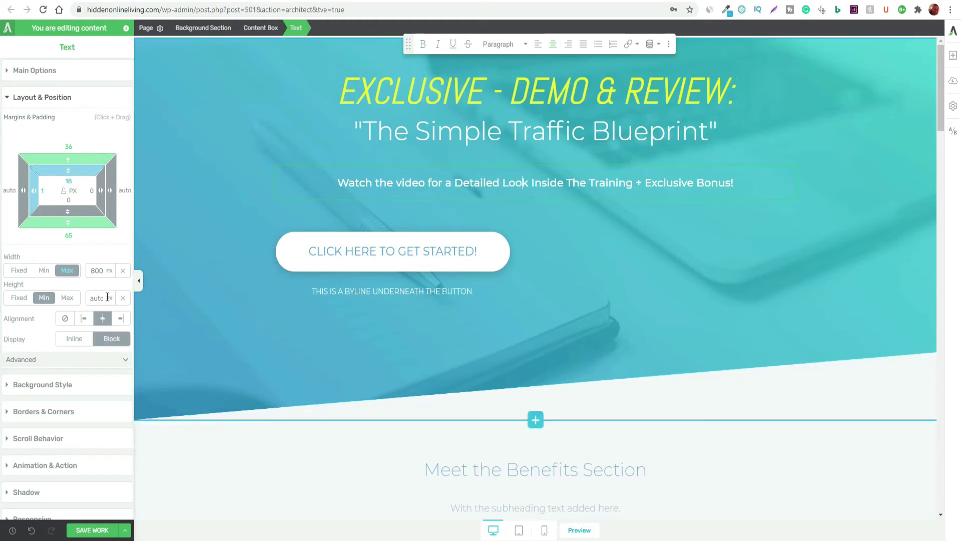
left_click(85, 321)
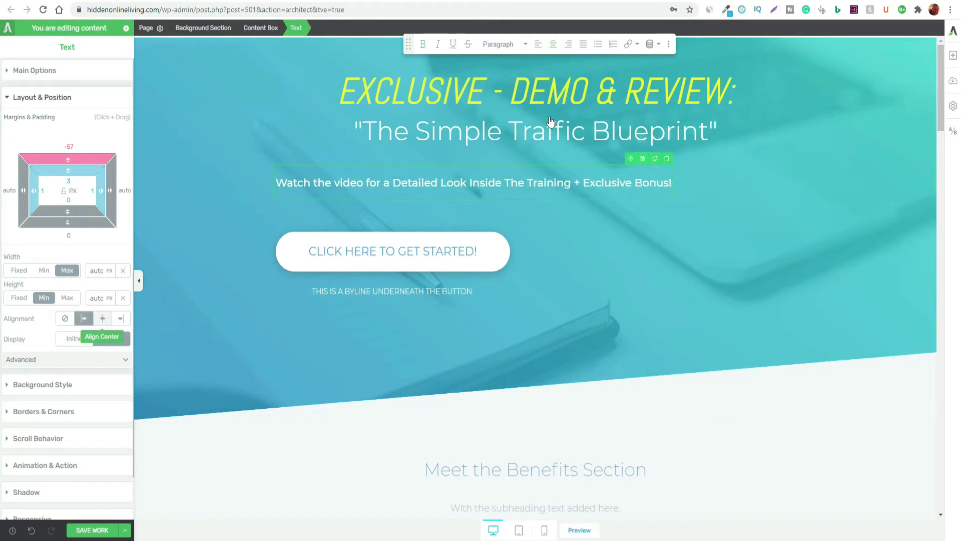
key("ctrl+z")
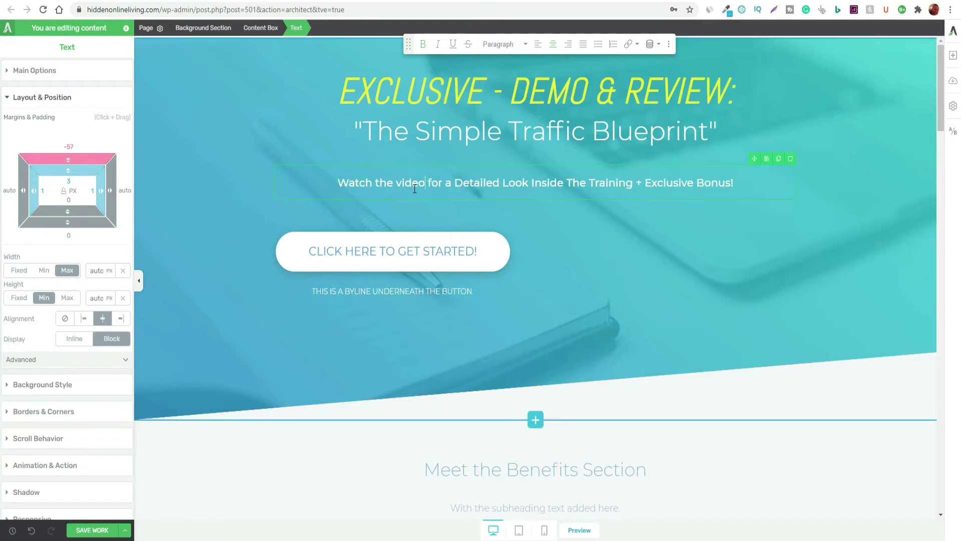
left_click_drag(74, 160, 74, 152)
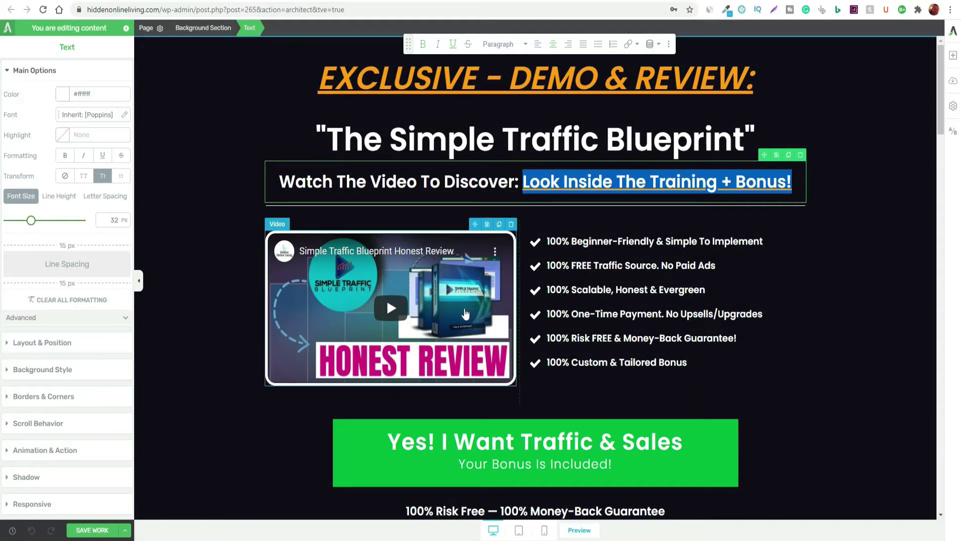
Replace the CLICK HERE TO GET STARTED! button with a Video element above the byline text, following the reference page.
left_click(465, 314)
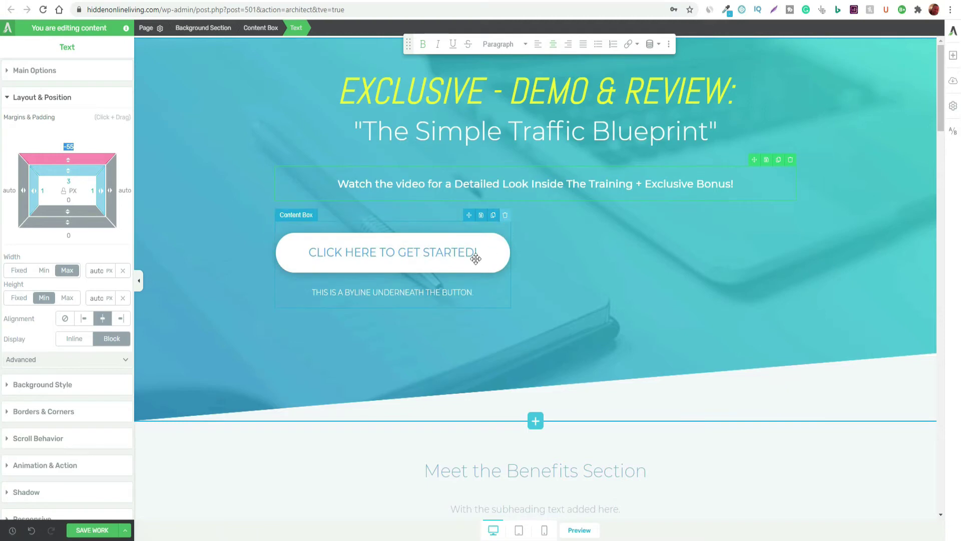
key("Delete")
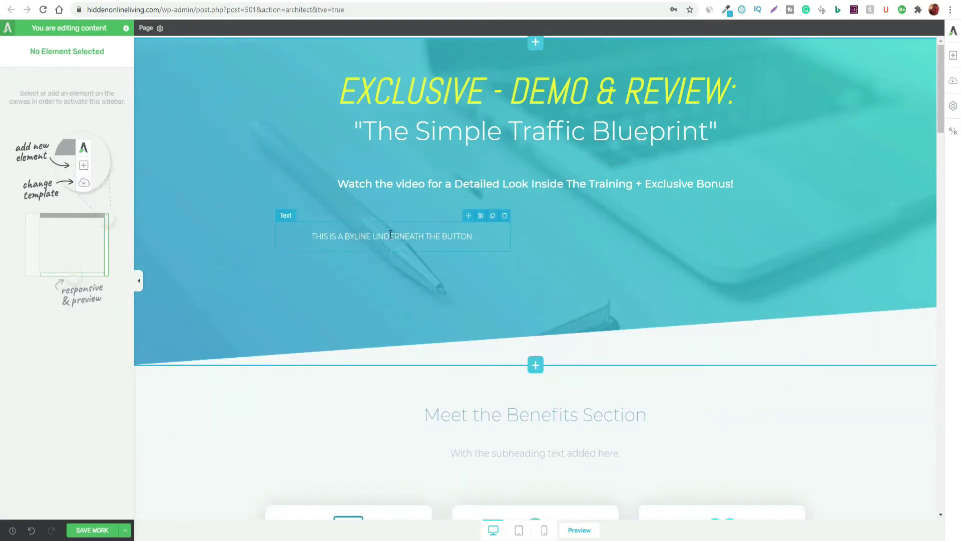
left_click(953, 56)
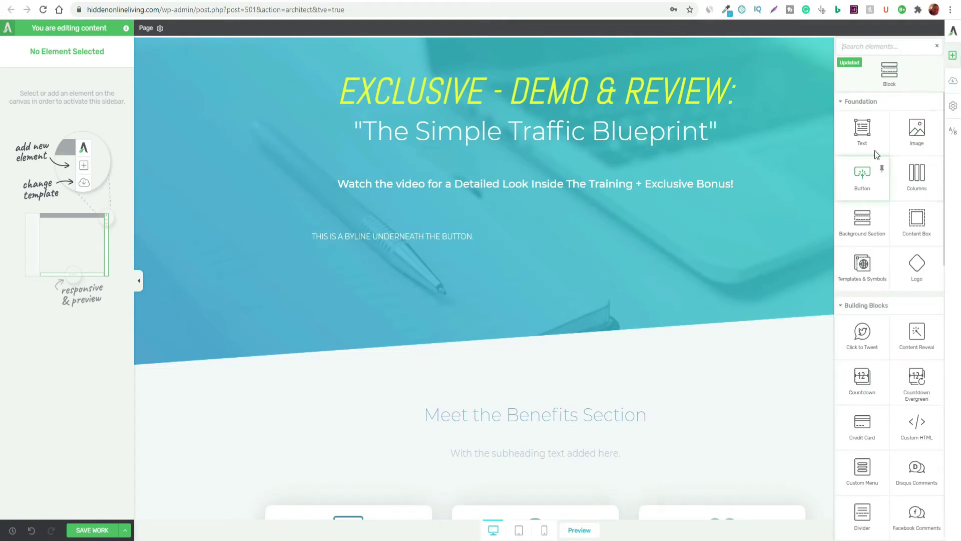
scroll(883, 205, "down", 5)
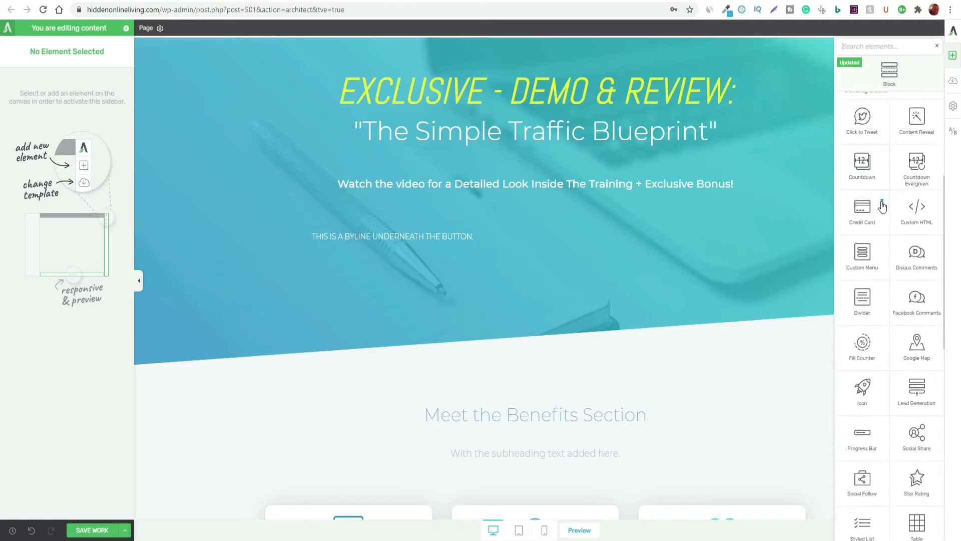
scroll(872, 200, "down", 5)
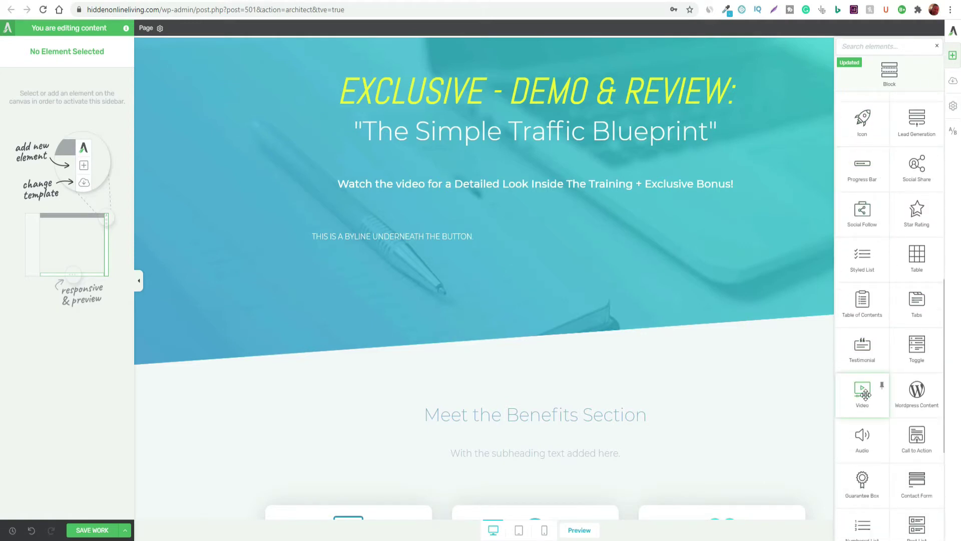
left_click_drag(865, 395, 426, 222)
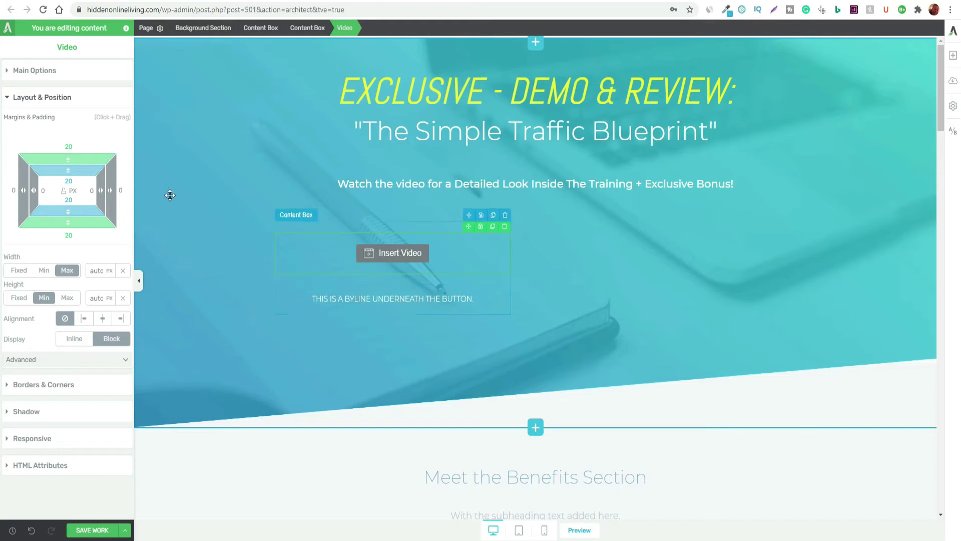
left_click(20, 70)
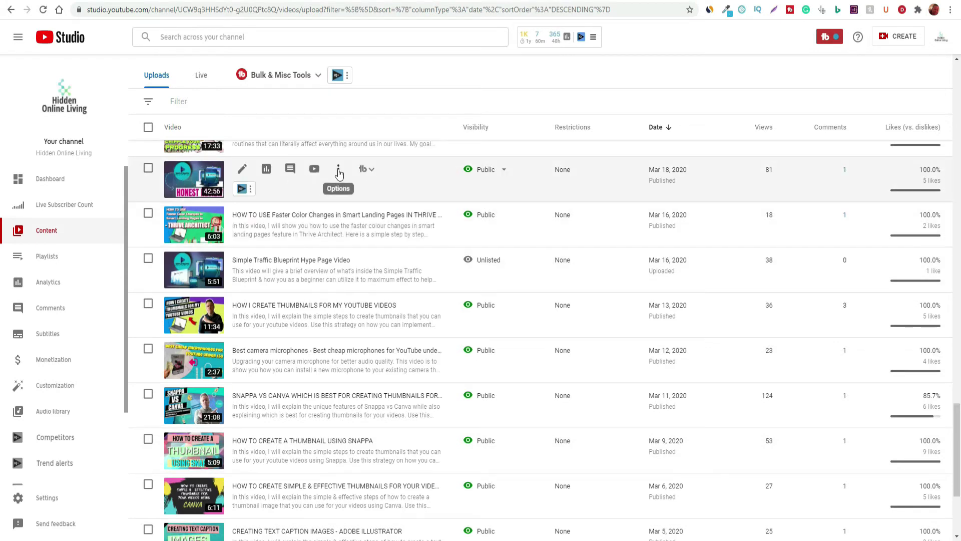
left_click(339, 172)
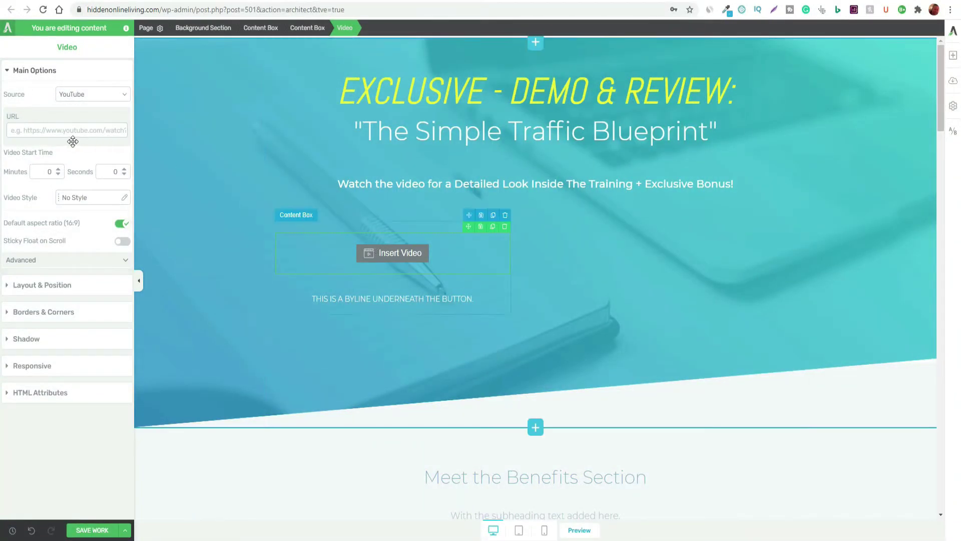
left_click(54, 131)
type("https://youtu.be/D4PNf6cHsj8")
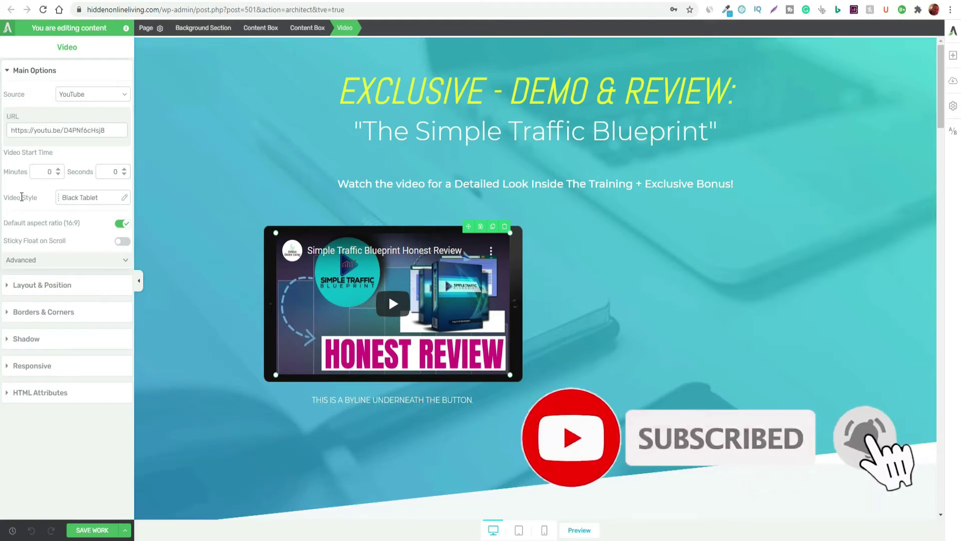
Look through the available video styles without applying one and play the embedded video in the page preview.
left_click(122, 196)
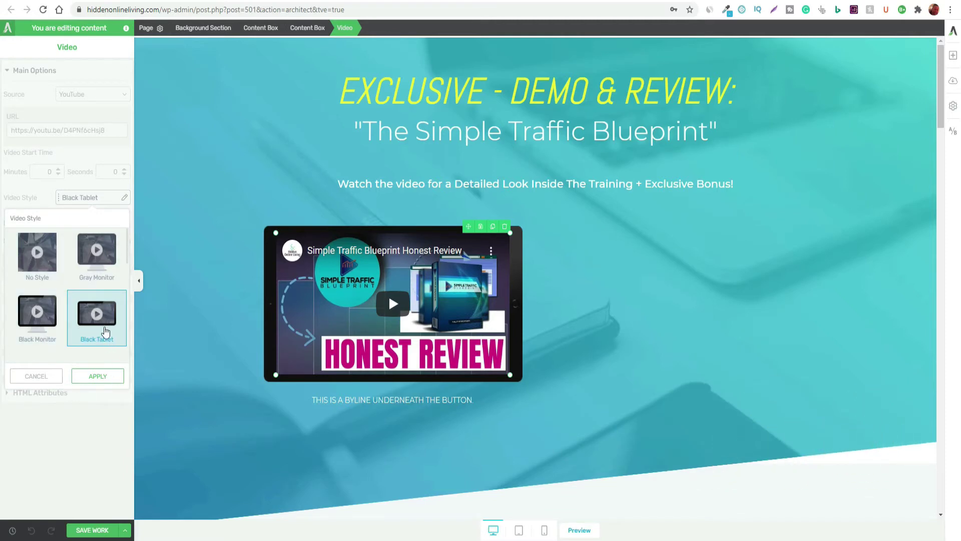
left_click(36, 376)
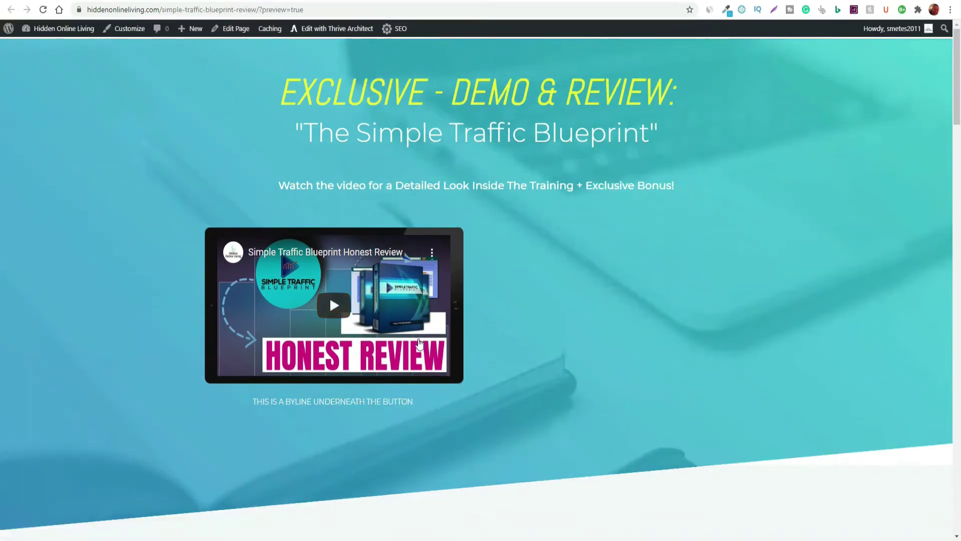
left_click(334, 305)
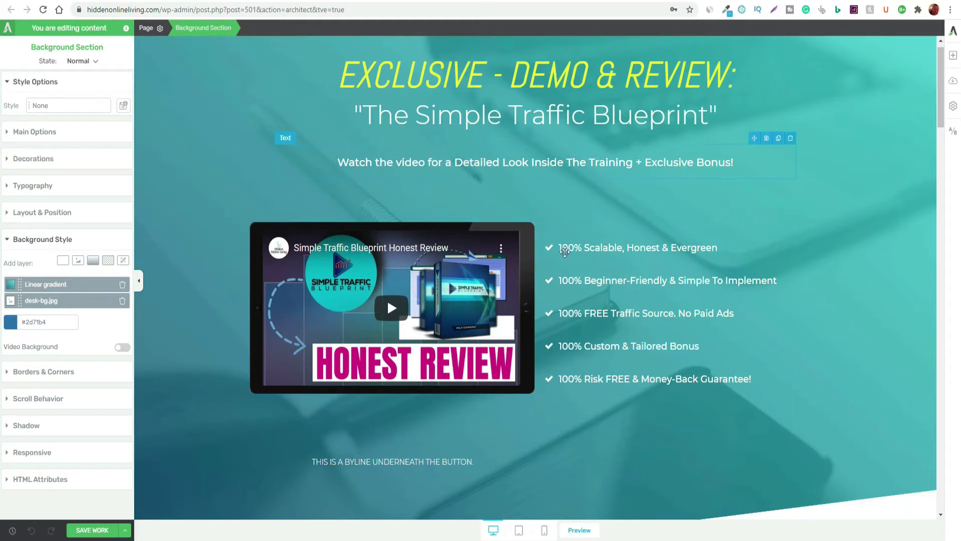
Insert a Columns element with two equal 1/2 columns between the review video and the byline text.
left_click(952, 55)
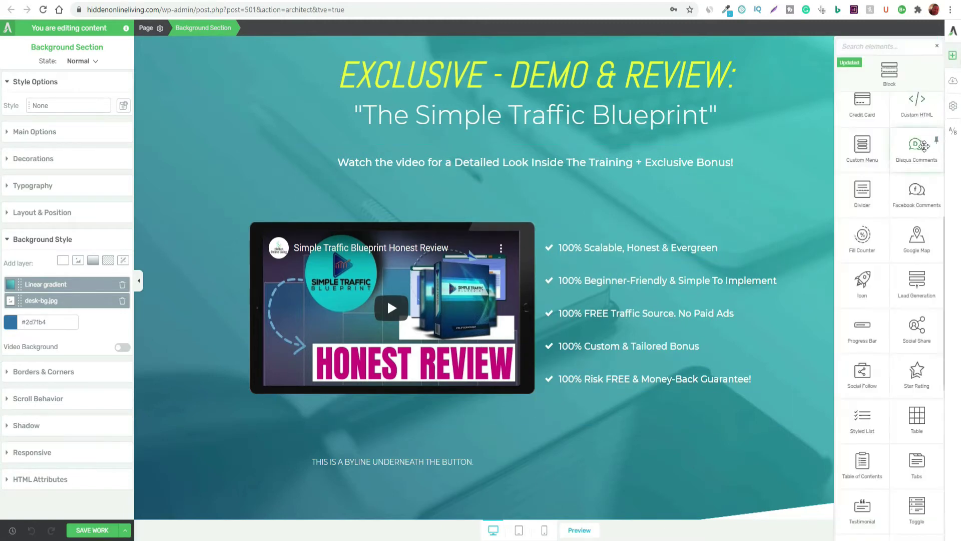
scroll(897, 279, "down", 2)
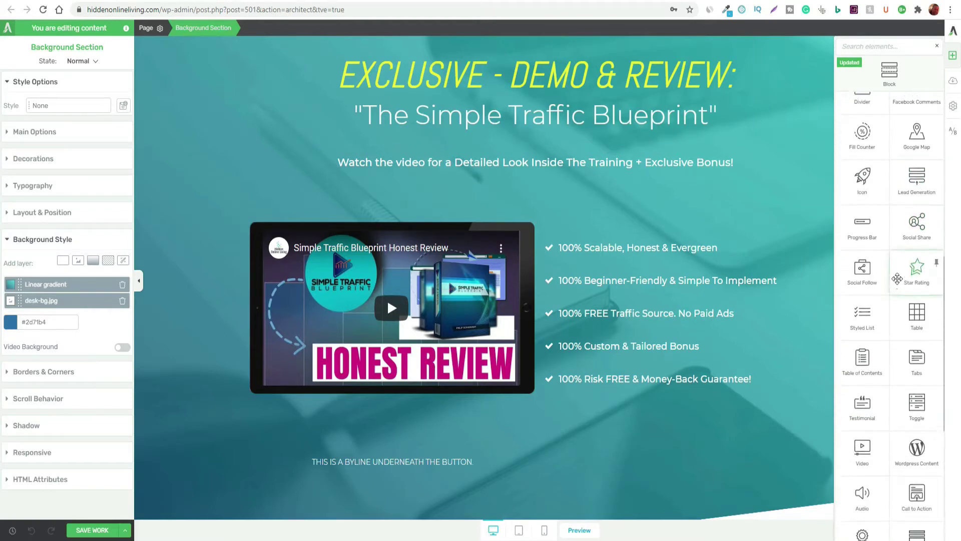
scroll(897, 279, "up", 3)
scroll(897, 279, "up", 1)
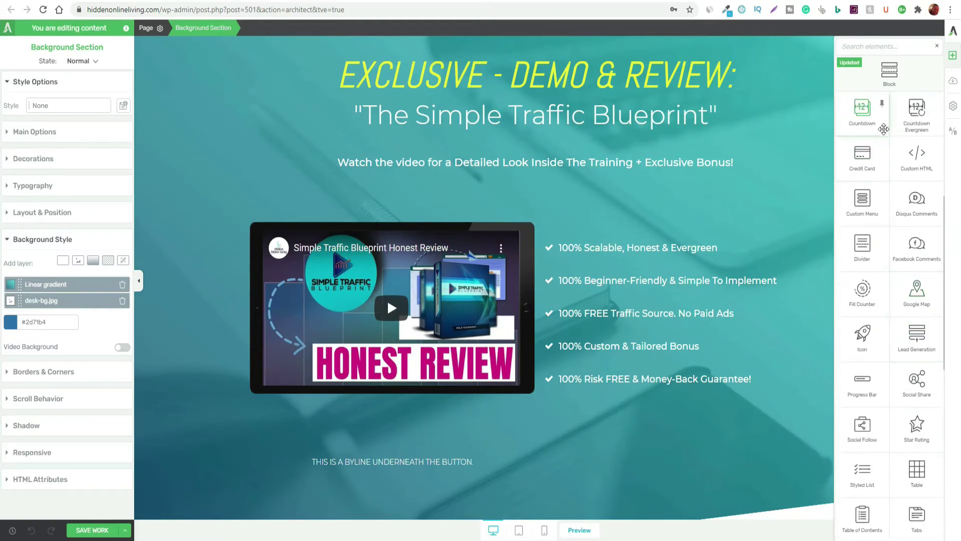
scroll(882, 189, "down", 2)
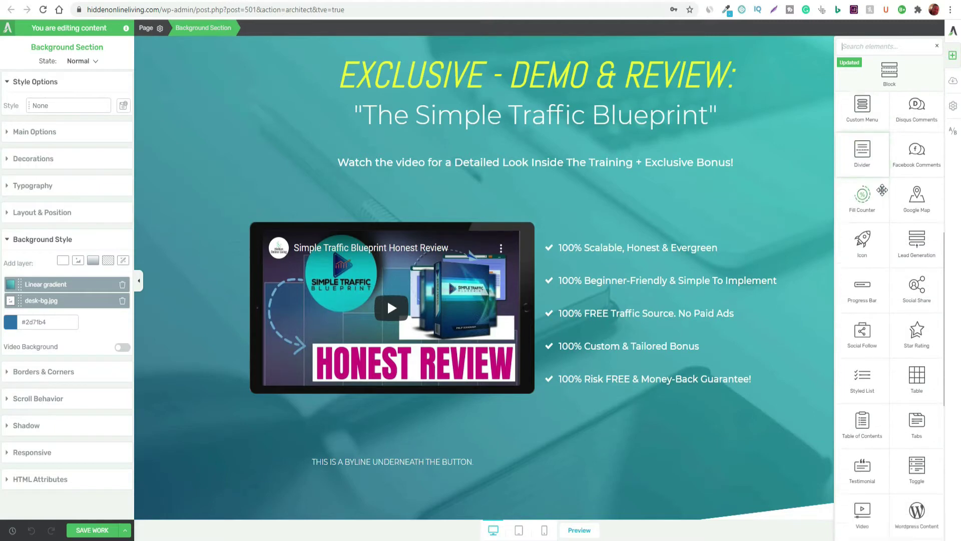
scroll(901, 180, "up", 8)
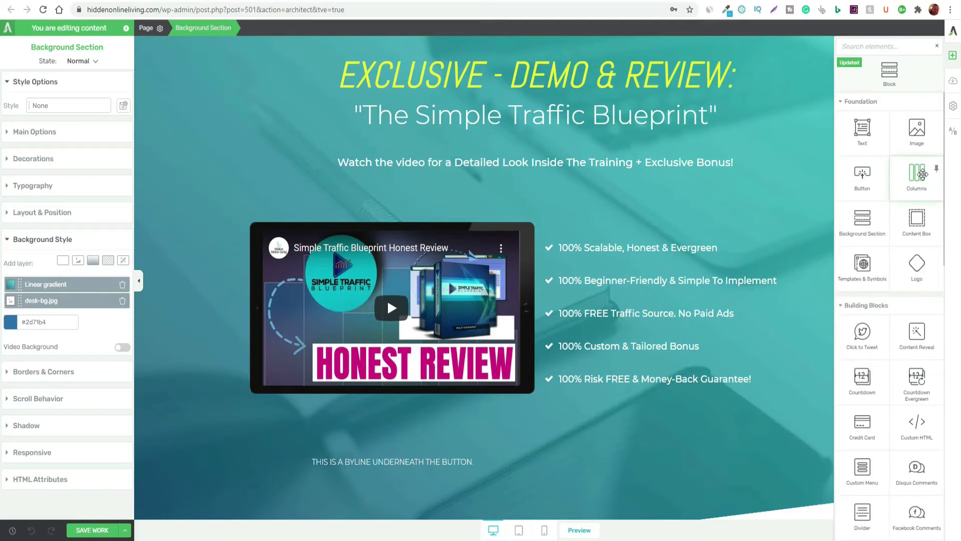
left_click_drag(922, 174, 500, 419)
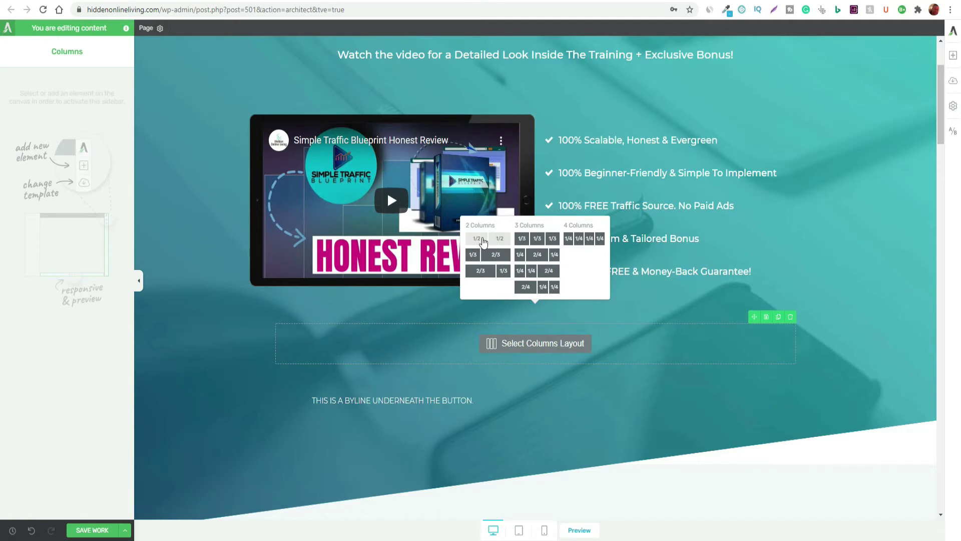
left_click(508, 276)
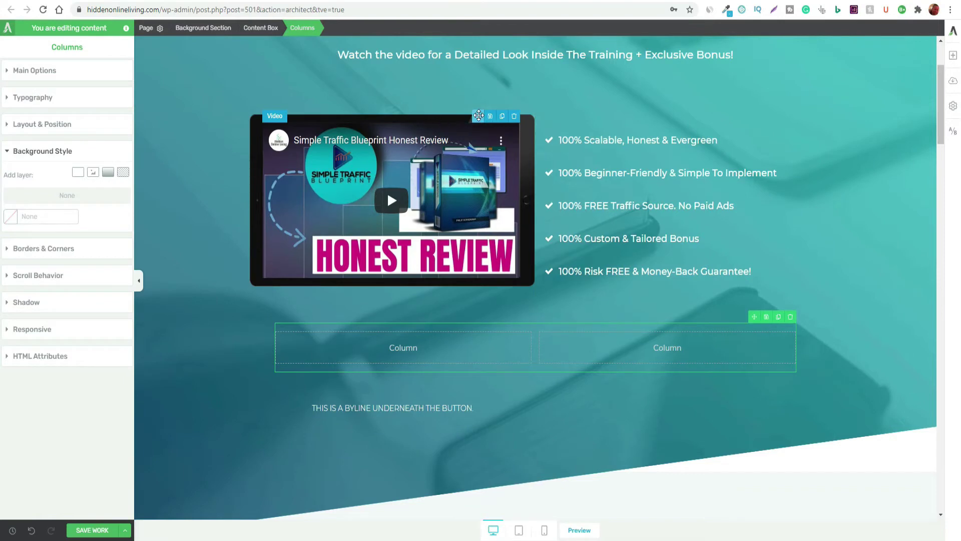
Add a Styled List to the second of the new columns and move the review video into the first.
left_click(953, 55)
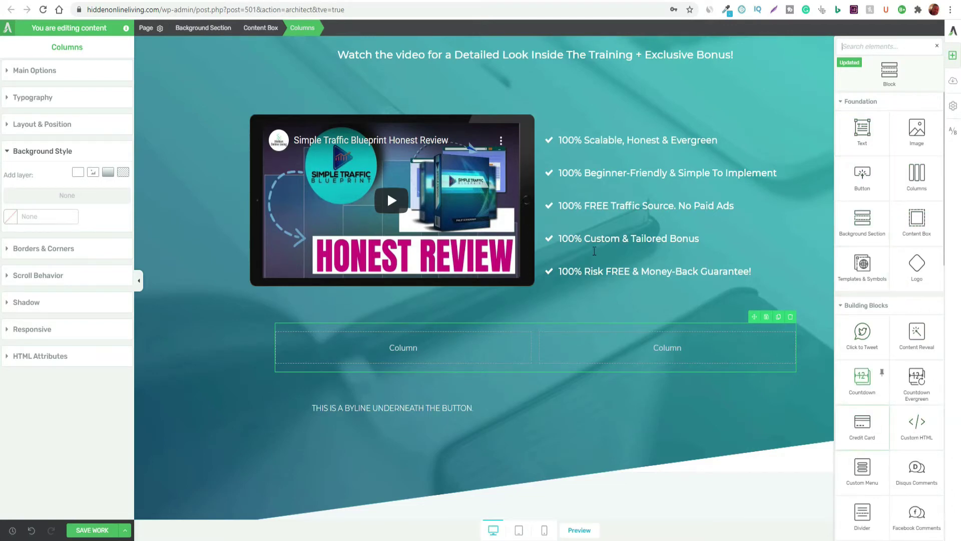
scroll(905, 427, "down", 3)
scroll(905, 426, "down", 5)
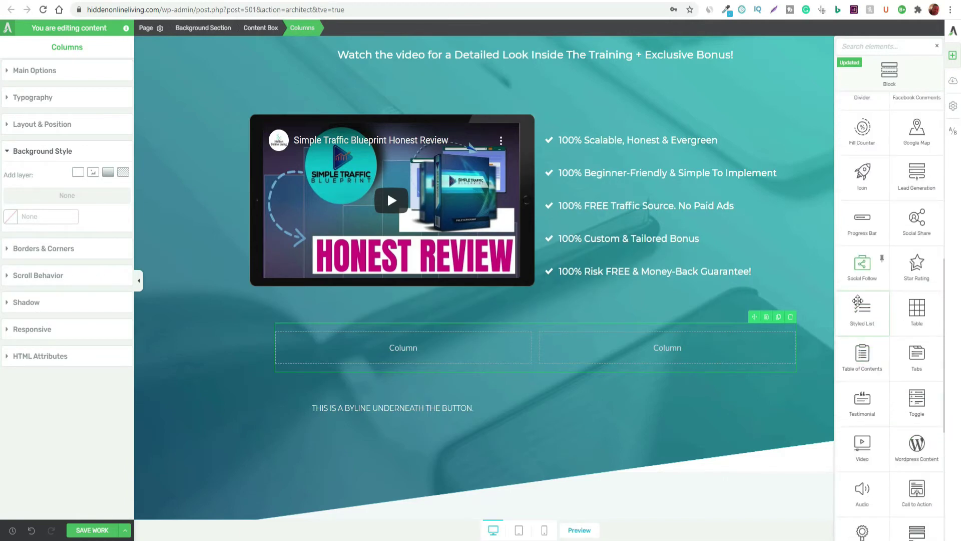
mouse_move(864, 313)
left_mouse_down()
mouse_move(662, 354)
mouse_move(706, 349)
mouse_move(690, 347)
left_mouse_up()
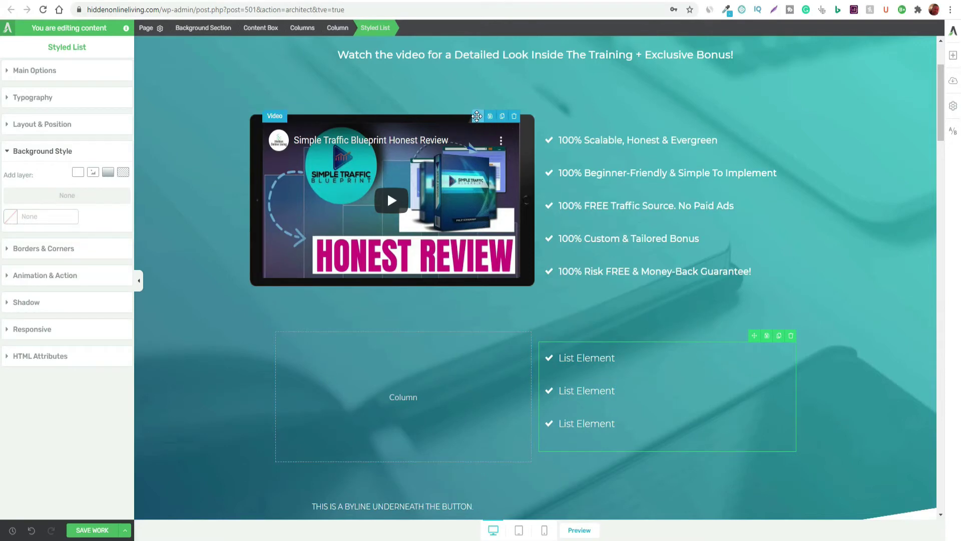
left_click_drag(475, 136, 410, 407)
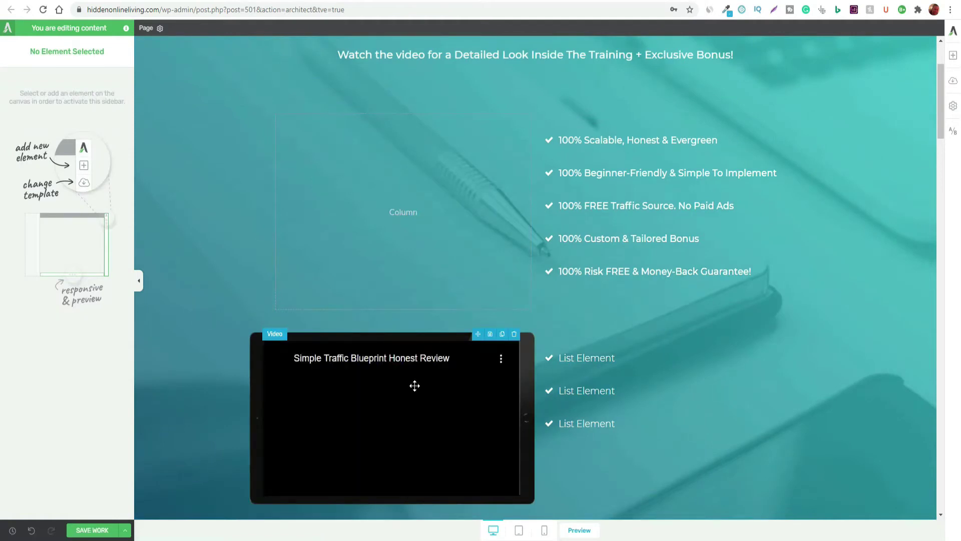
Undo the video move, the added Styled List and the new two-column layout.
left_click(31, 531)
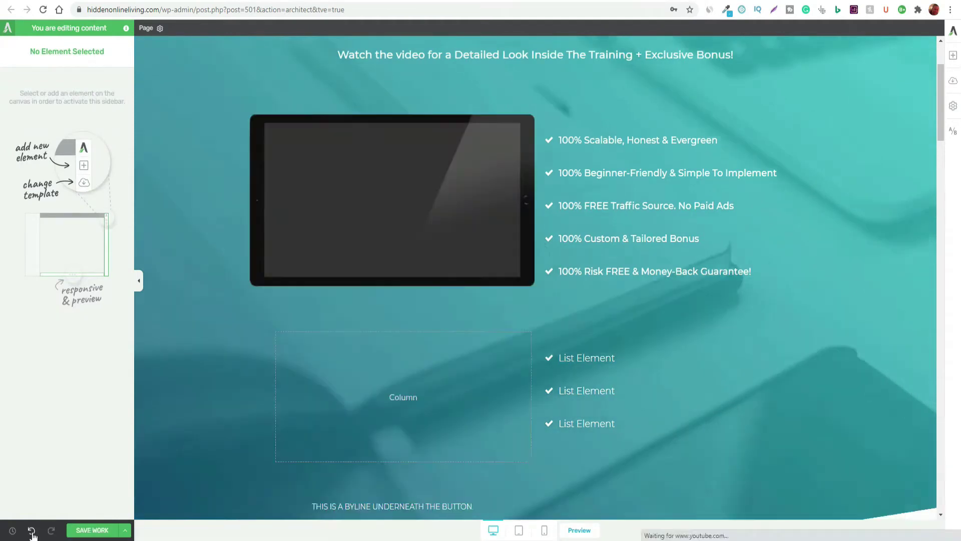
left_click(31, 532)
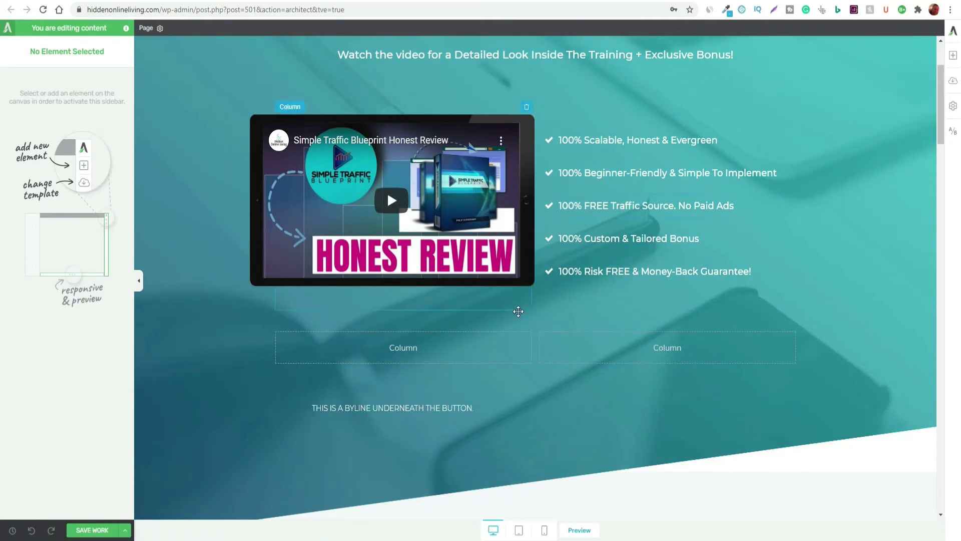
scroll(472, 337, "up", 3)
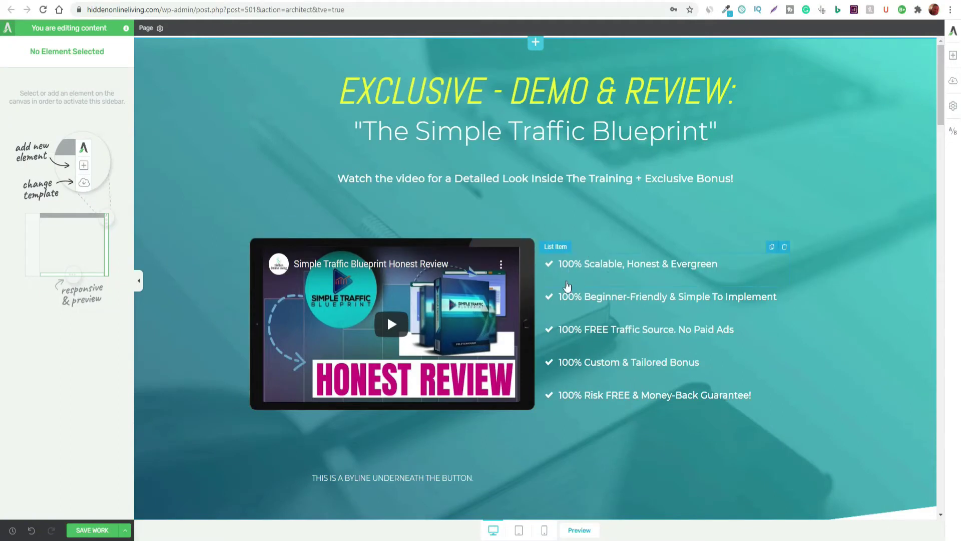
Look over the template sections below the video and remove the byline text beneath the video.
left_click(953, 55)
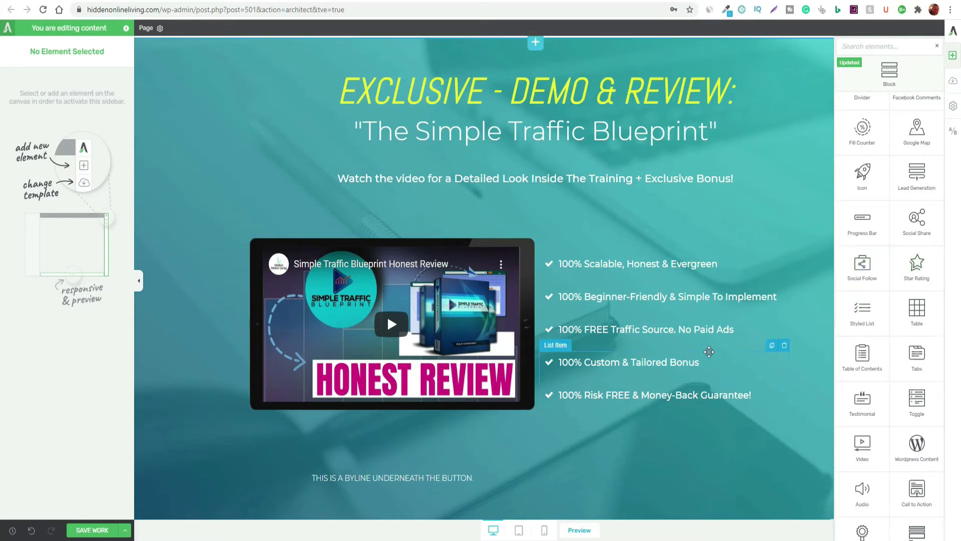
scroll(709, 351, "down", 4)
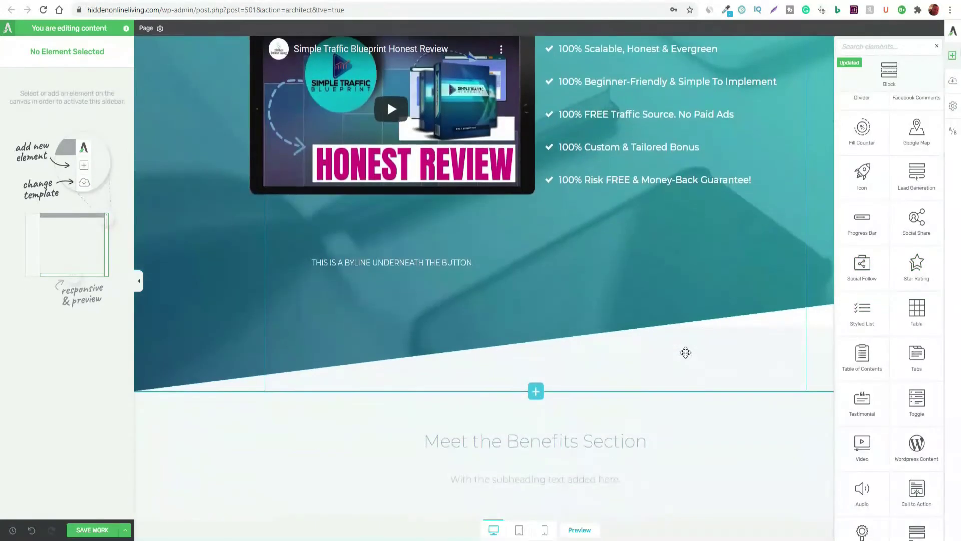
scroll(685, 349, "up", 2)
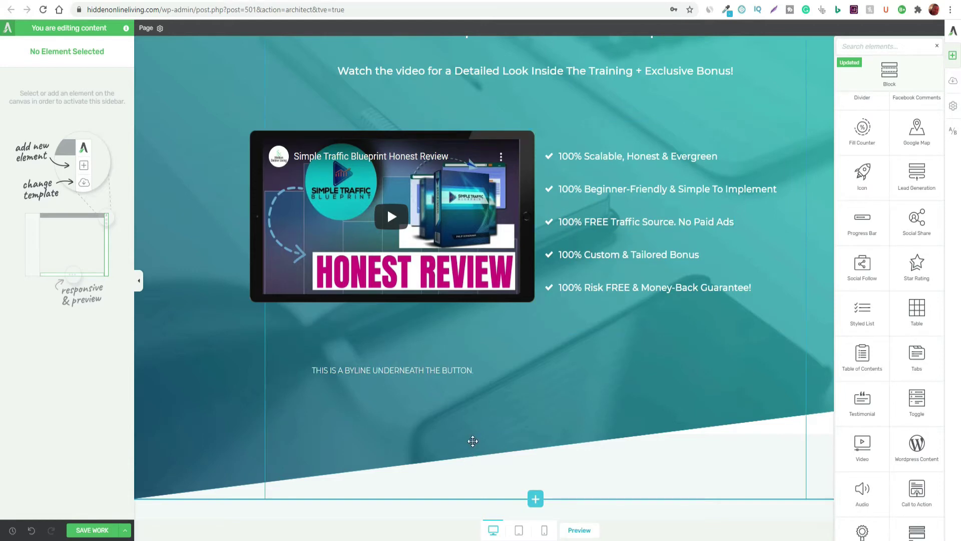
scroll(471, 440, "down", 8)
scroll(520, 401, "down", 5)
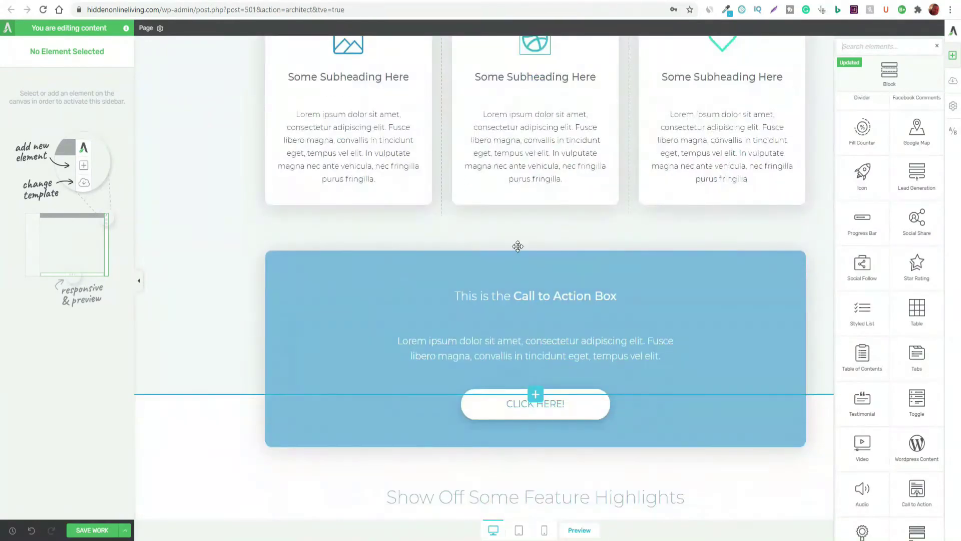
scroll(678, 421, "up", 7)
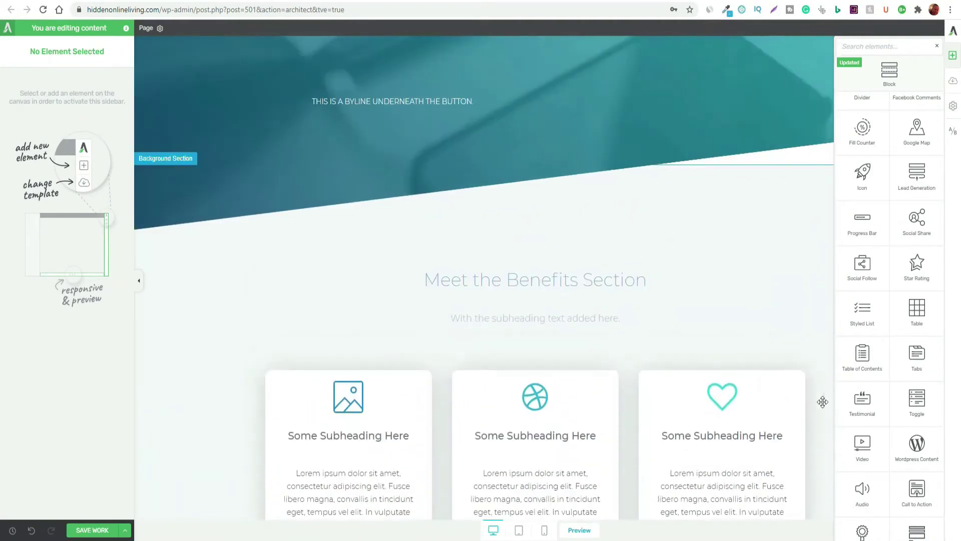
left_click(952, 55)
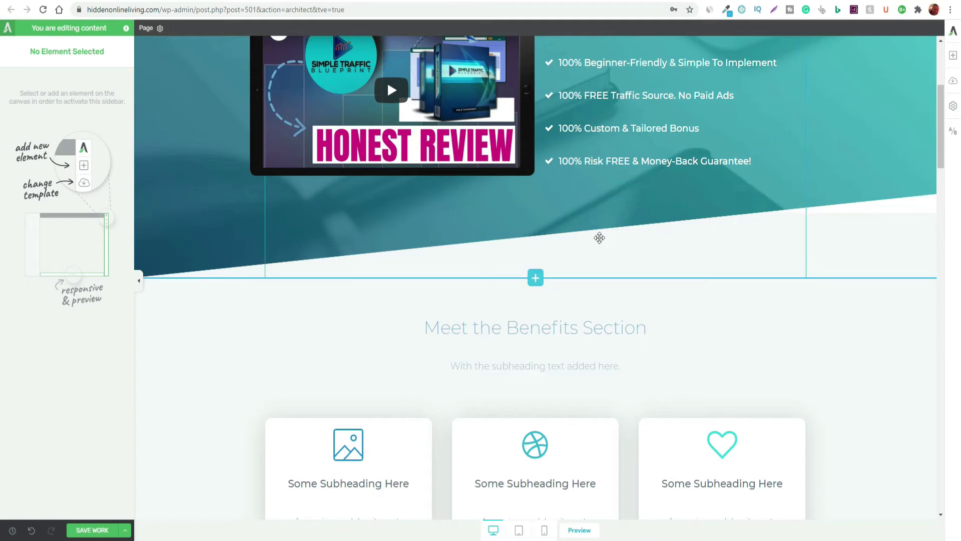
Add a Lead Generation form above the Meet the Benefits Section heading, using the blue Opt-in Form 10 template with Name and Email fields.
left_click(953, 55)
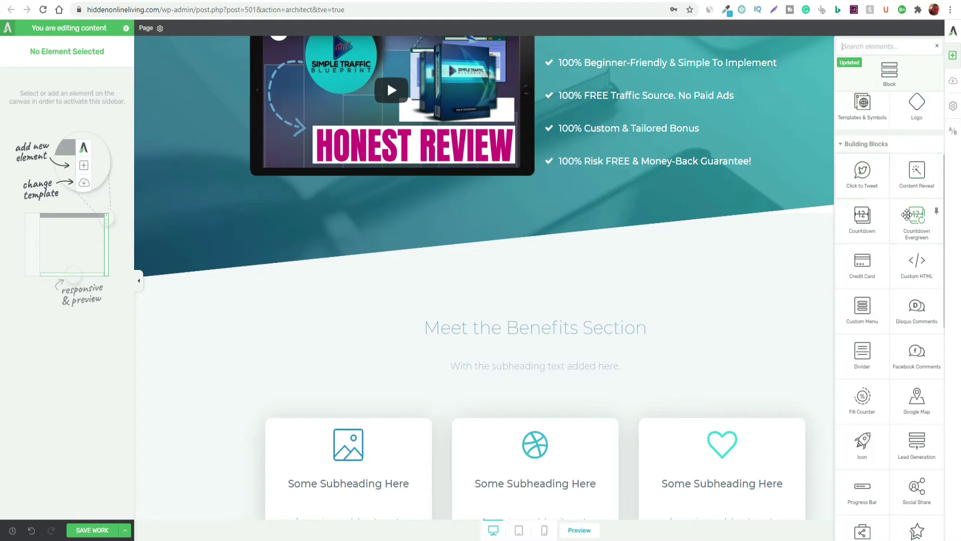
scroll(892, 266, "down", 3)
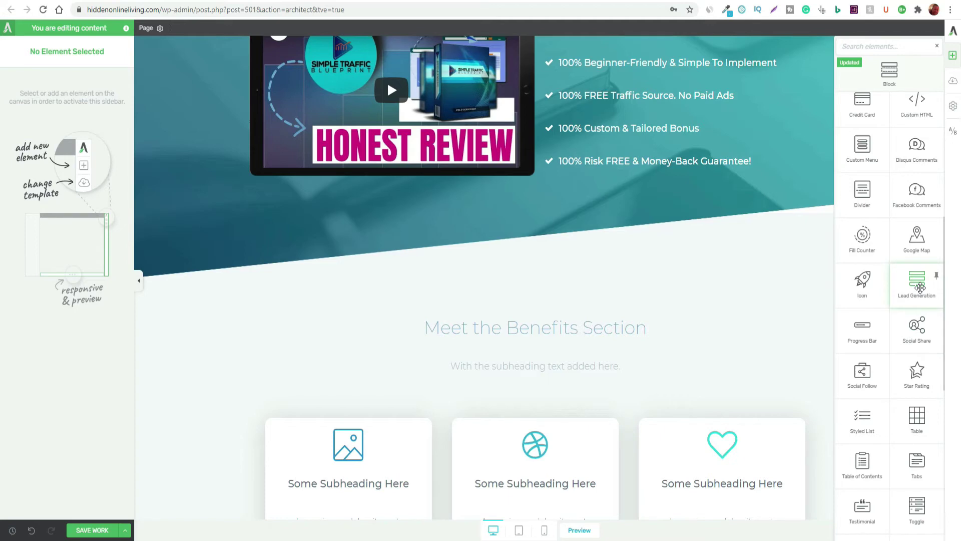
left_click_drag(920, 287, 543, 270)
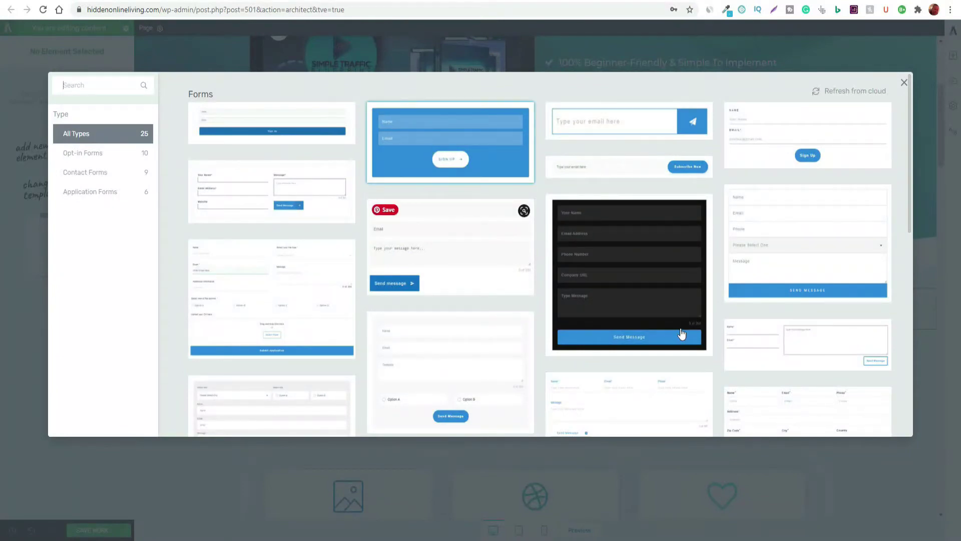
scroll(680, 337, "down", 8)
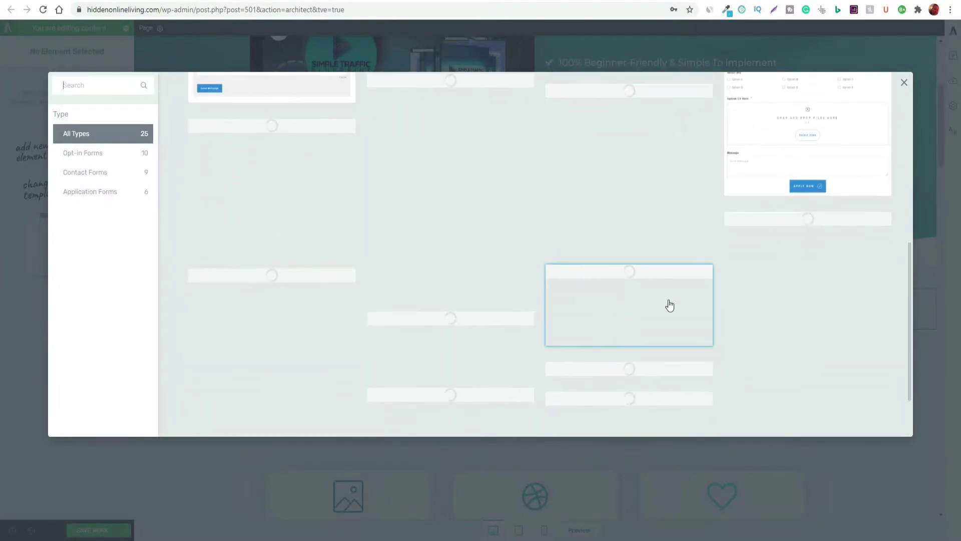
scroll(669, 305, "up", 8)
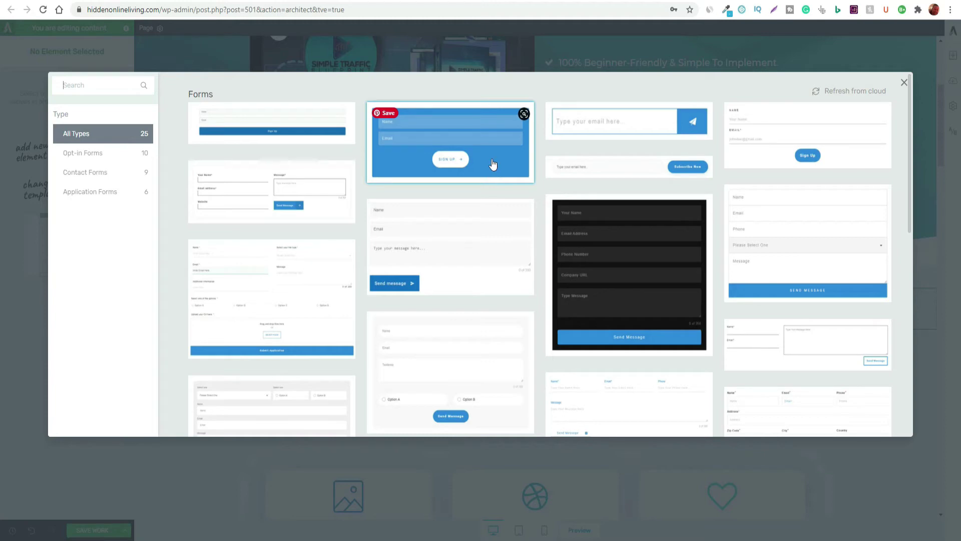
left_click(491, 162)
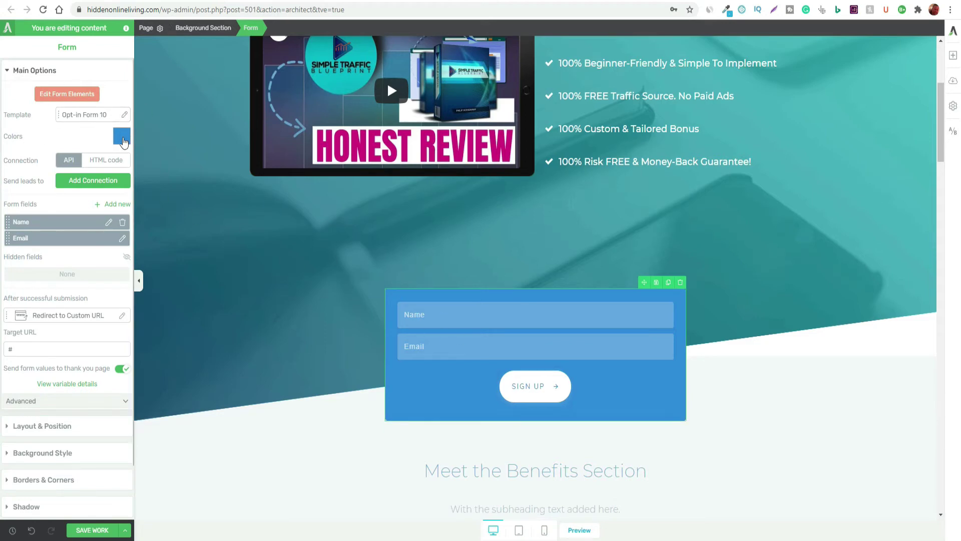
Set the opt-in form's main color to #3b8fcc and apply it.
left_click(122, 139)
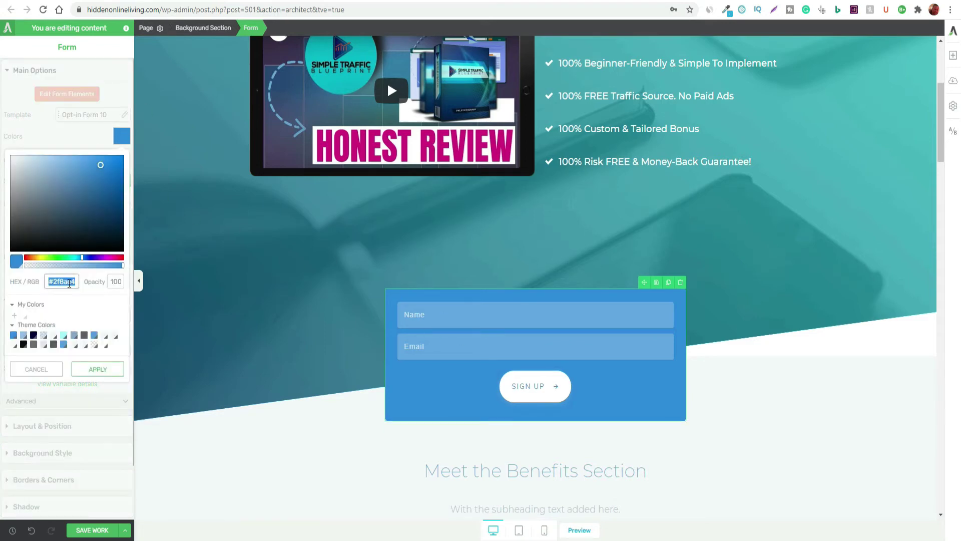
mouse_move(64, 164)
left_mouse_down()
mouse_move(85, 186)
mouse_move(92, 174)
left_mouse_up()
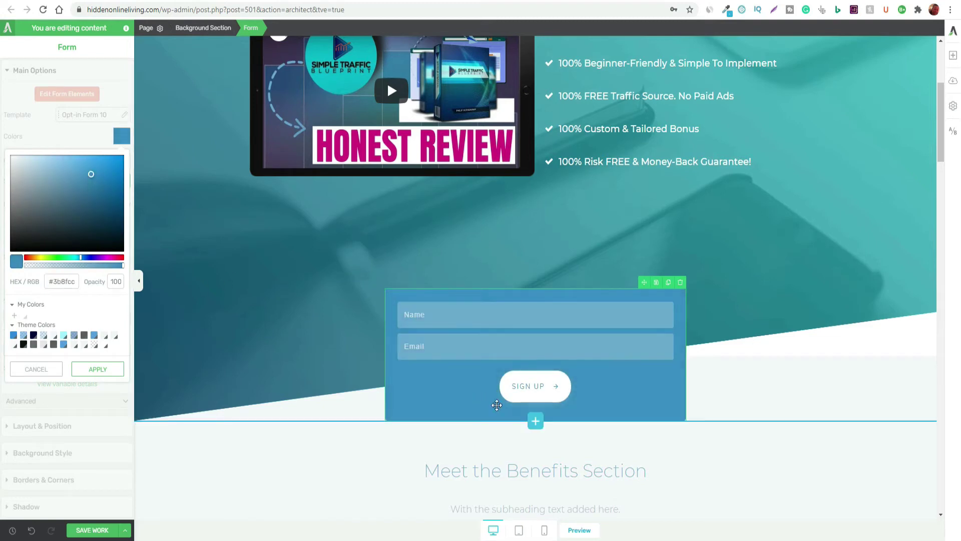
left_click(98, 371)
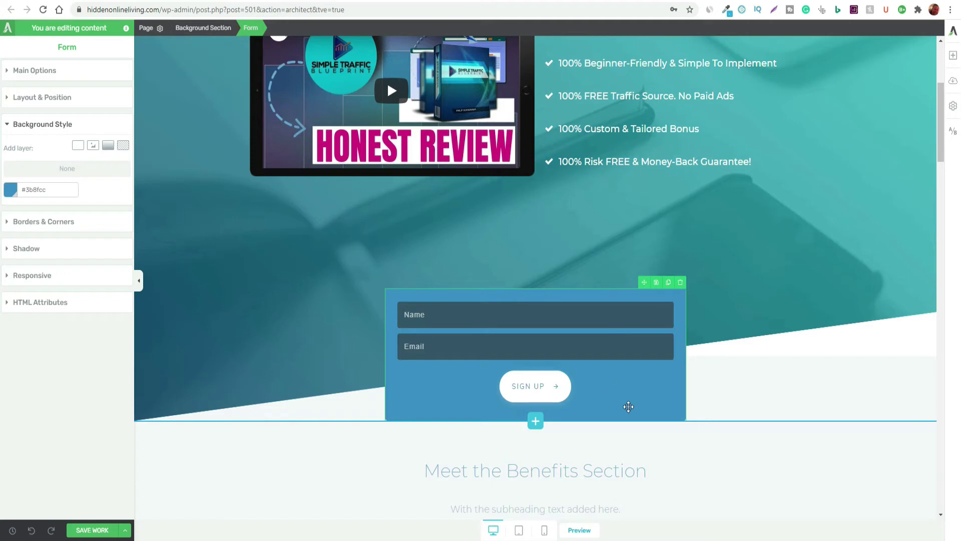
Start editing the opt-in form's individual elements and open the background settings of its grouped Name and Email fields.
left_click(10, 71)
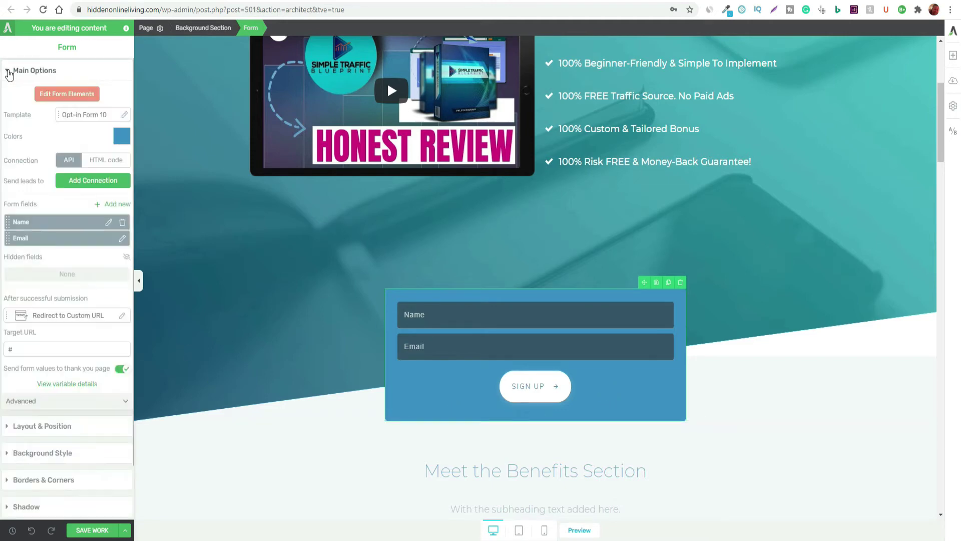
left_click(64, 98)
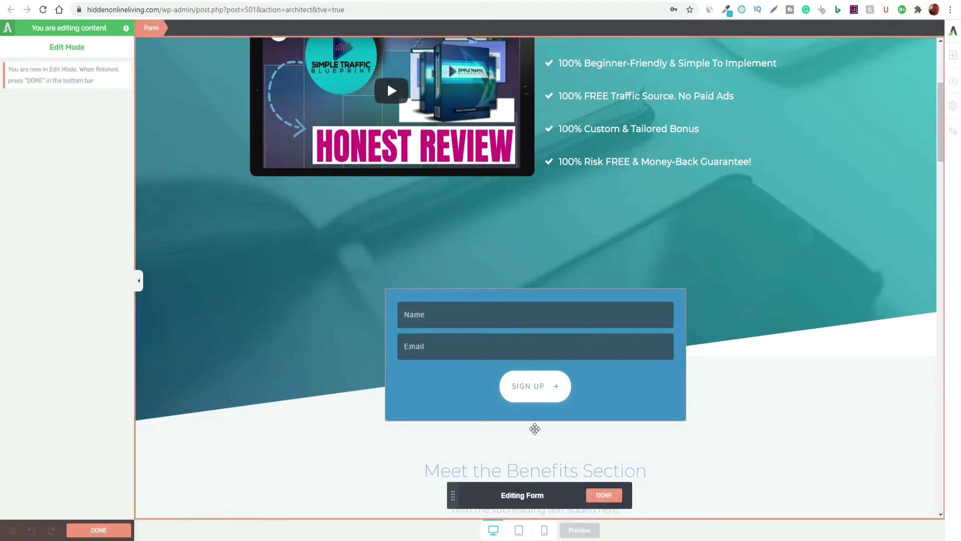
left_click(474, 316)
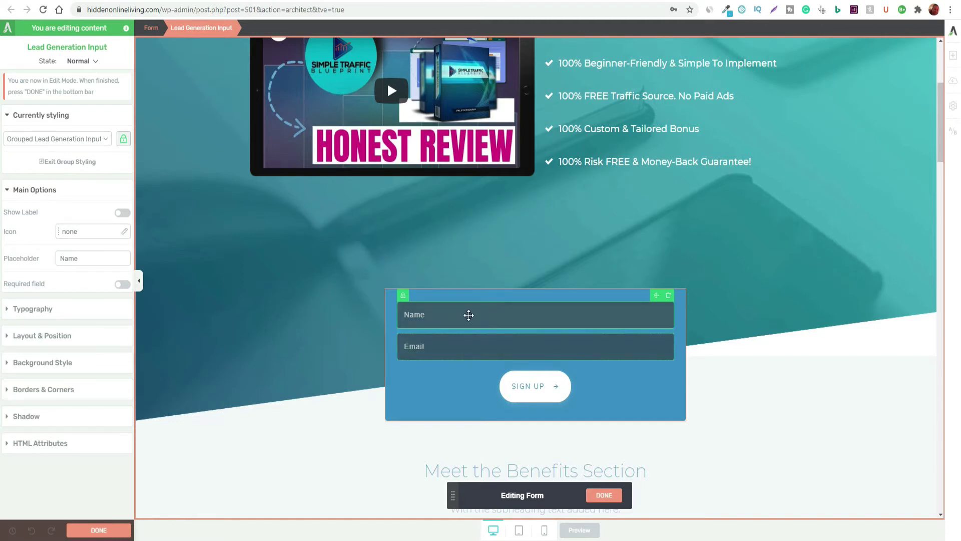
left_click(9, 366)
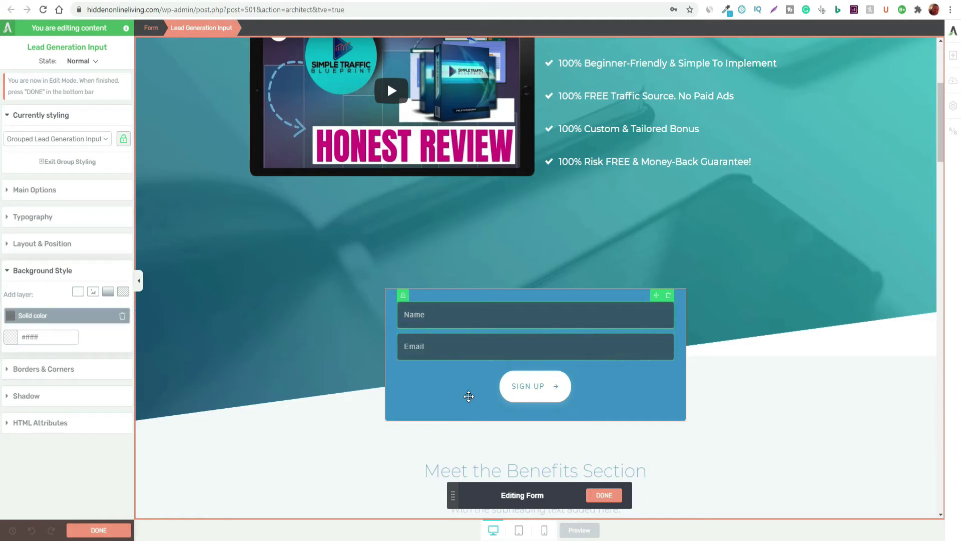
Replace the opt-in form's submit button text with "YES! I WANT TRAFFIC & SALES" in bold.
left_click(558, 397)
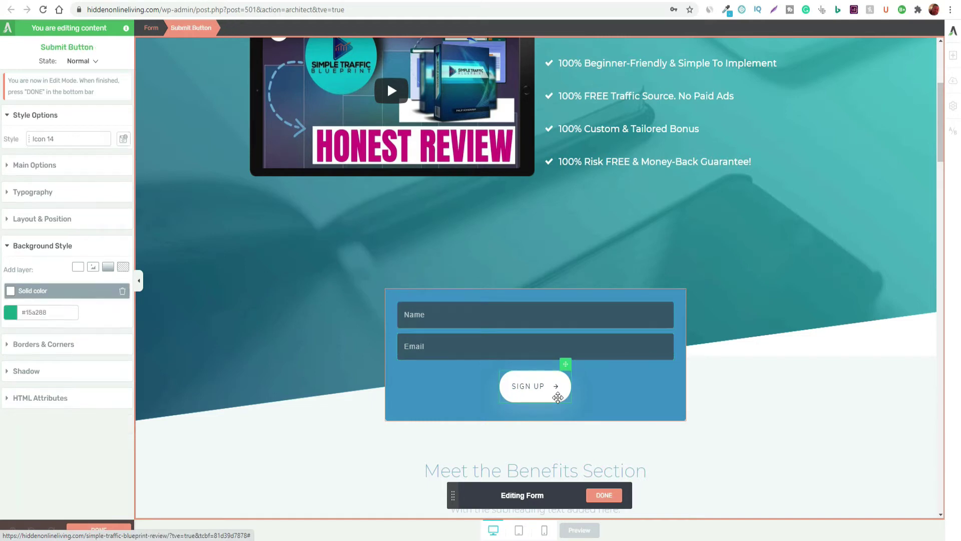
left_click(519, 386)
left_click(542, 385)
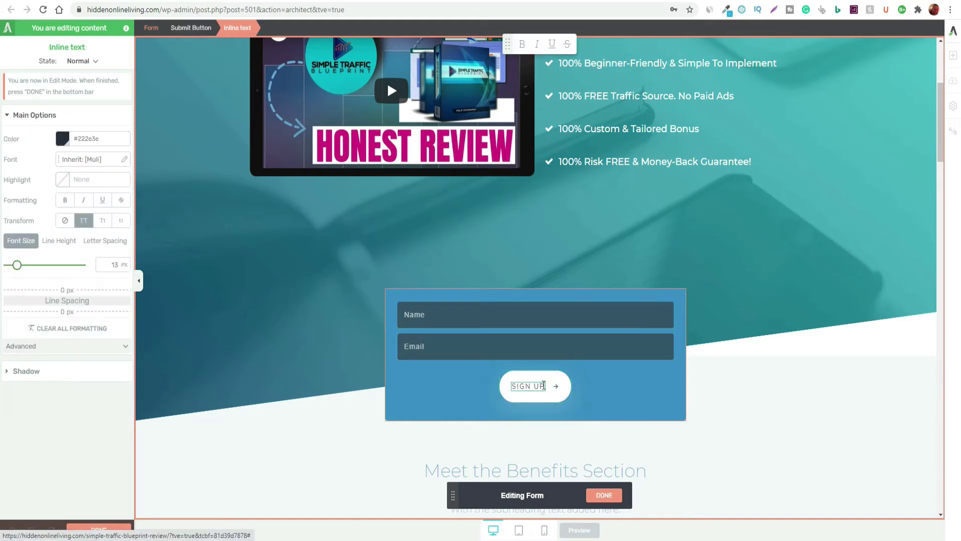
triple_click(544, 386)
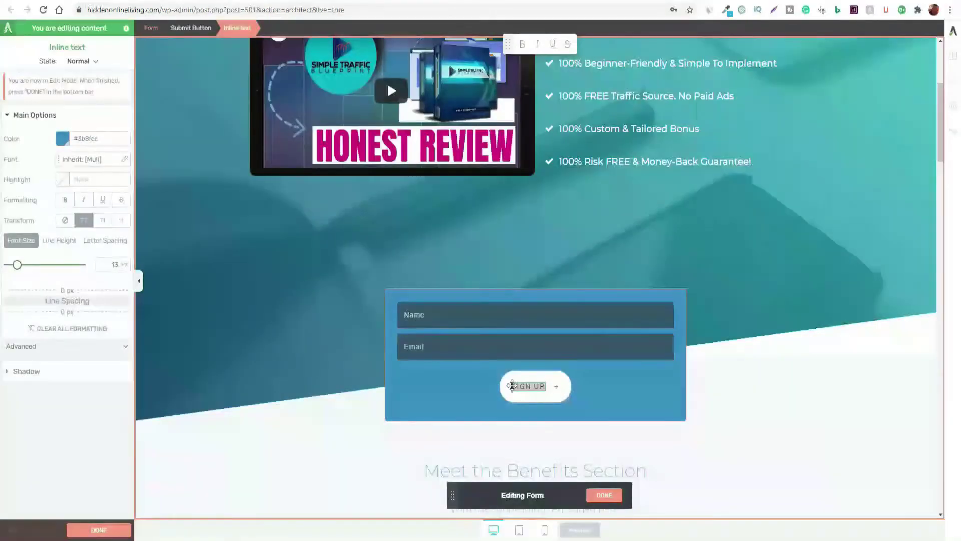
triple_click(528, 387)
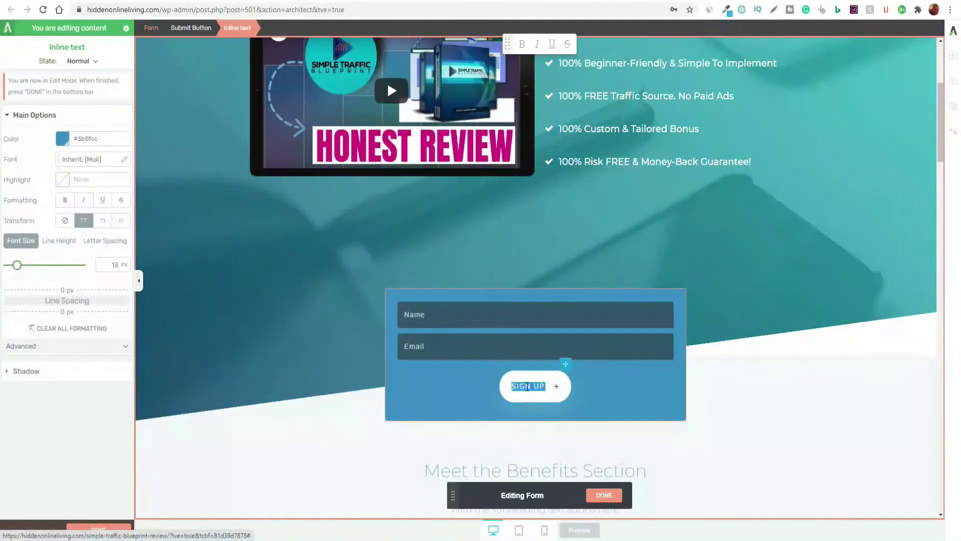
type("YES! I WANT TRAFFIC & SALES")
left_click(593, 401)
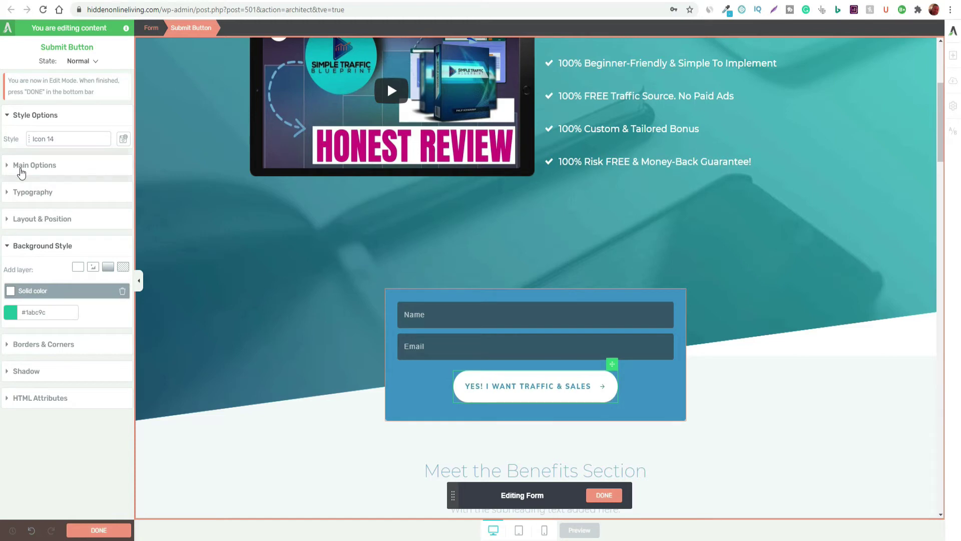
Set the submit button's text size to 20 px and save the completed form edits.
triple_click(568, 386)
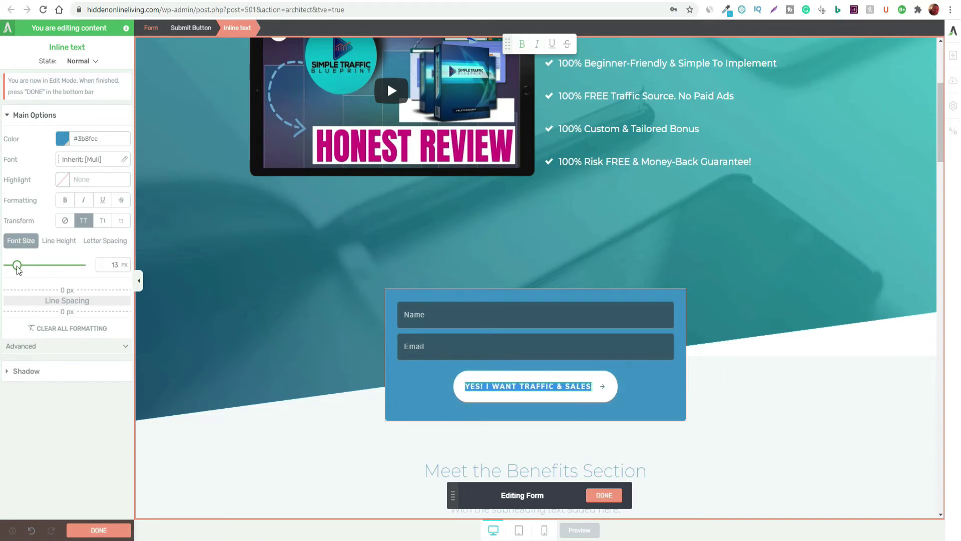
left_click_drag(18, 268, 23, 268)
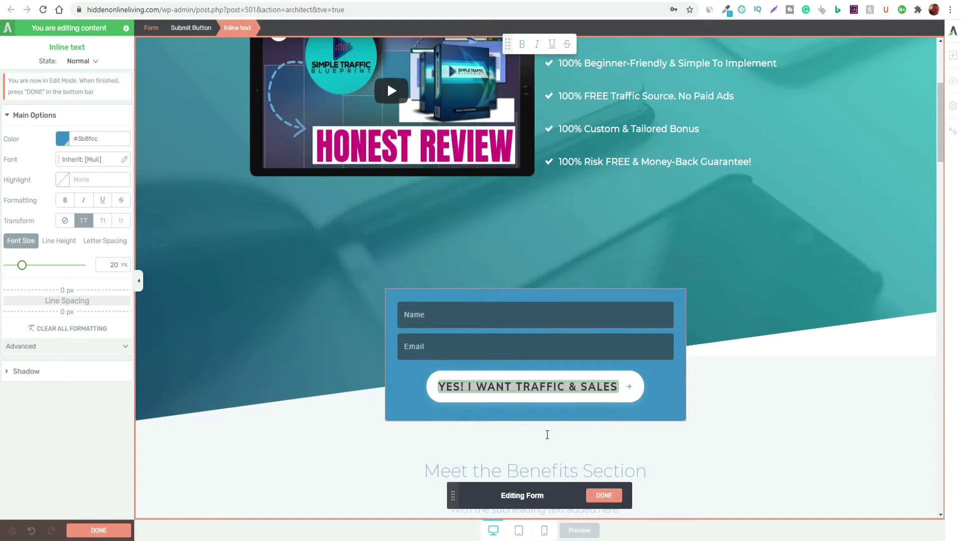
left_click(635, 389)
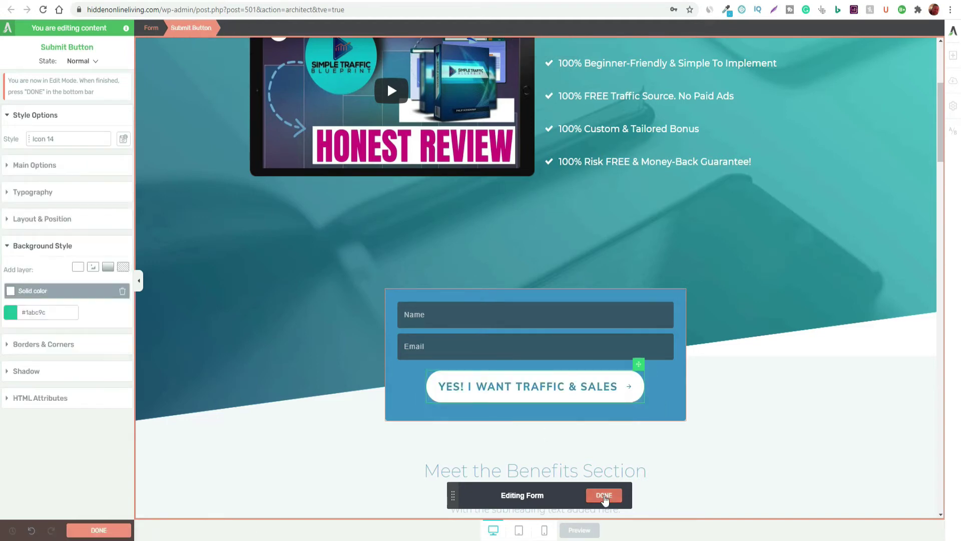
left_click(604, 496)
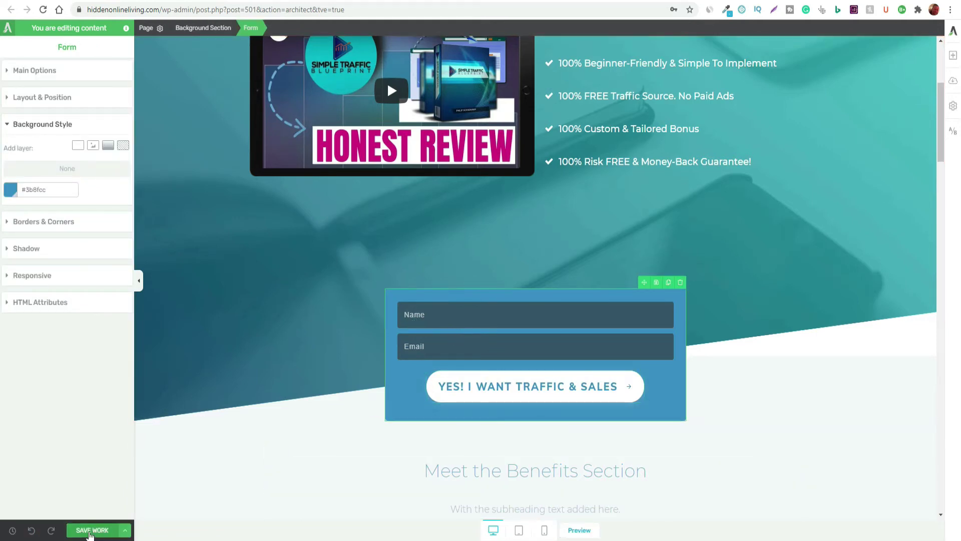
left_click(90, 531)
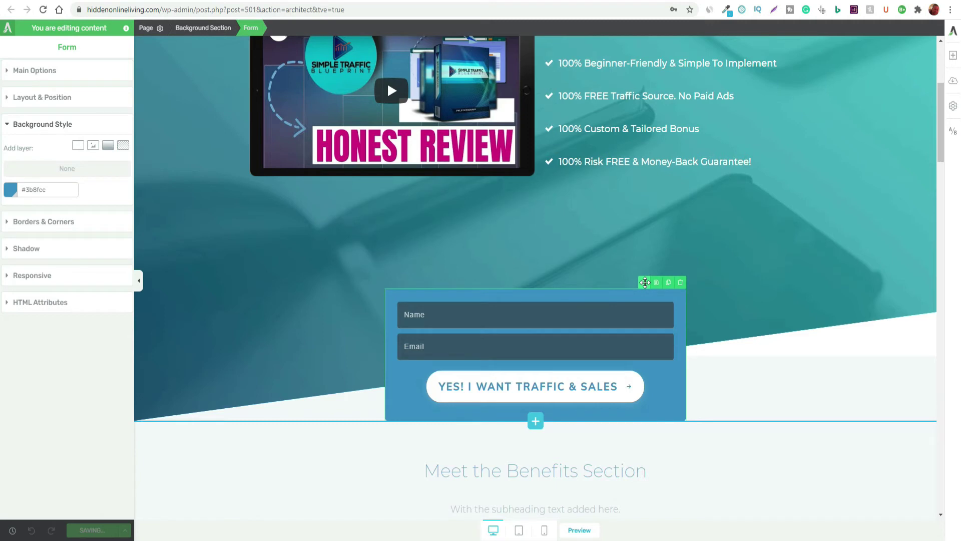
Try to move the opt-in form out of the hero background section and undo the move.
left_click_drag(643, 283, 629, 330)
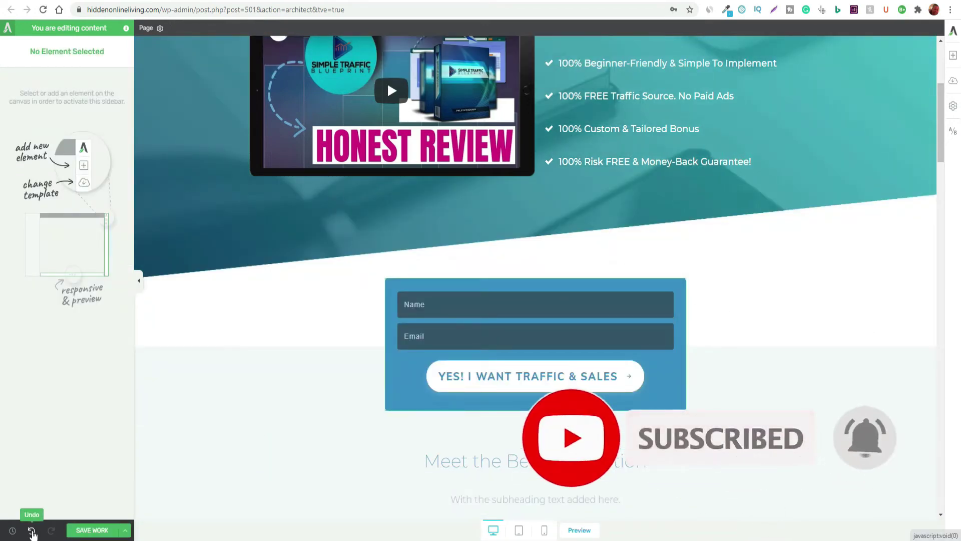
left_click(32, 531)
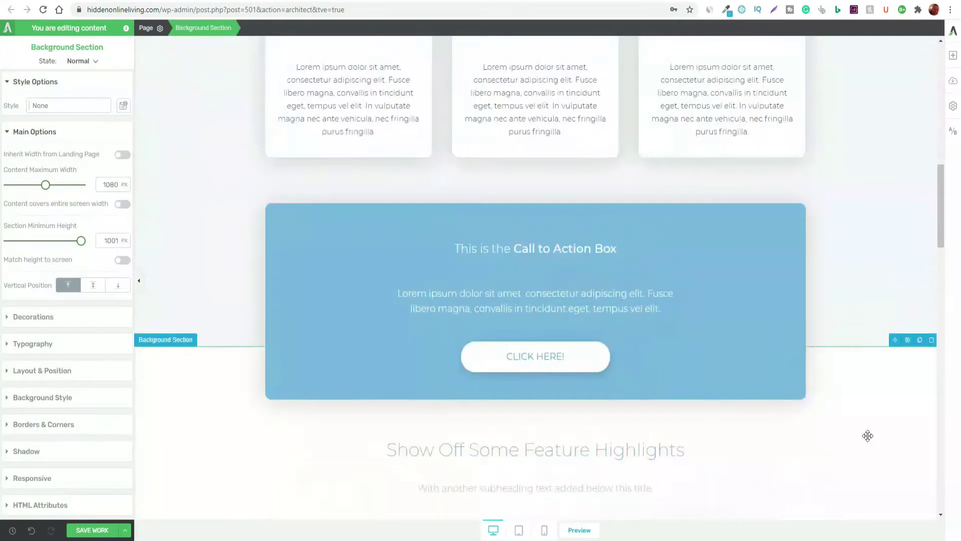
Look over the template's benefit cards, call to action boxes, feature highlights and footer below the opt-in form.
scroll(867, 435, "up", 6)
scroll(891, 437, "down", 4)
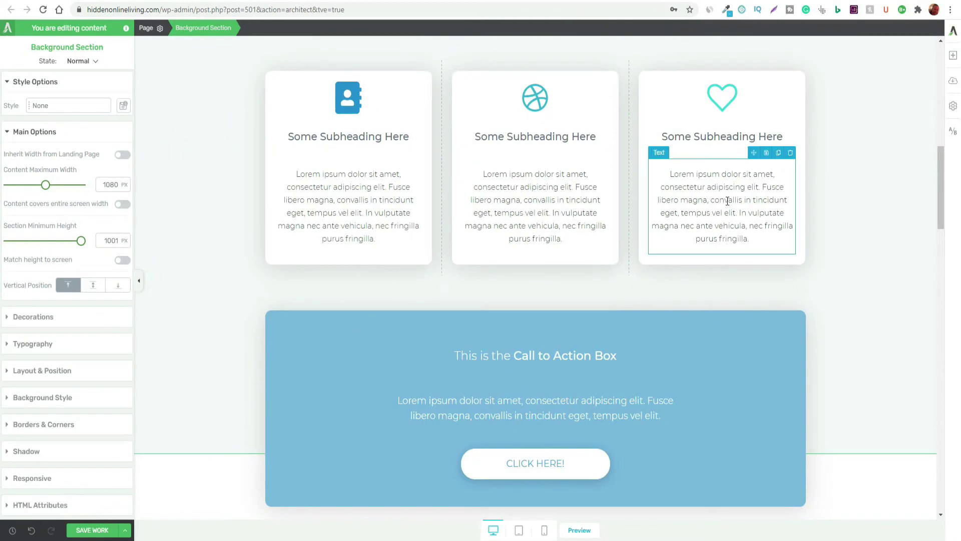
scroll(704, 301, "down", 12)
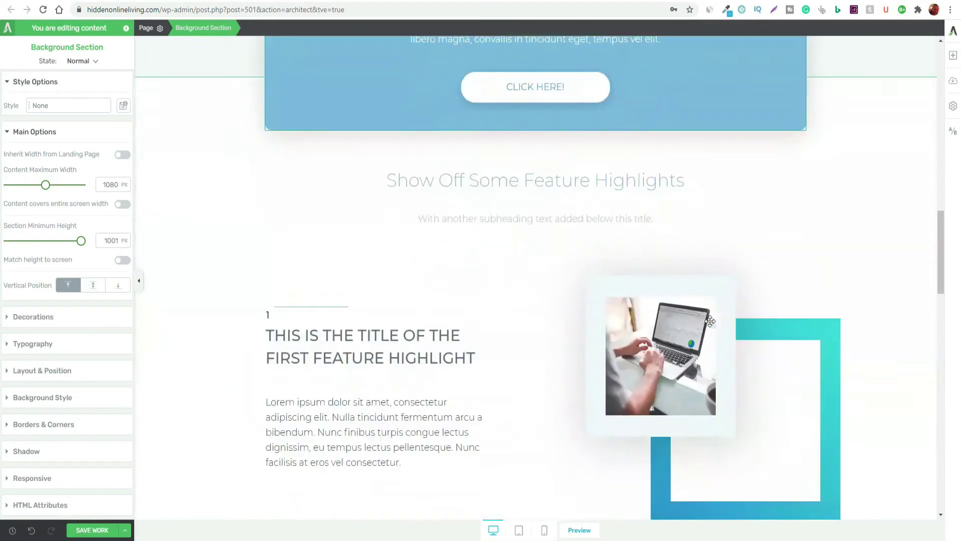
scroll(710, 321, "down", 15)
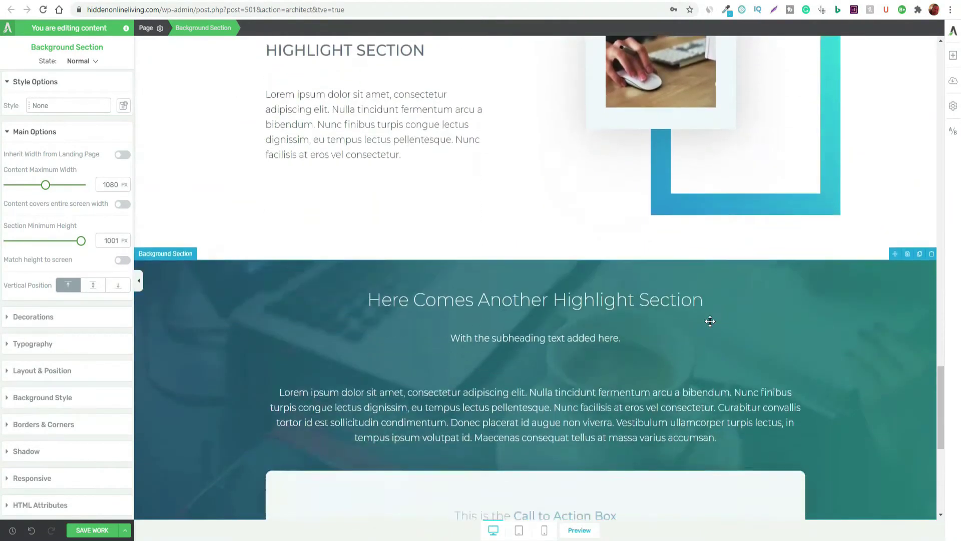
scroll(710, 321, "down", 3)
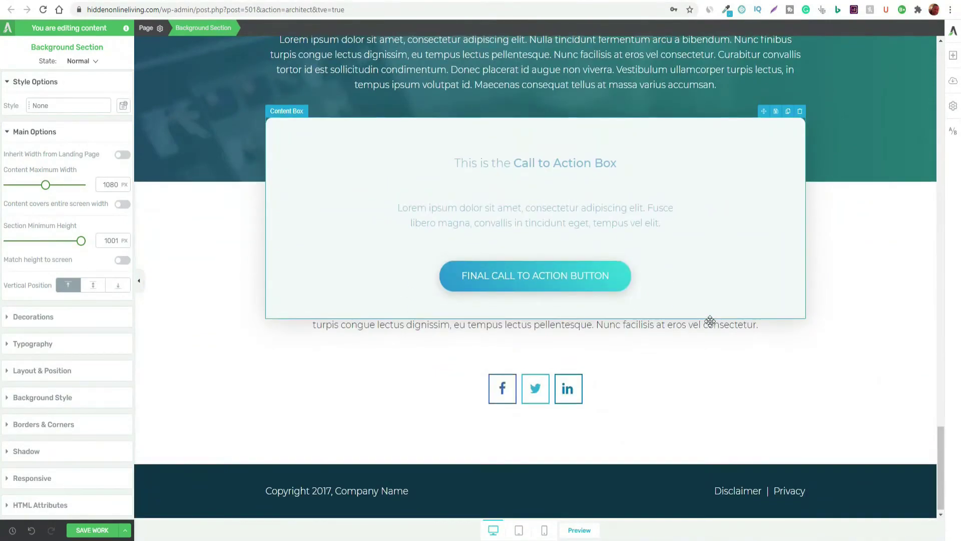
scroll(710, 321, "up", 8)
scroll(700, 318, "up", 9)
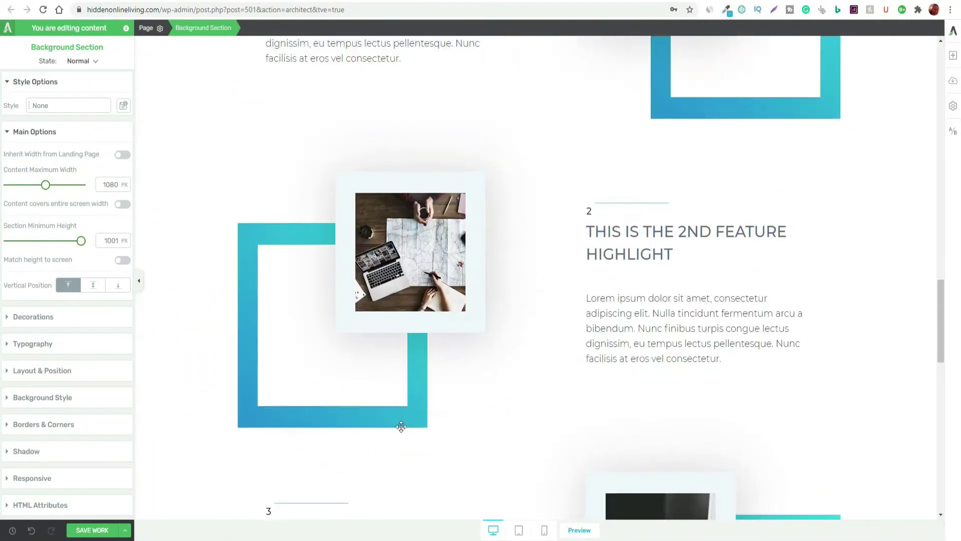
scroll(399, 428, "down", 5)
scroll(406, 425, "down", 3)
scroll(526, 335, "up", 12)
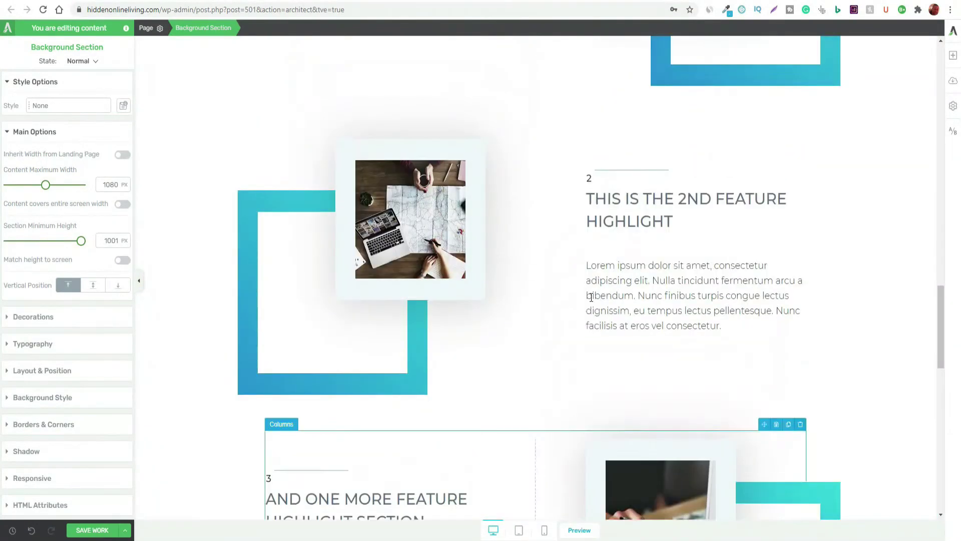
scroll(589, 299, "up", 4)
scroll(588, 300, "down", 4)
scroll(588, 301, "up", 7)
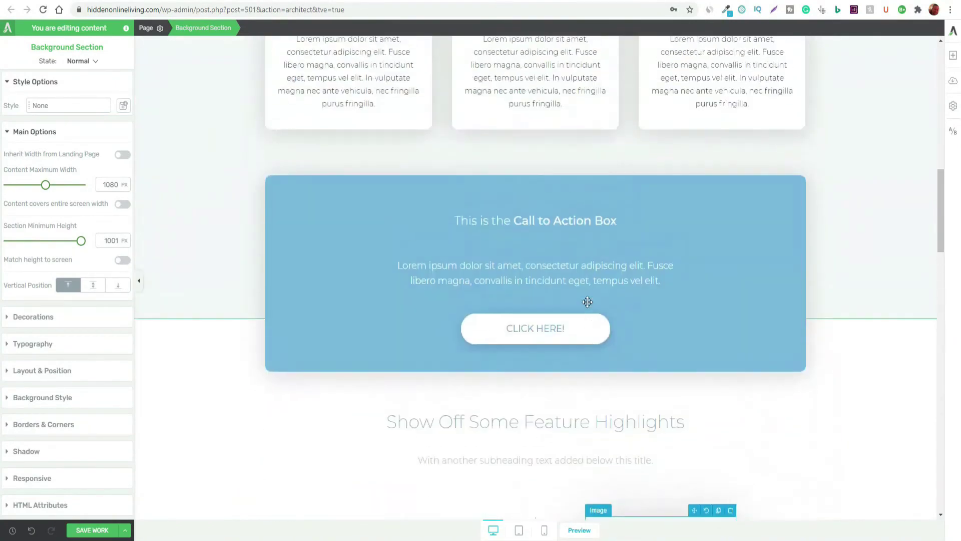
scroll(587, 302, "up", 5)
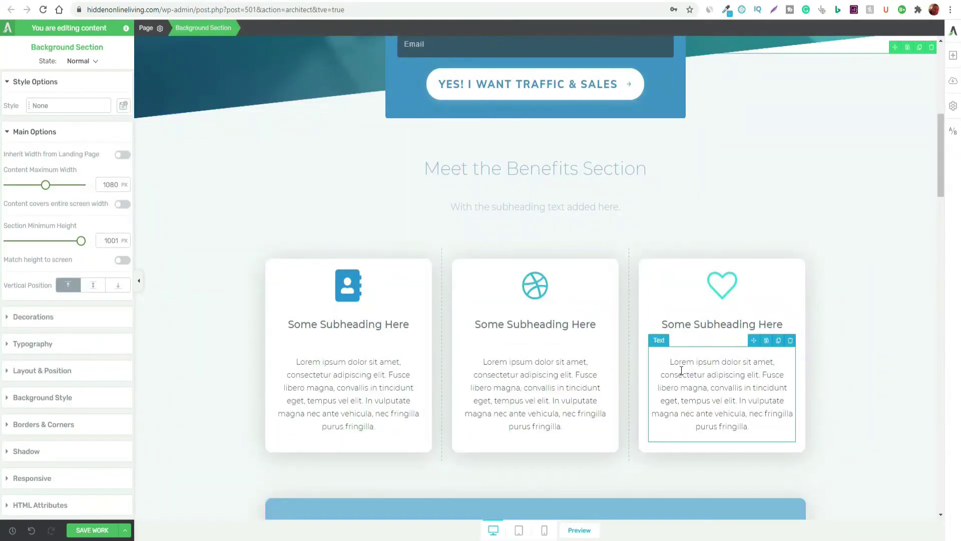
scroll(547, 349, "down", 15)
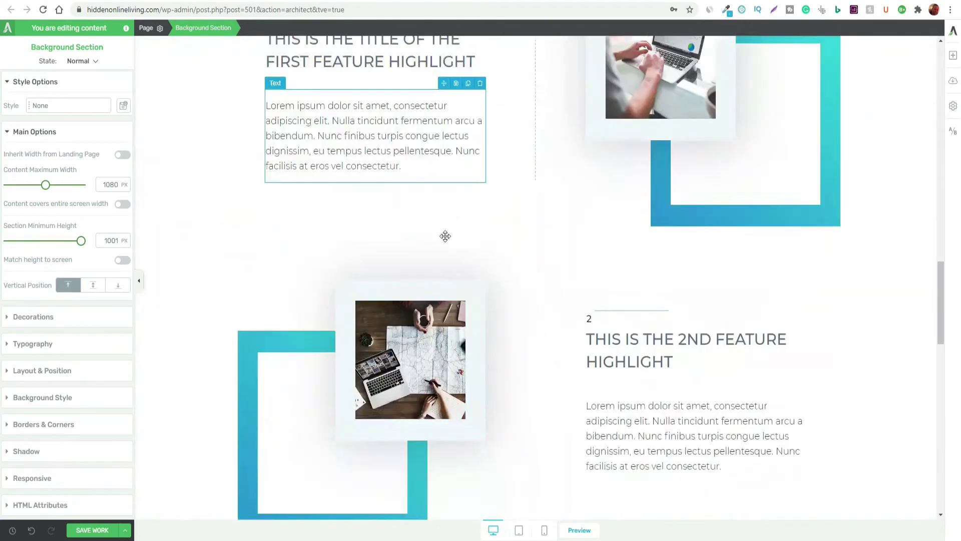
scroll(445, 236, "down", 4)
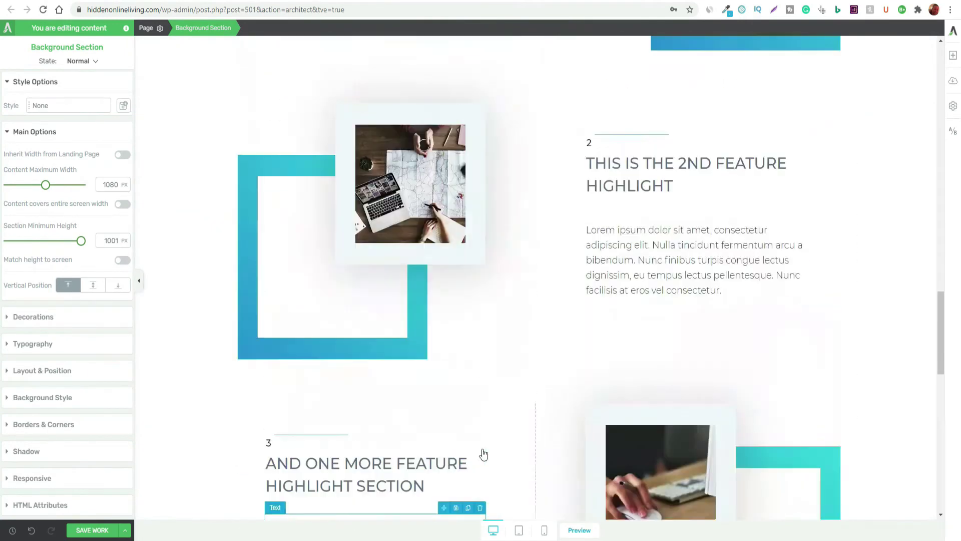
scroll(484, 454, "up", 15)
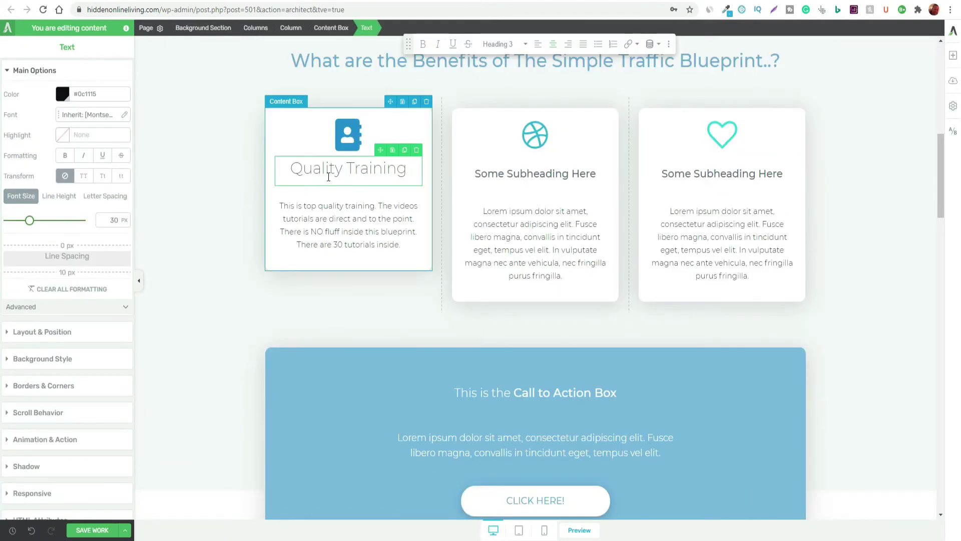
left_click(291, 139)
left_click(305, 171)
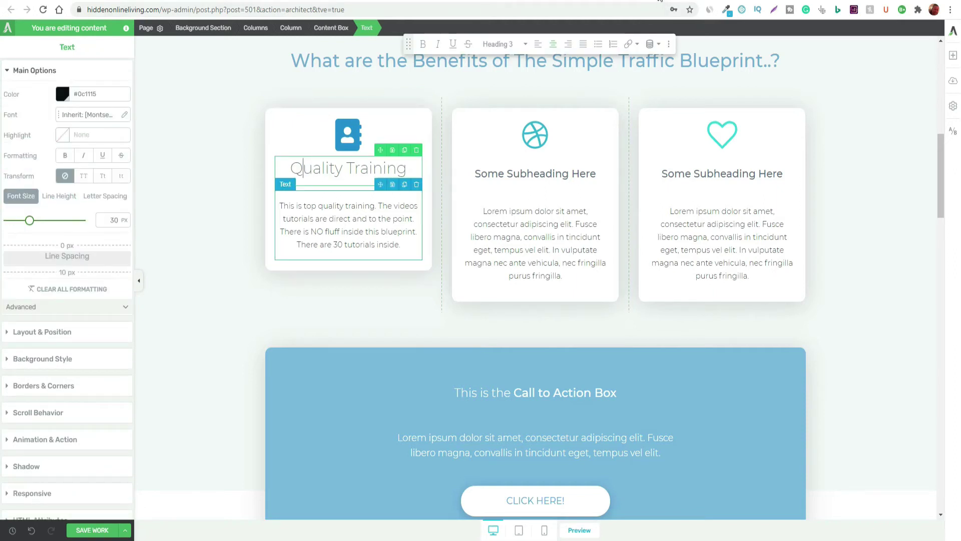
left_click(371, 244)
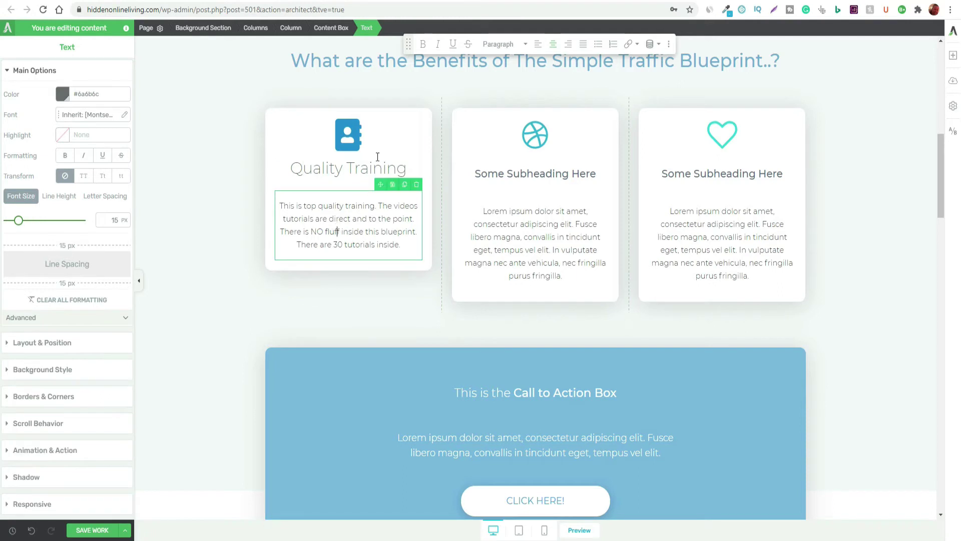
left_click(529, 138)
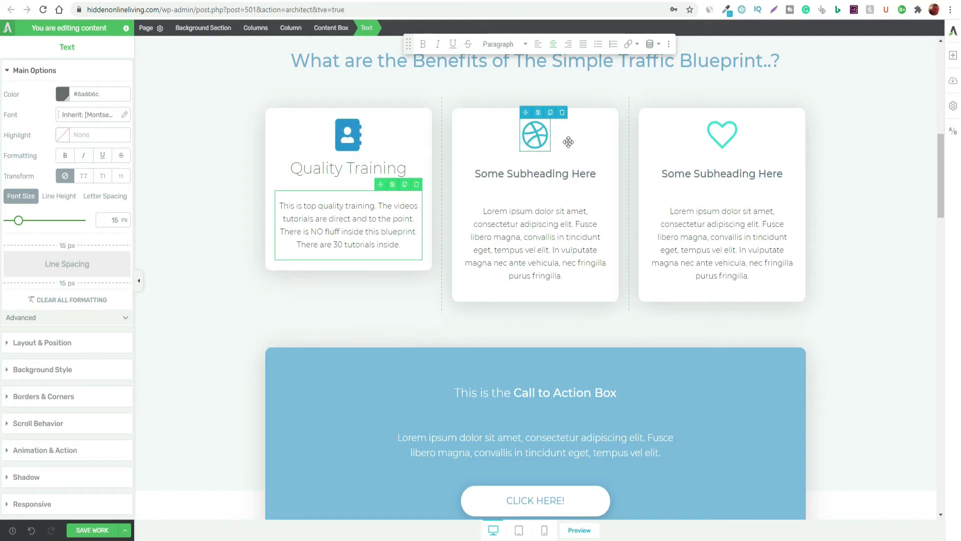
Browse the icon library for the Quality Training card's icon and close it without picking a replacement.
left_click(344, 140)
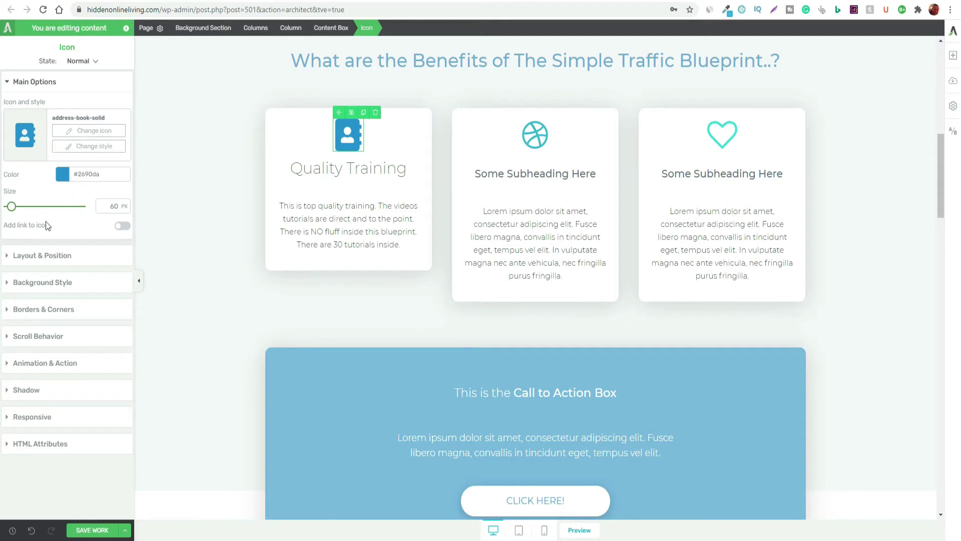
left_click_drag(347, 131, 98, 140)
left_click(114, 133)
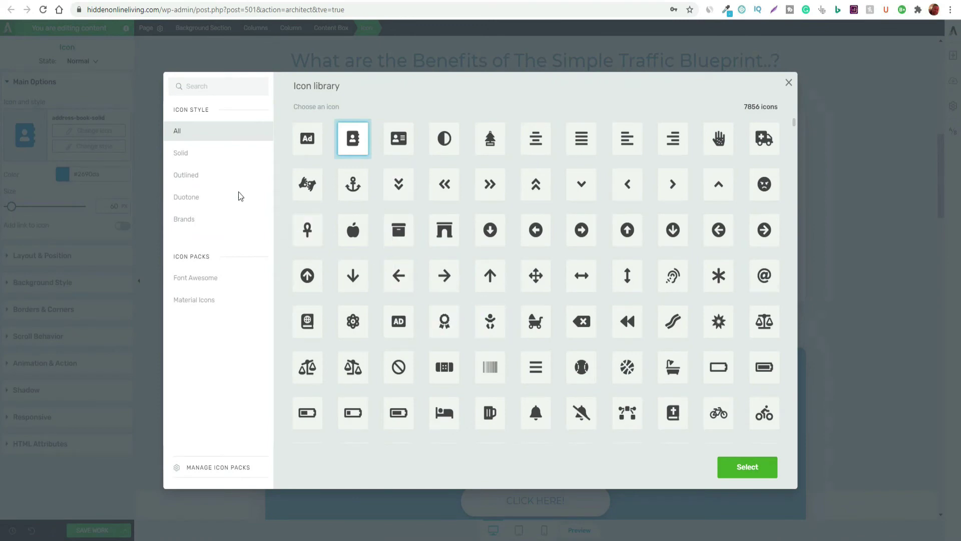
scroll(516, 320, "down", 2)
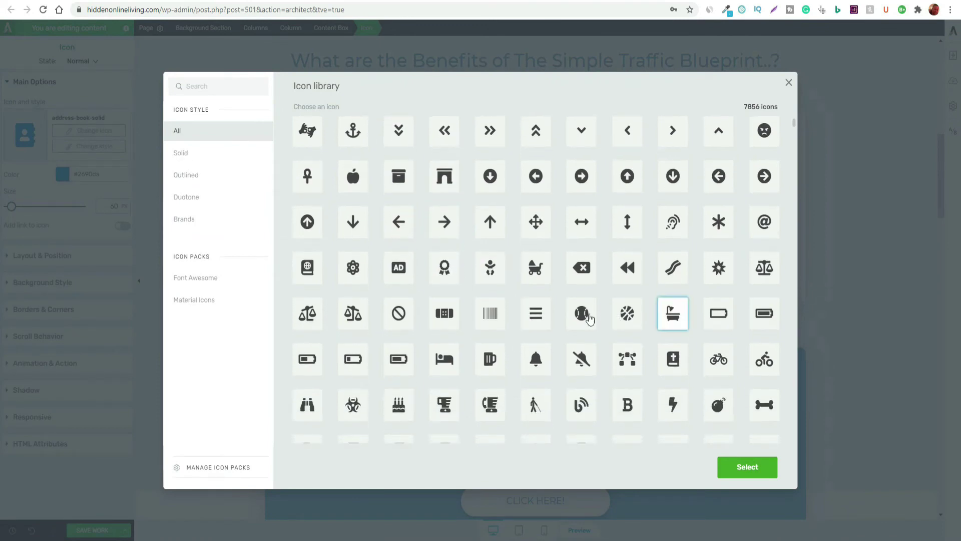
scroll(590, 319, "down", 10)
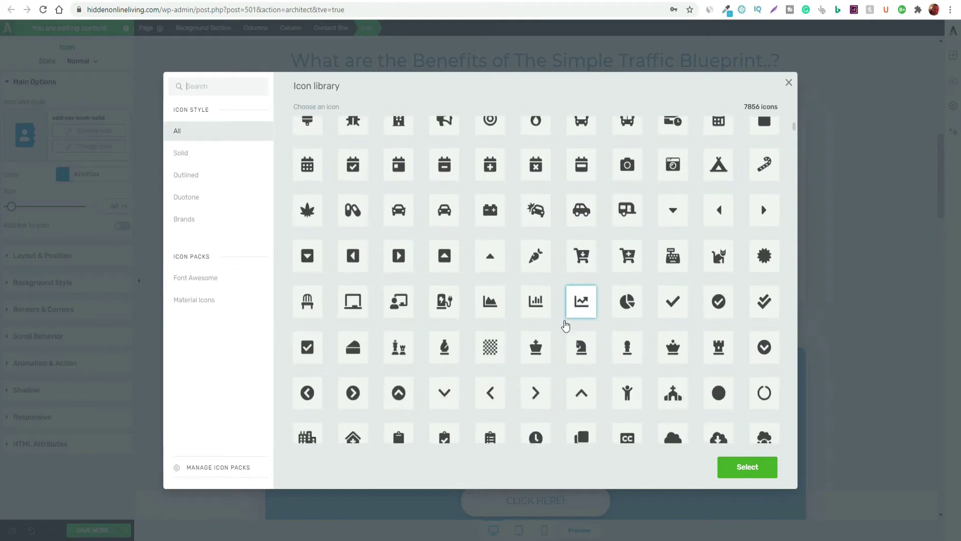
scroll(561, 320, "up", 10)
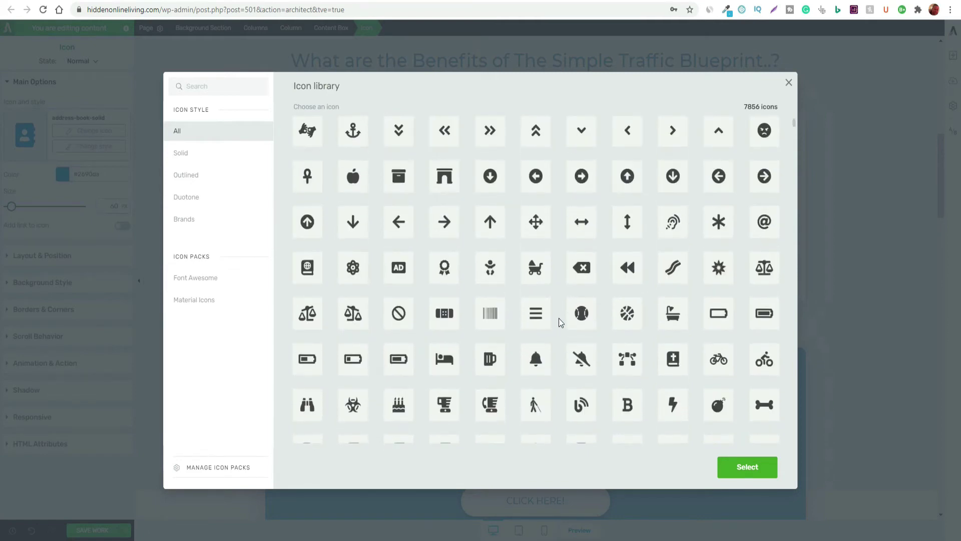
scroll(561, 322, "up", 1)
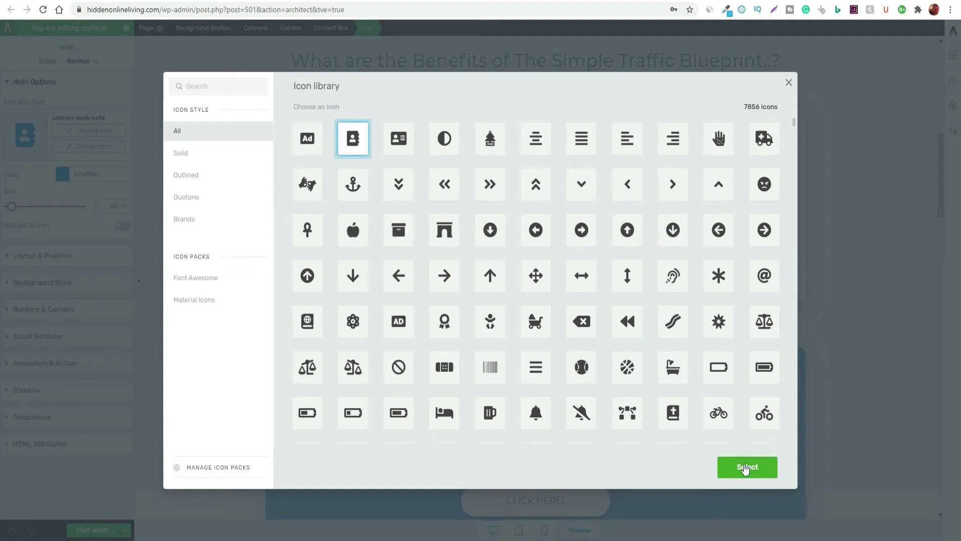
left_click(788, 82)
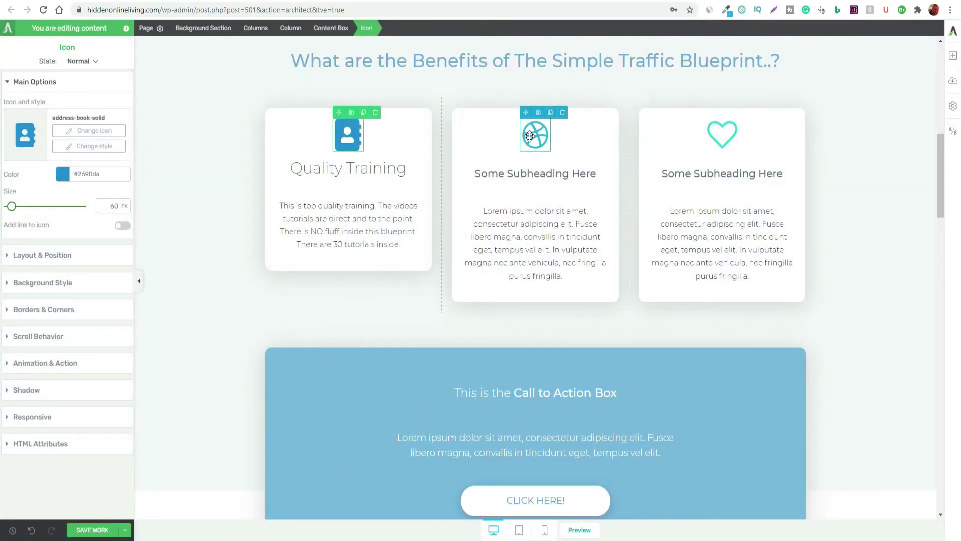
Replace the middle benefit card's icon with a solid smiley face from the icon library.
left_click(533, 132)
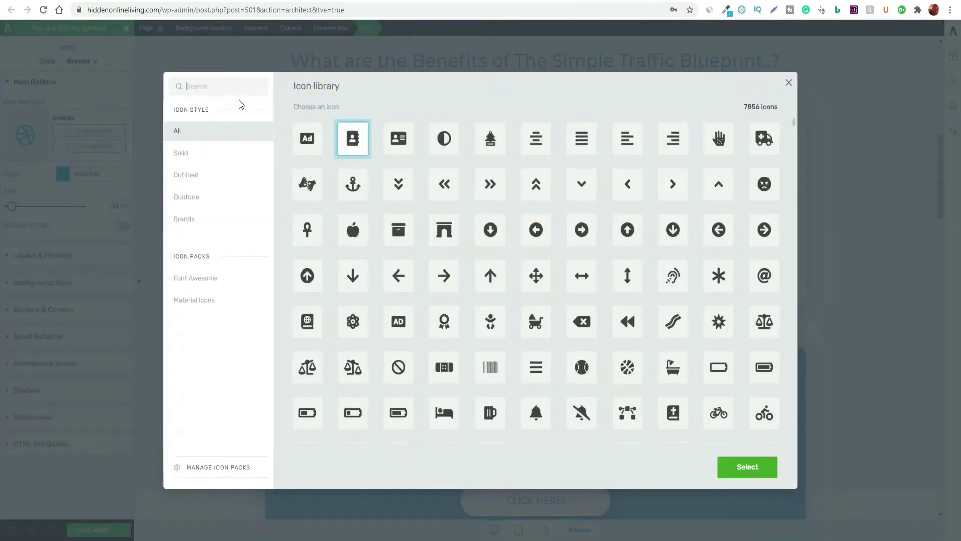
scroll(512, 284, "down", 1)
scroll(511, 284, "down", 5)
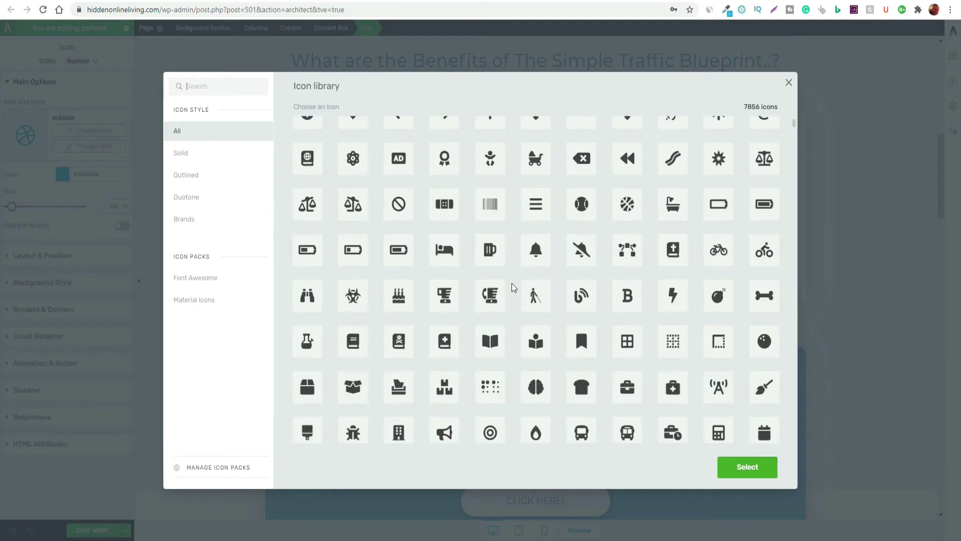
scroll(512, 287, "down", 5)
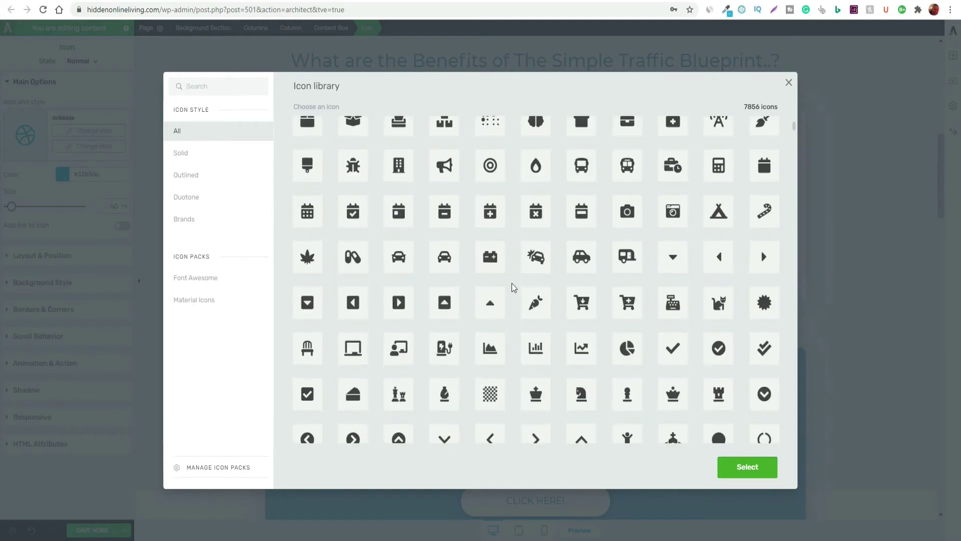
scroll(511, 287, "down", 4)
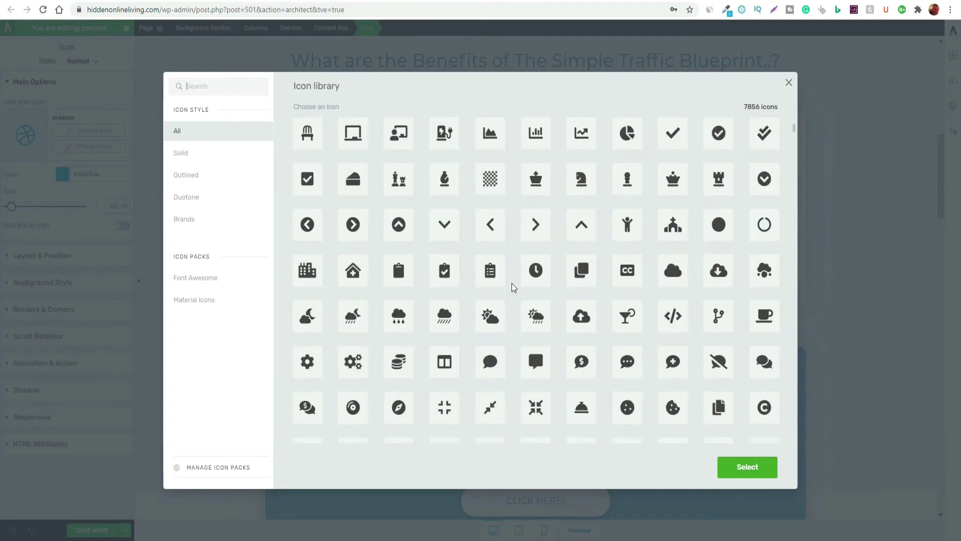
scroll(511, 283, "down", 4)
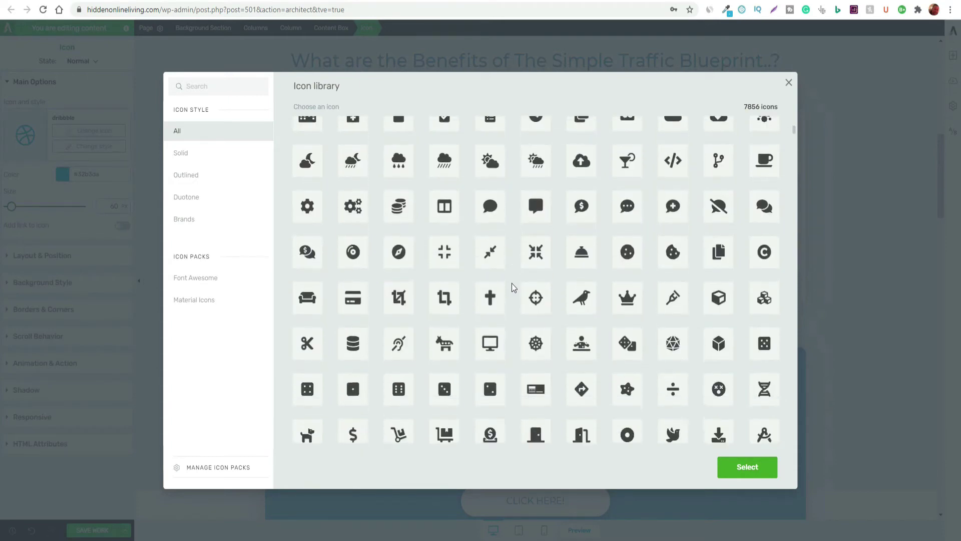
scroll(511, 283, "down", 3)
scroll(512, 283, "down", 5)
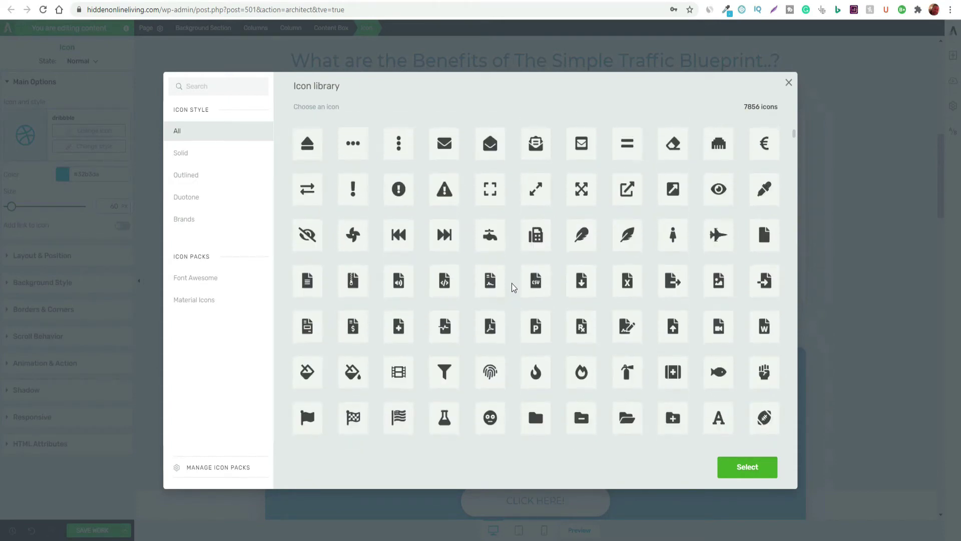
scroll(512, 287, "down", 2)
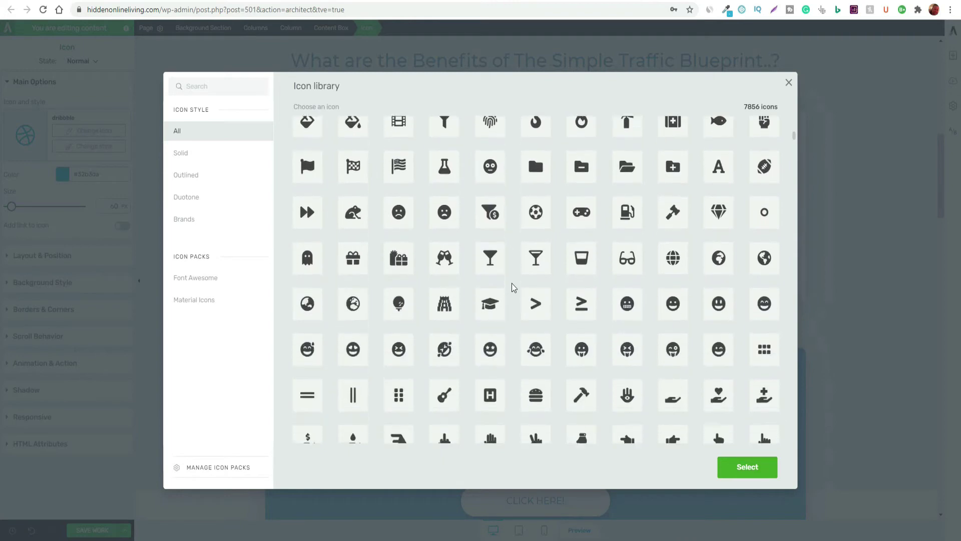
double_click(628, 285)
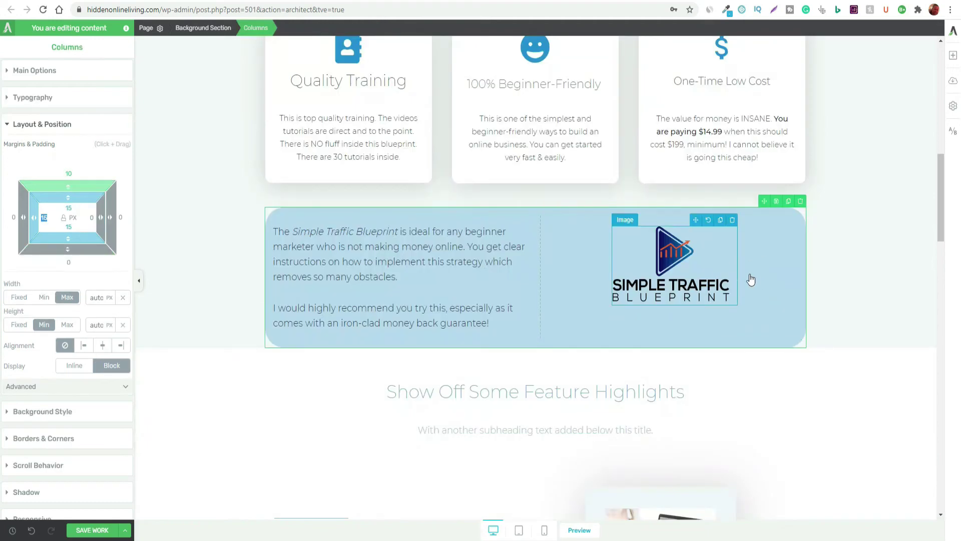
View the available page elements and the media library's replacement images for the Simple Traffic Blueprint logo, and close the library.
left_click(954, 57)
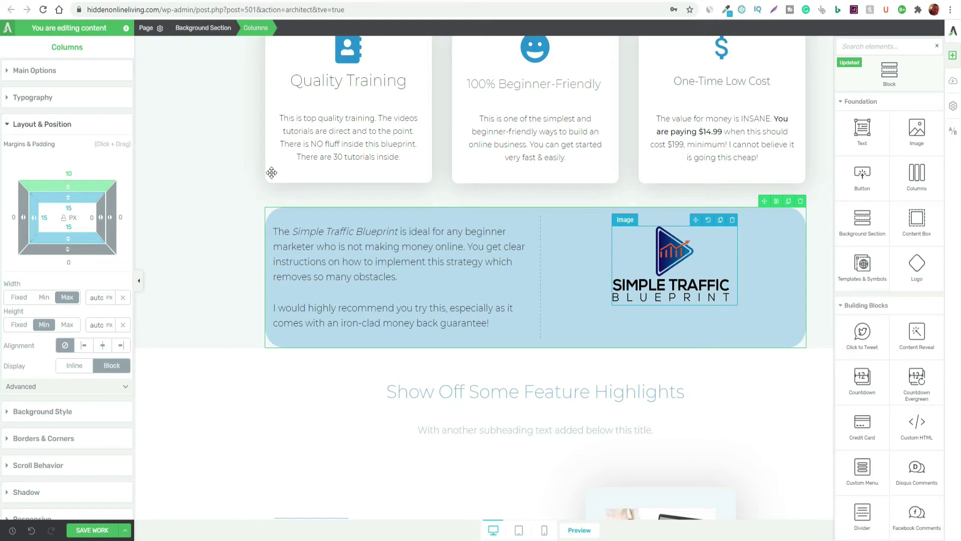
left_click(676, 268)
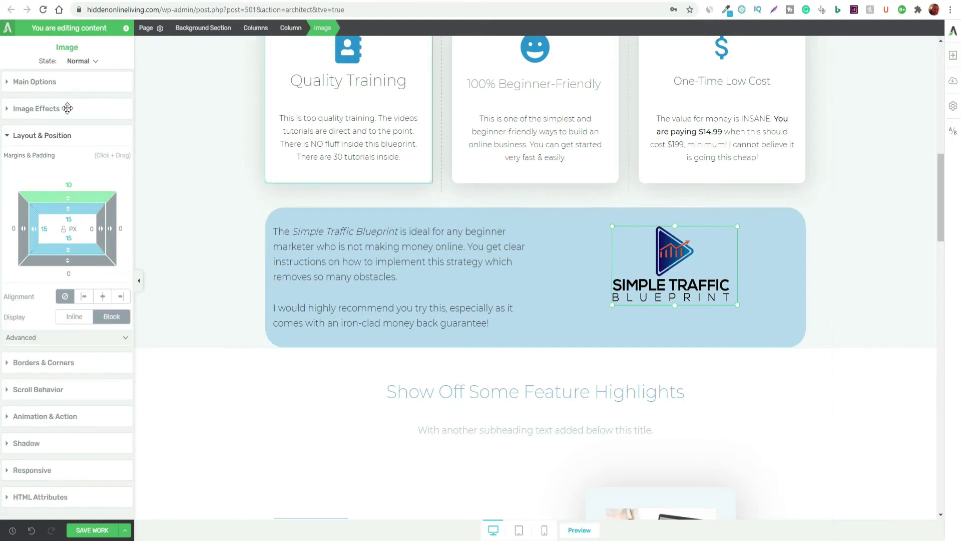
left_click(18, 83)
left_click(71, 142)
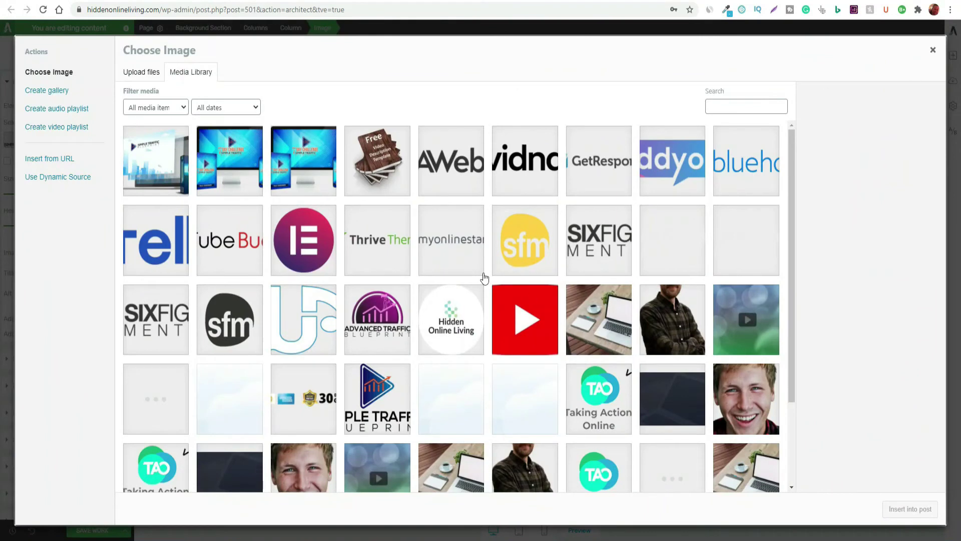
left_click(933, 51)
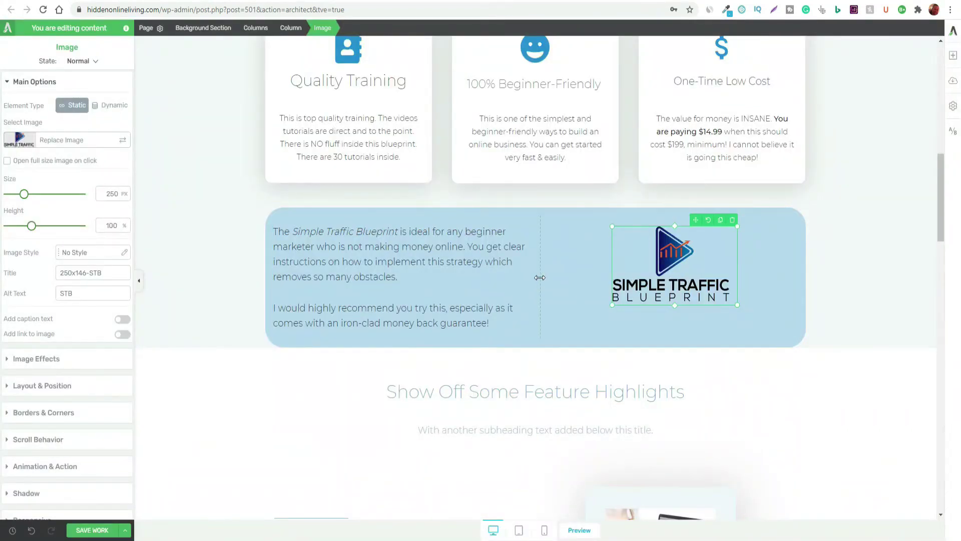
Set the blue block's two columns to an even 50% split and show its paragraph's layout and position settings.
left_click(539, 277)
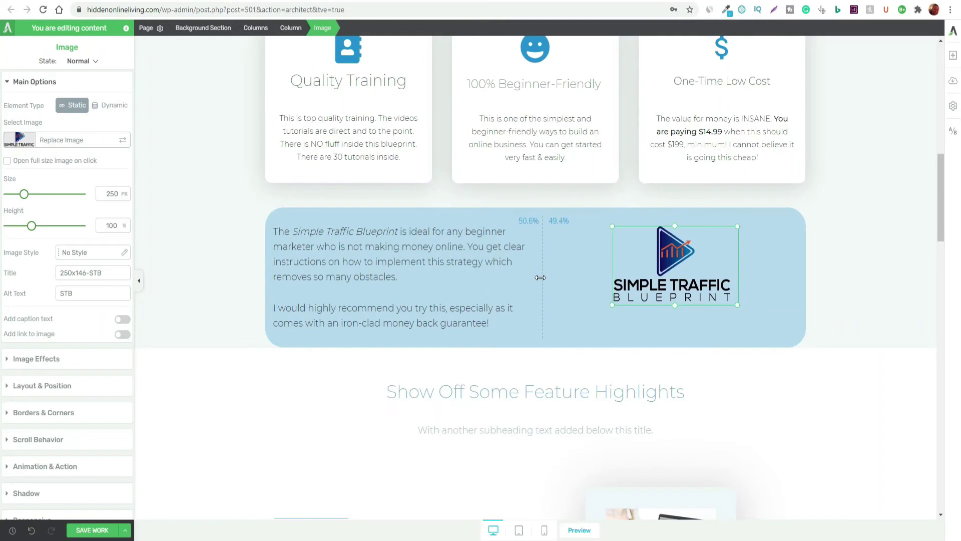
left_click_drag(540, 277, 539, 278)
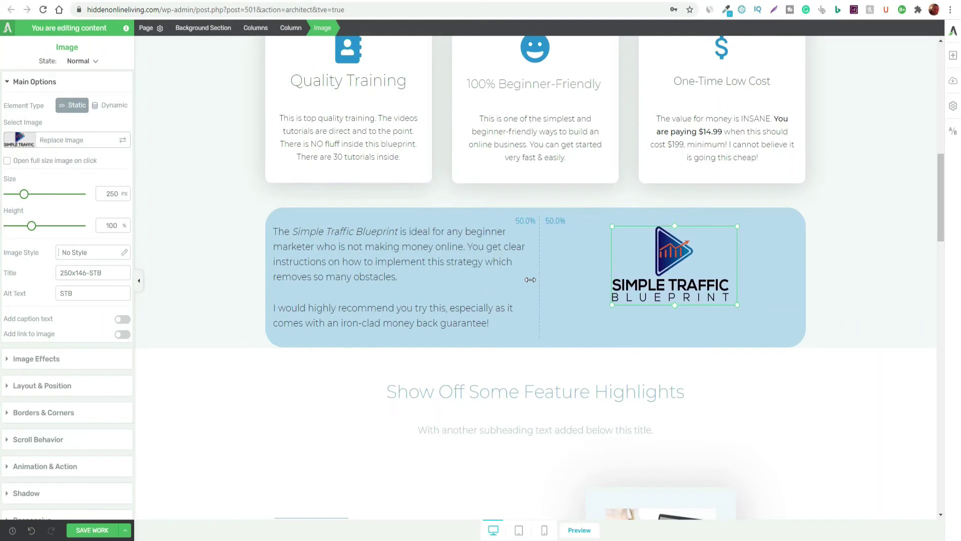
left_click(404, 277)
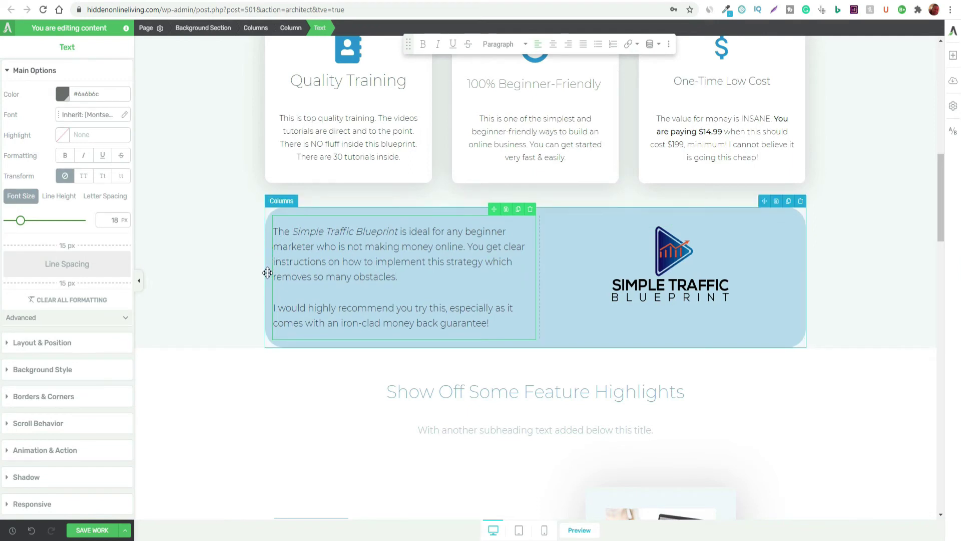
left_click(9, 342)
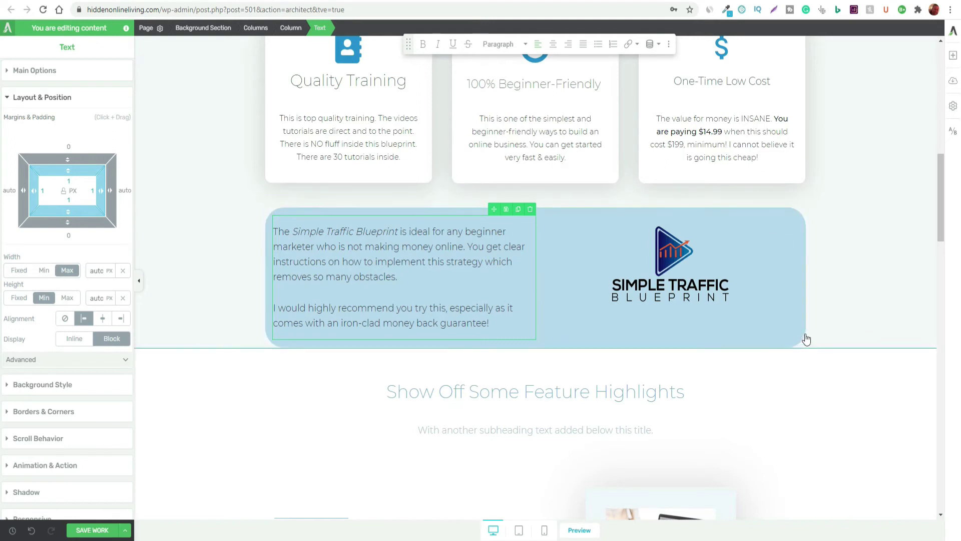
Review the blue columns block's border, individual corner and background settings, and save the page.
left_click(579, 210)
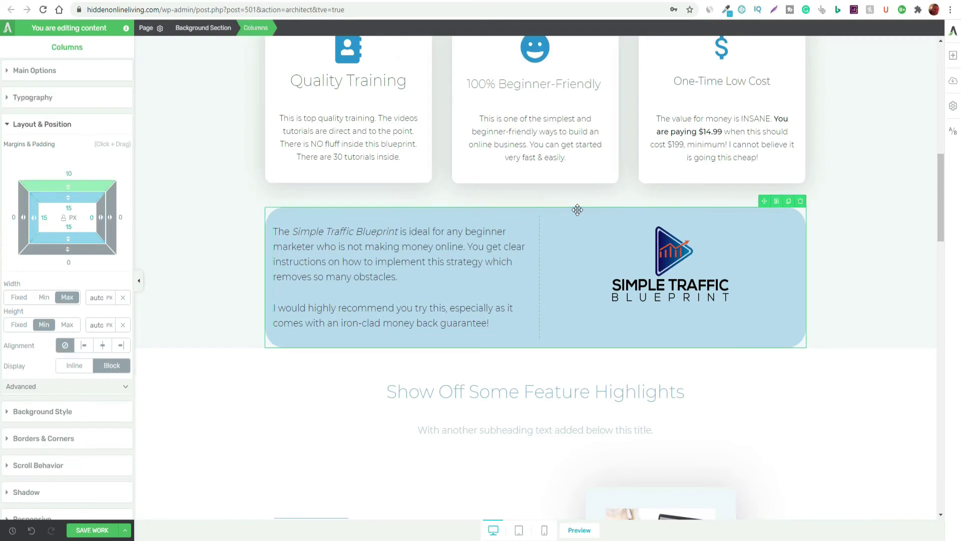
left_click(8, 439)
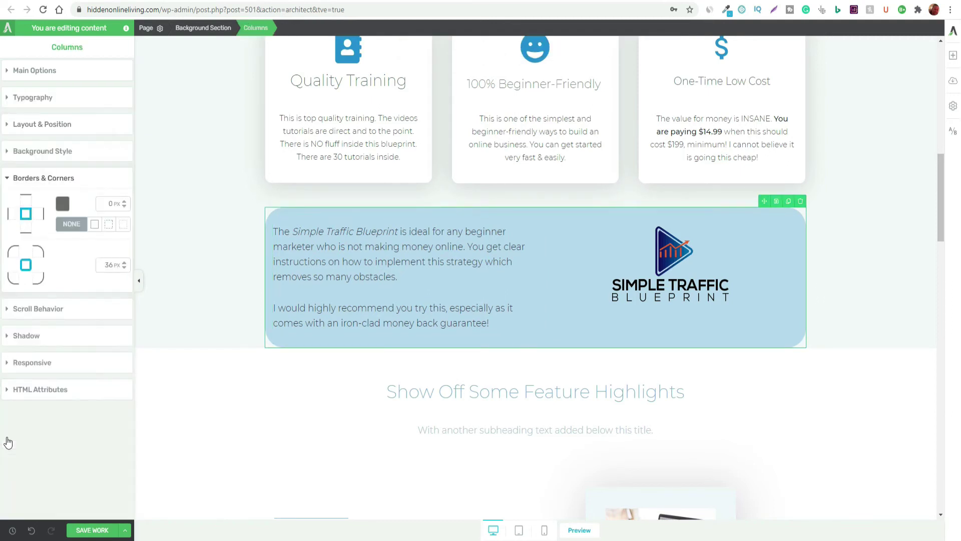
left_click(26, 267)
left_click(37, 279)
left_click(14, 255)
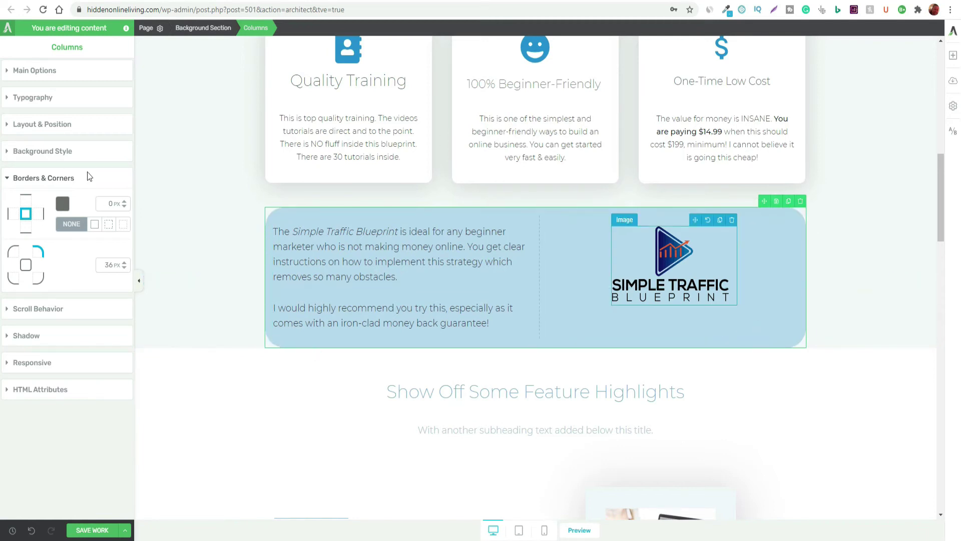
left_click(18, 151)
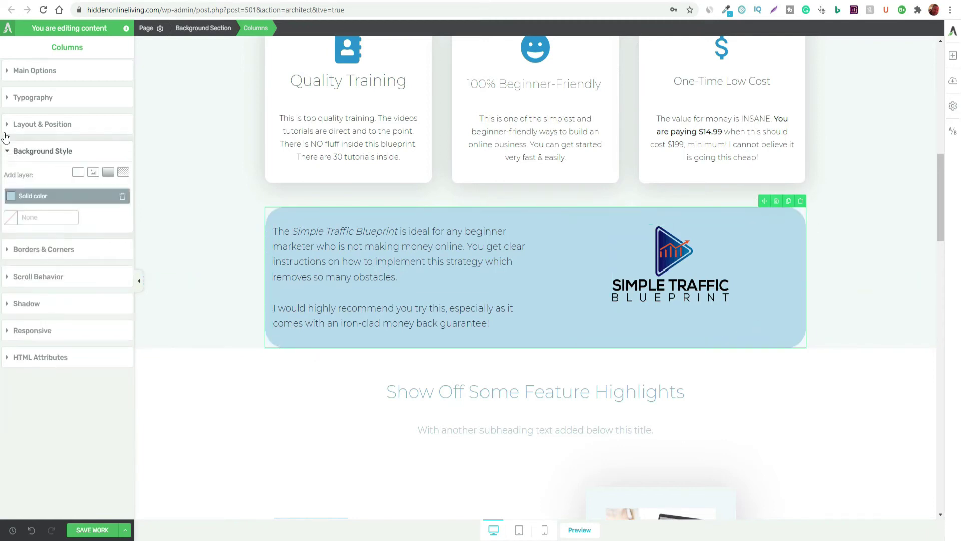
left_click(7, 250)
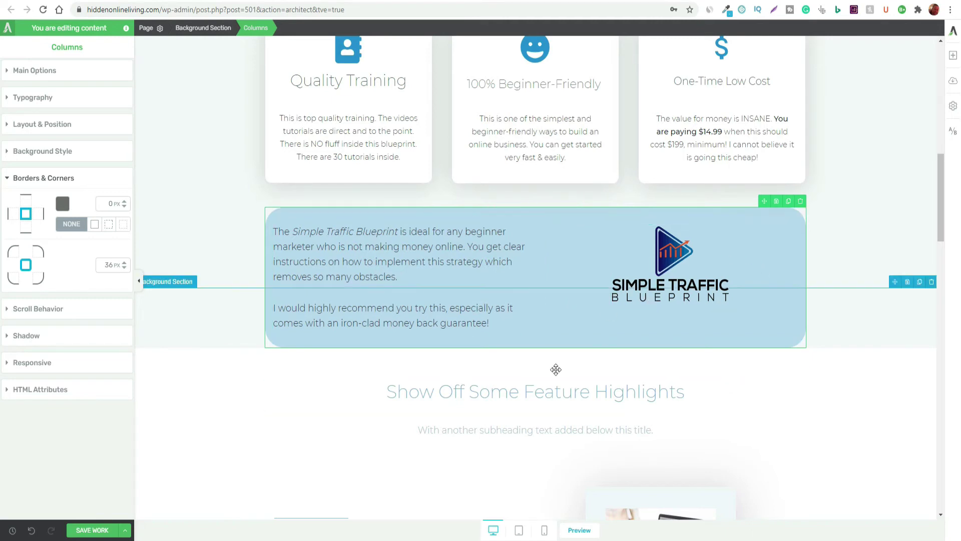
left_click(92, 529)
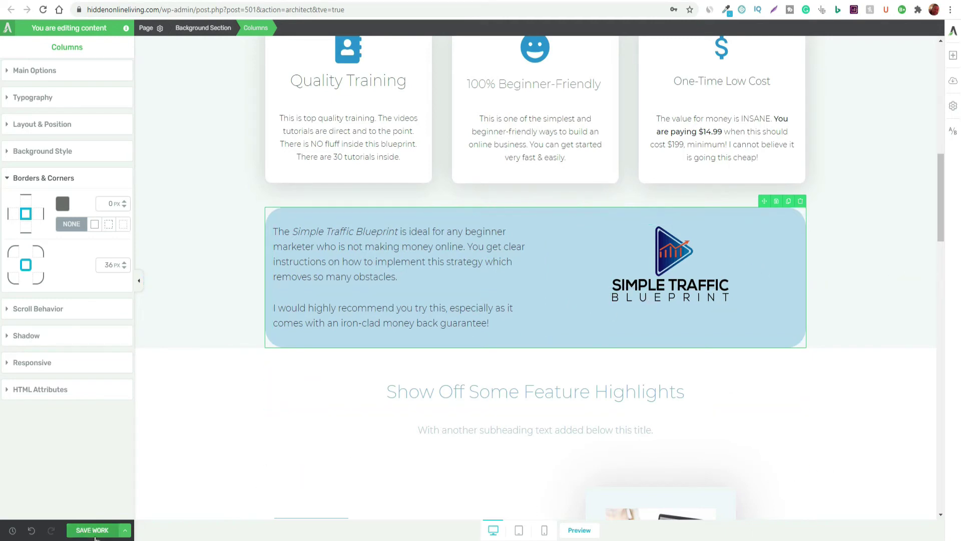
Look over the customized feature highlights, the Free Custom BONUS section, the final call to action box and the footer.
scroll(893, 396, "down", 3)
scroll(894, 396, "down", 2)
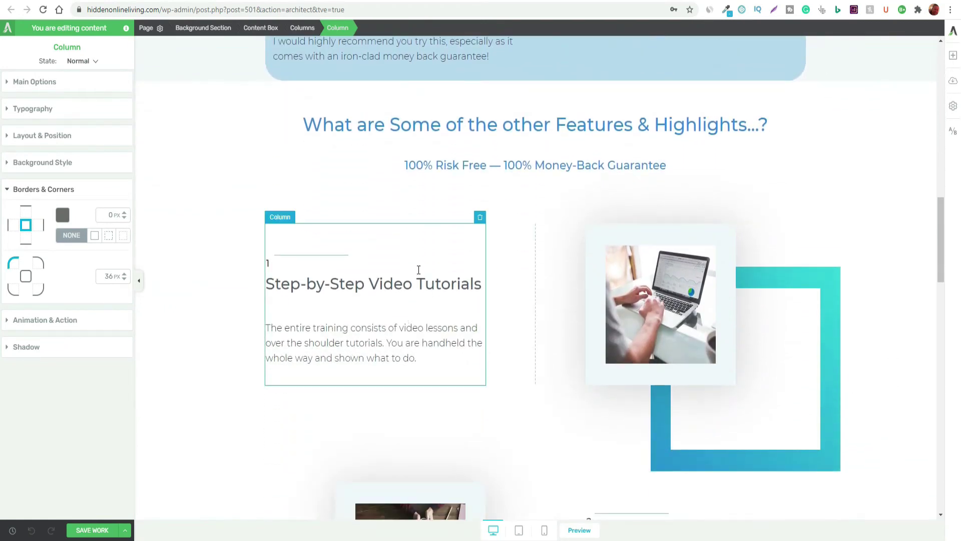
scroll(485, 365, "down", 10)
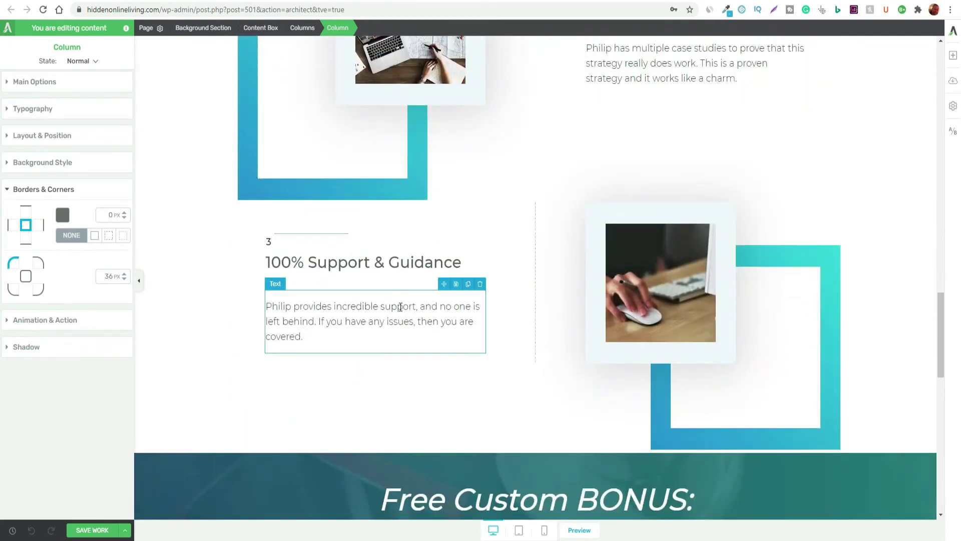
scroll(401, 307, "down", 6)
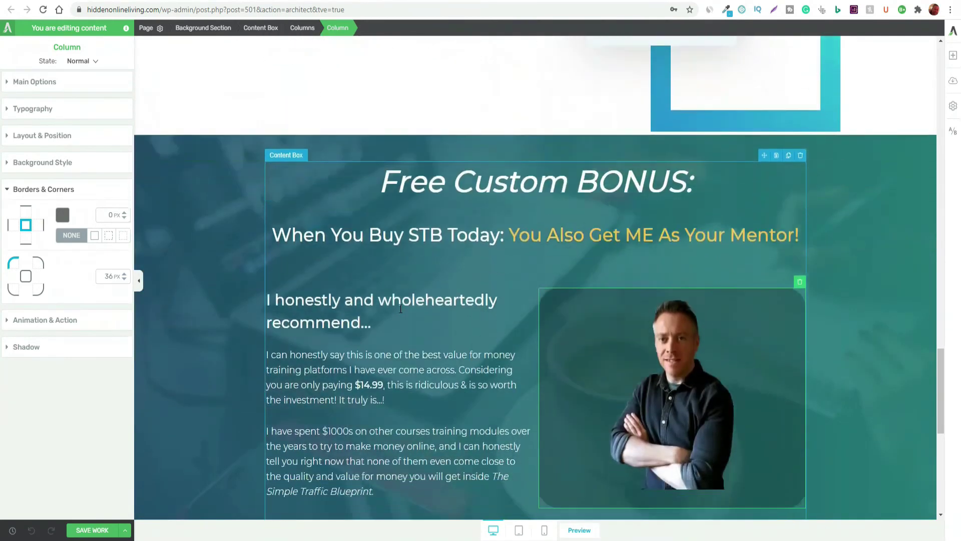
scroll(400, 308, "down", 9)
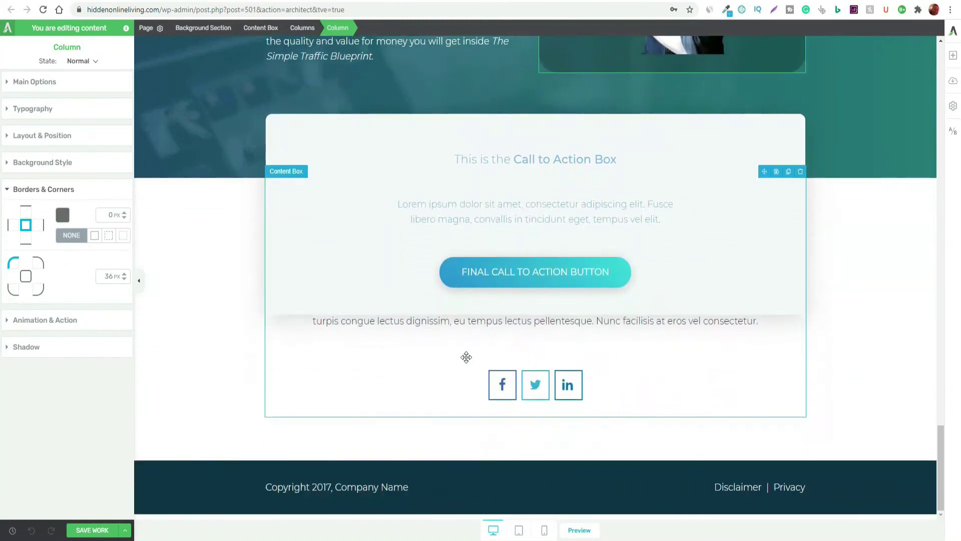
scroll(484, 344, "up", 7)
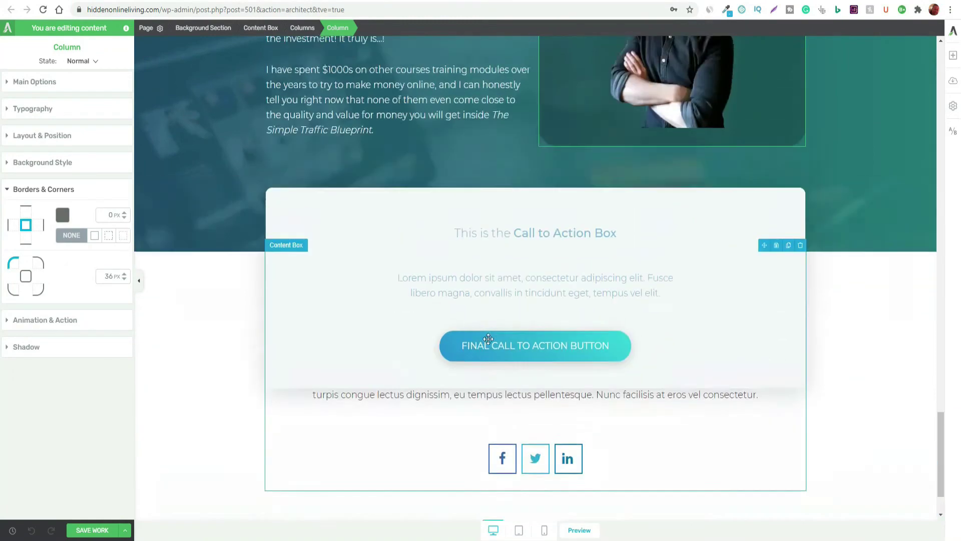
scroll(484, 344, "down", 7)
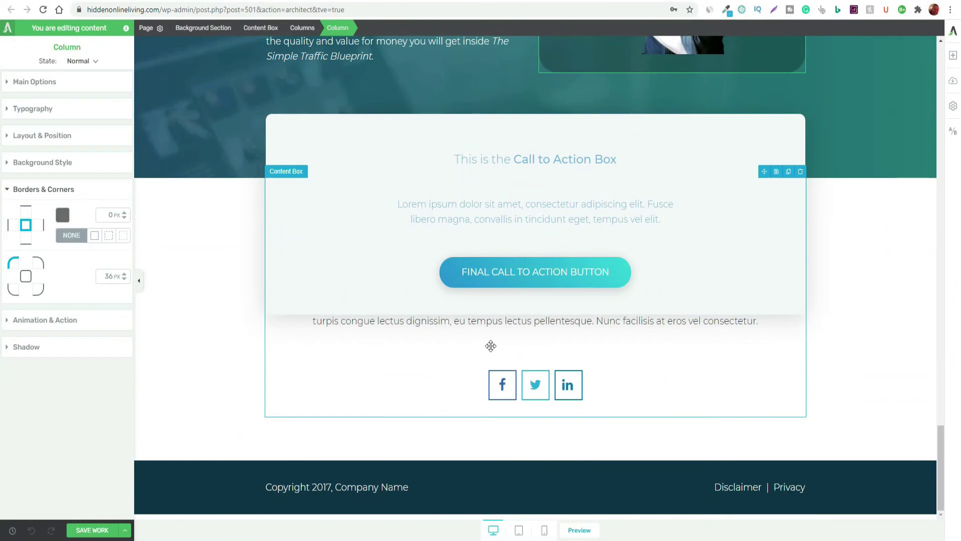
Look over the Free Custom BONUS section, the call to action box, the social share icons and the footer.
scroll(497, 344, "up", 7)
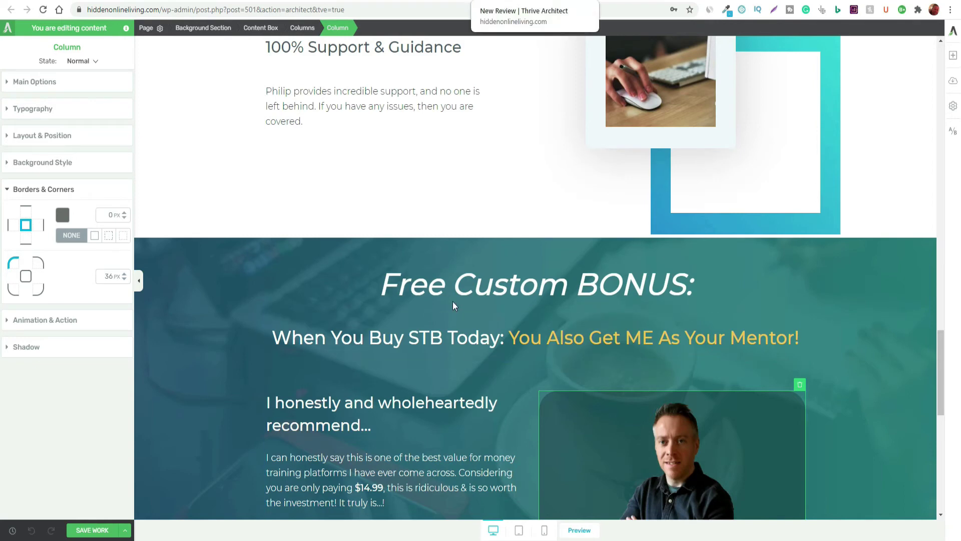
scroll(445, 411, "down", 3)
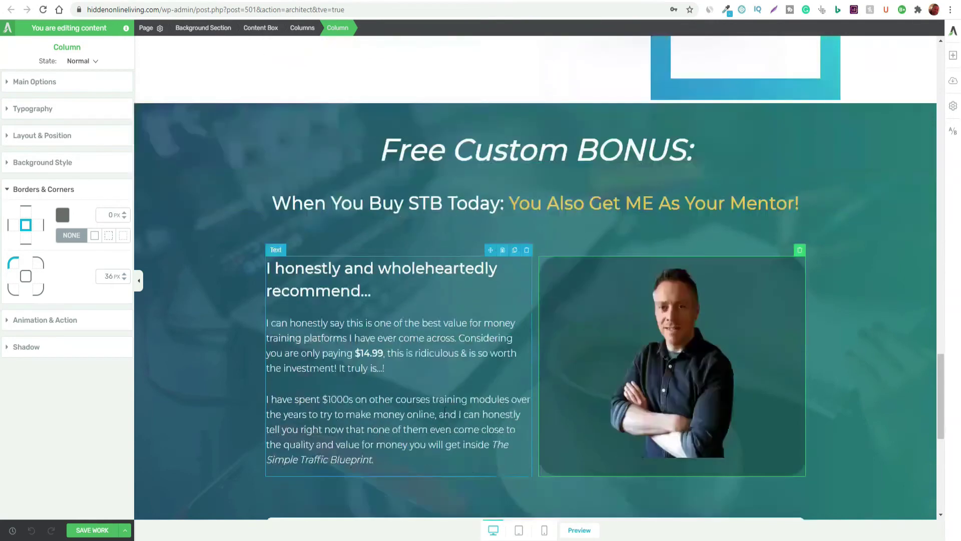
scroll(445, 412, "down", 2)
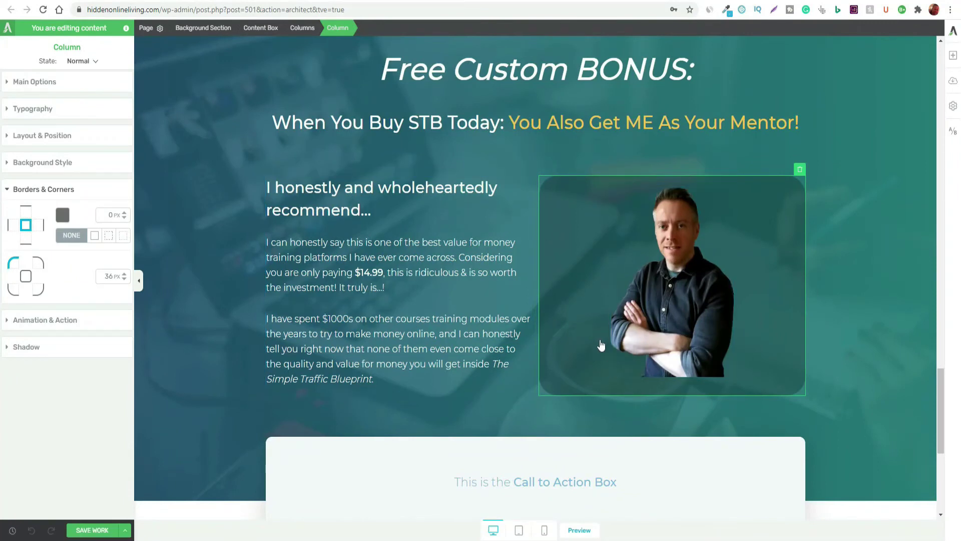
scroll(601, 345, "down", 3)
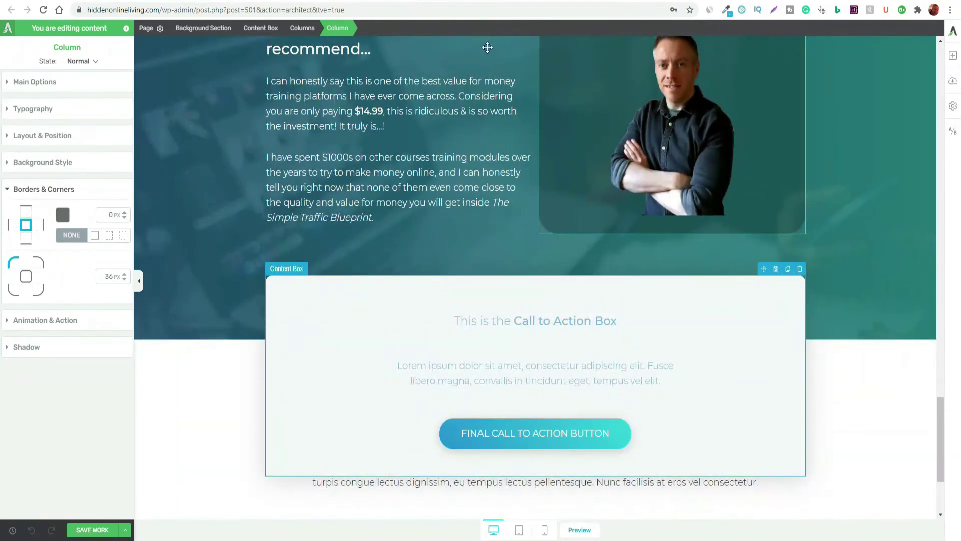
scroll(433, 271, "down", 3)
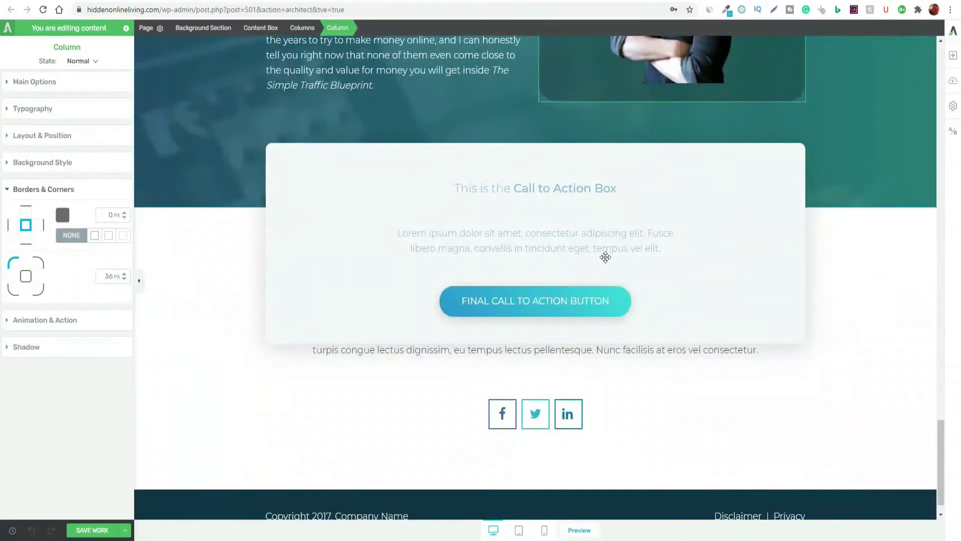
scroll(551, 325, "down", 1)
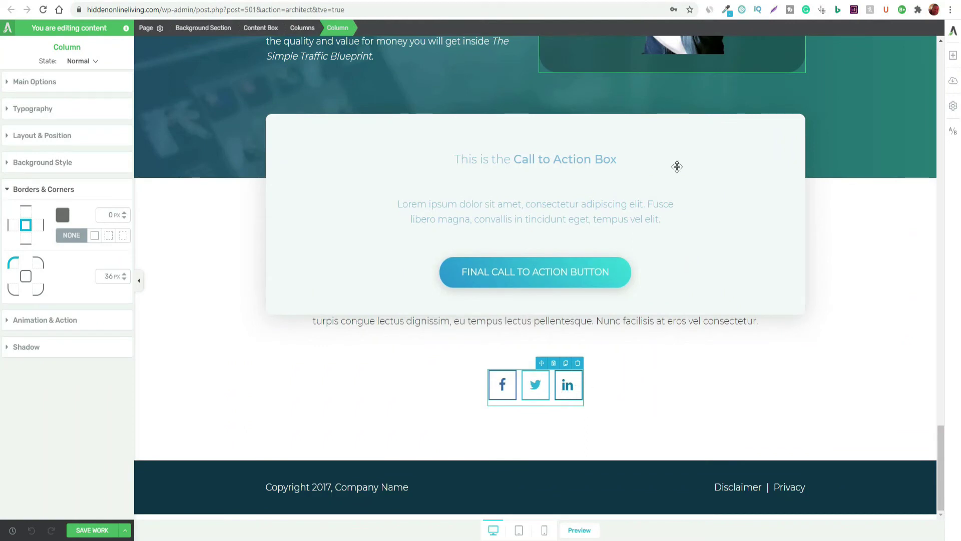
View the Twitter and LinkedIn profile pages that relate to the social icons, and return to the landing page editor.
left_click(796, 0)
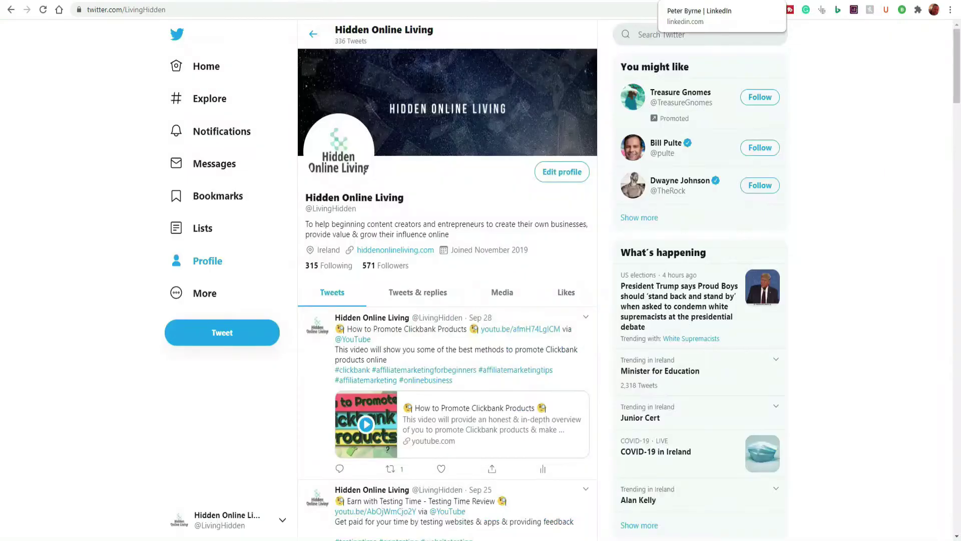
left_click(720, 1)
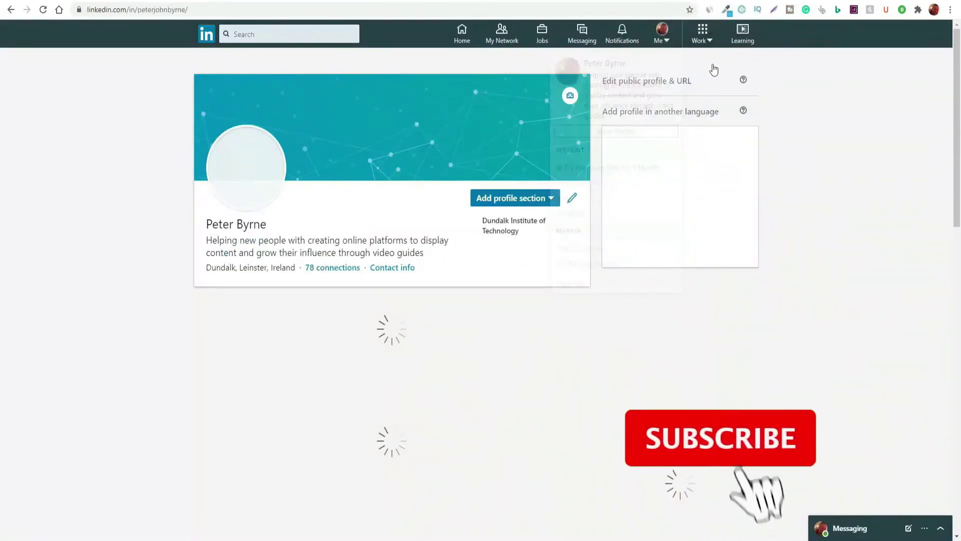
left_click(444, 1)
scroll(699, 390, "up", 1)
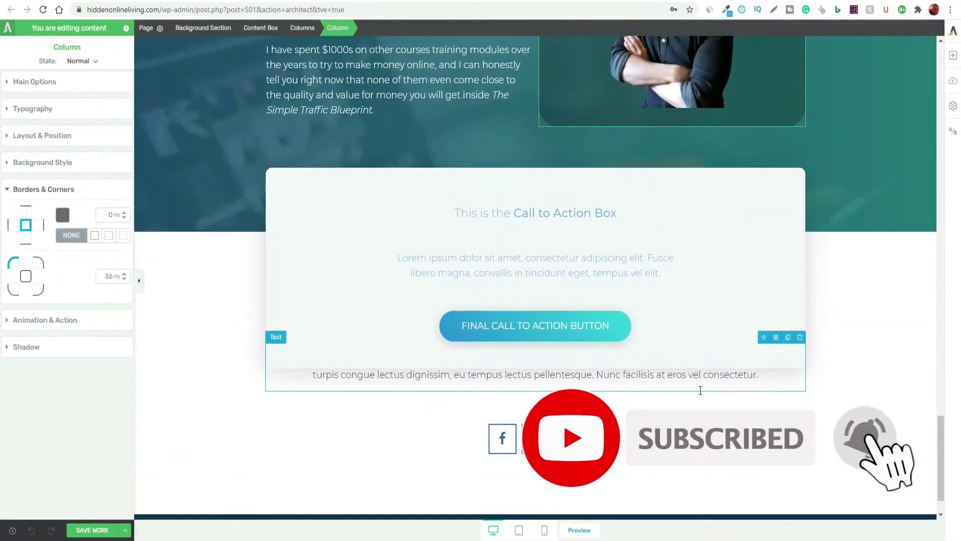
scroll(676, 381, "up", 6)
scroll(599, 361, "down", 7)
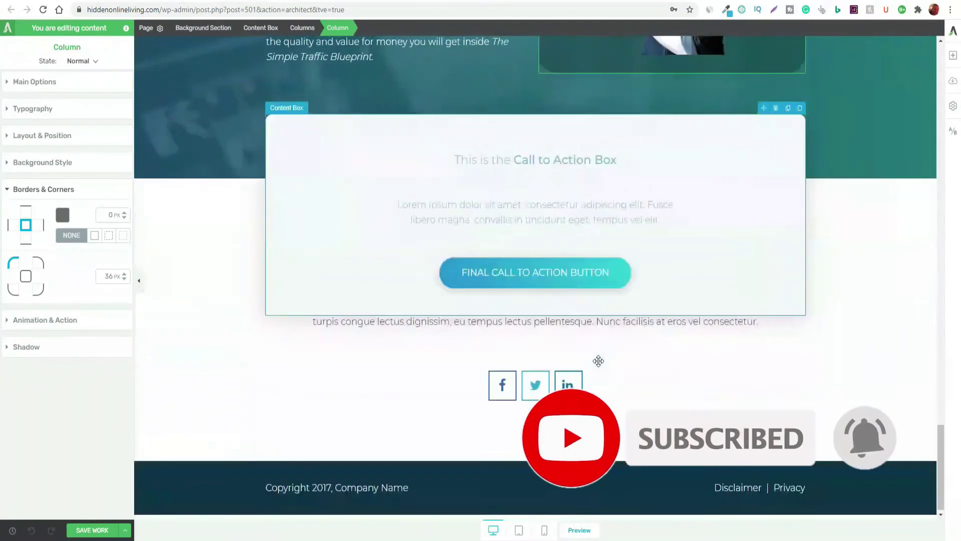
Delete the final call to action button, the heading and the placeholder paragraph from the call to action box near the page end.
scroll(586, 251, "up", 15)
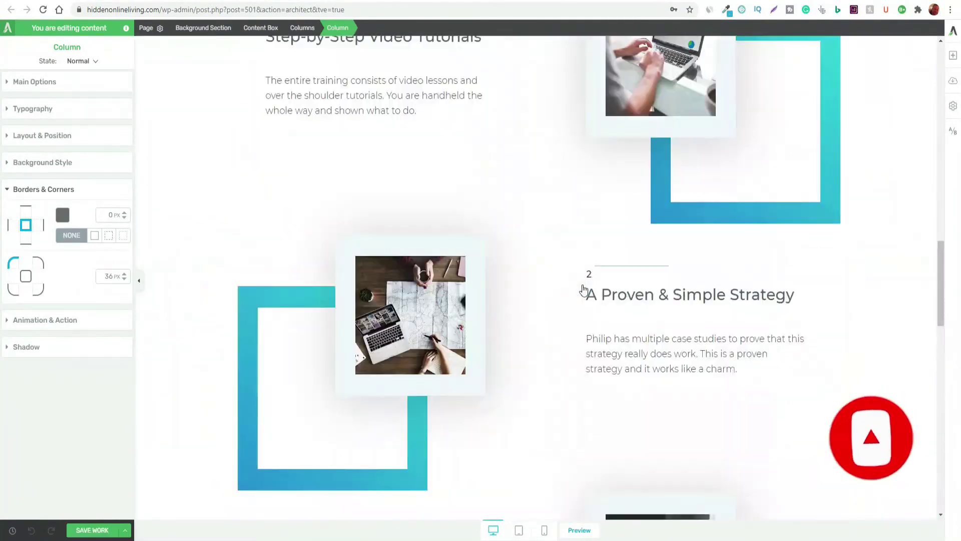
scroll(584, 290, "up", 15)
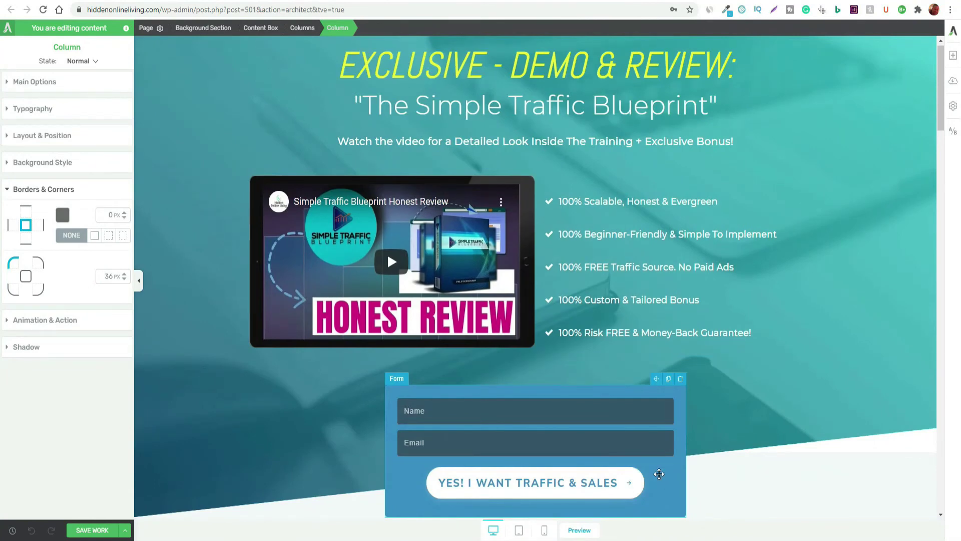
left_click(658, 474)
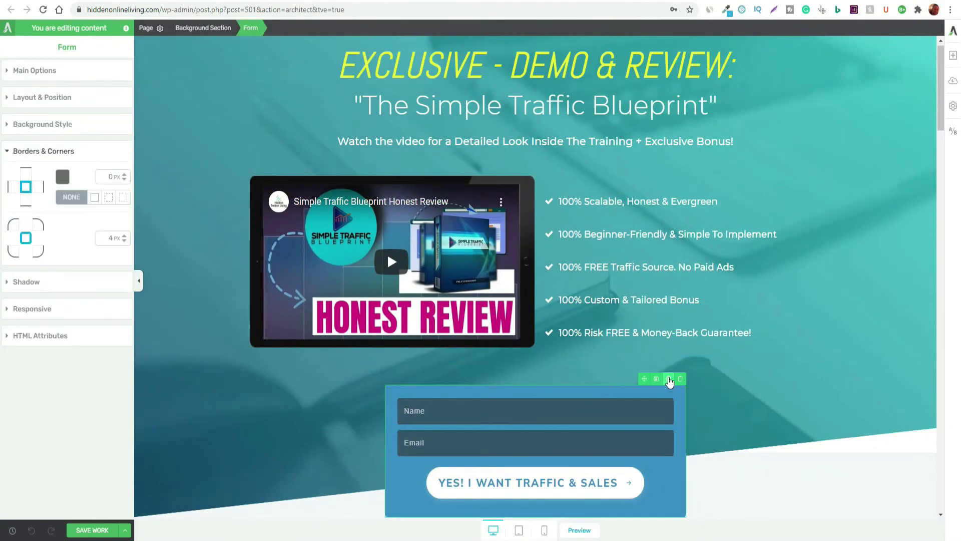
scroll(666, 450, "down", 10)
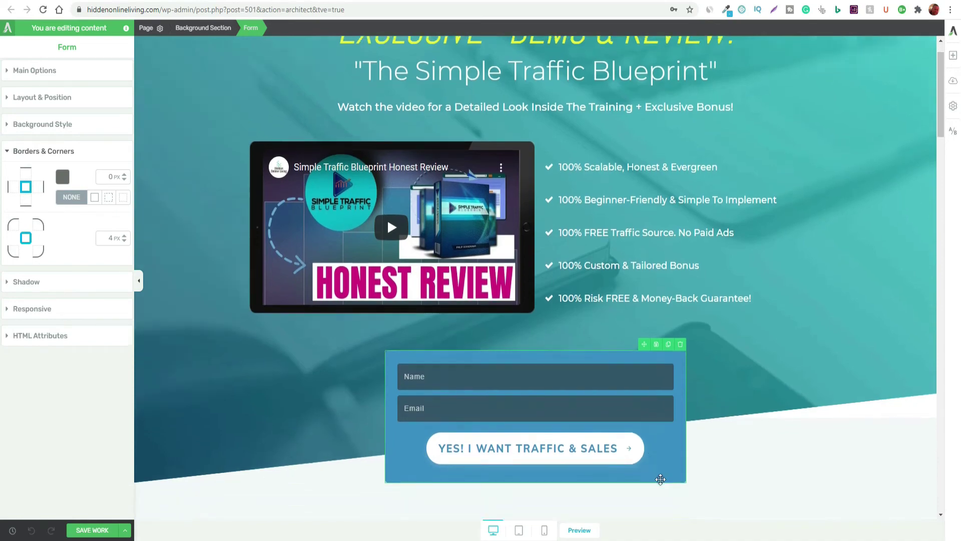
scroll(675, 454, "down", 15)
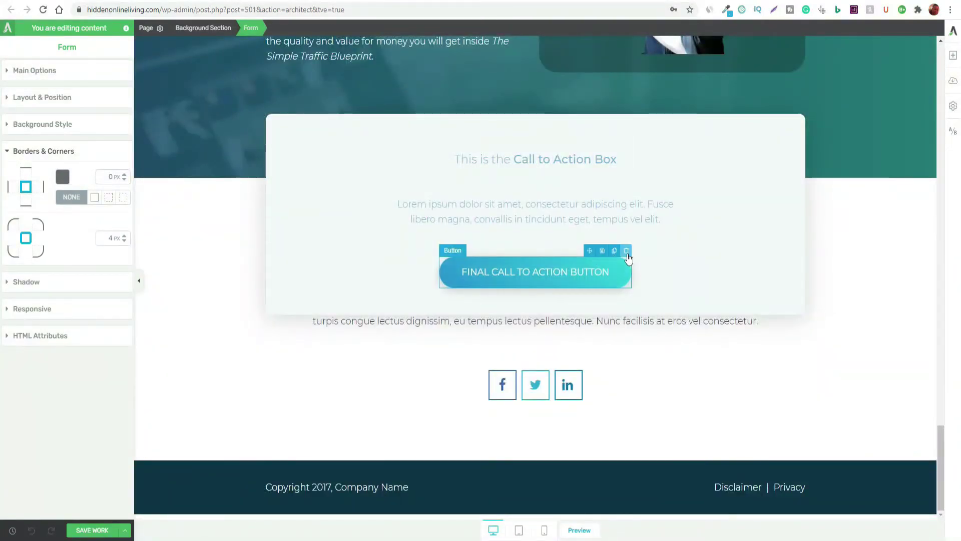
left_click(626, 250)
left_click(785, 187)
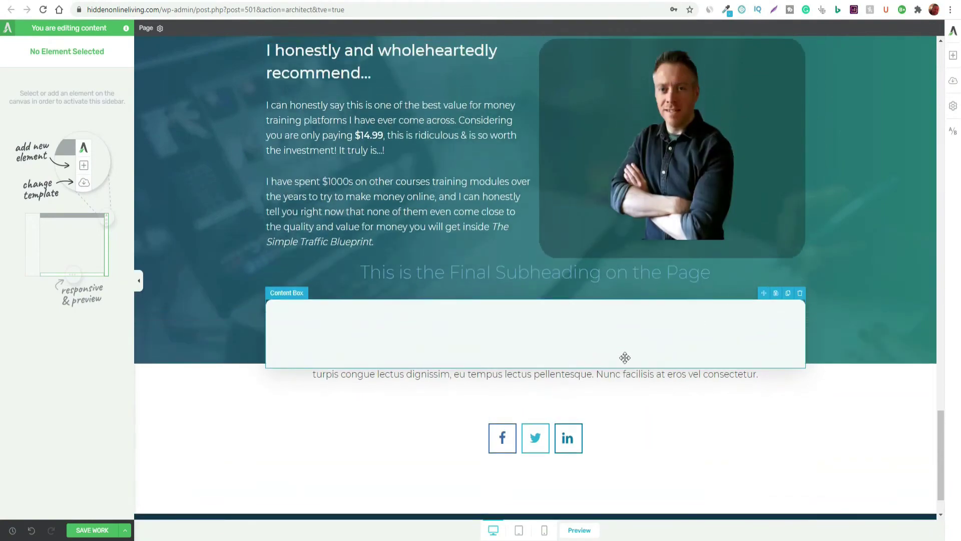
Review the main options of the opt-in form below the review video and duplicate the form.
scroll(673, 349, "up", 10)
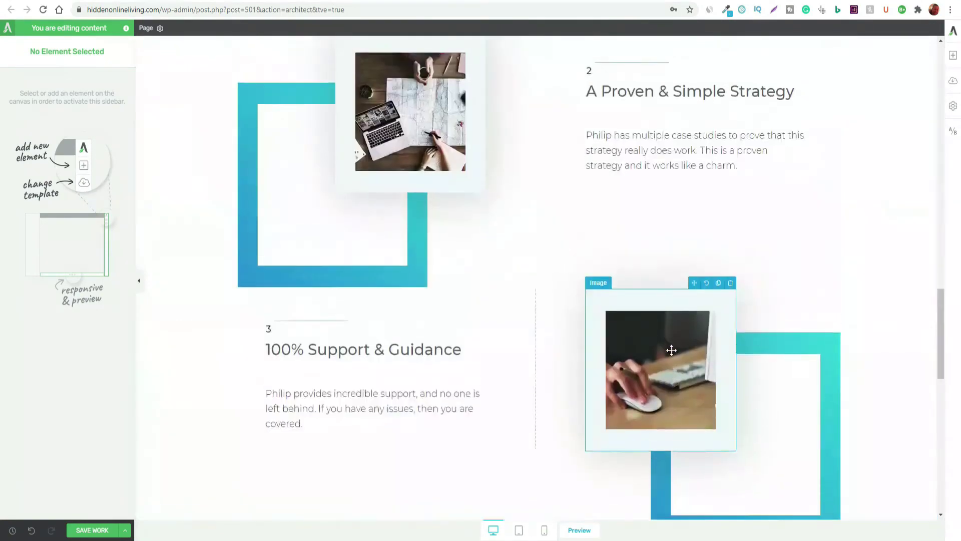
scroll(672, 350, "up", 15)
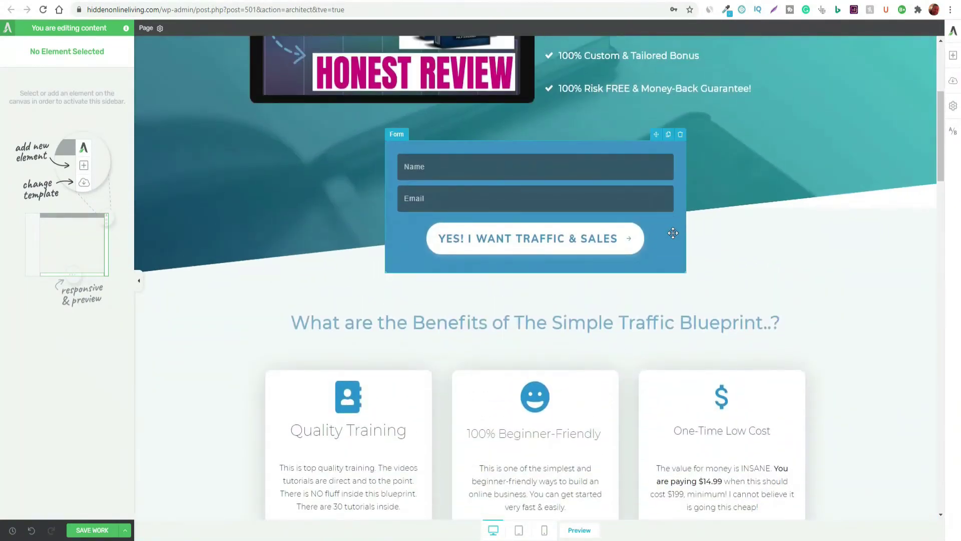
left_click(670, 250)
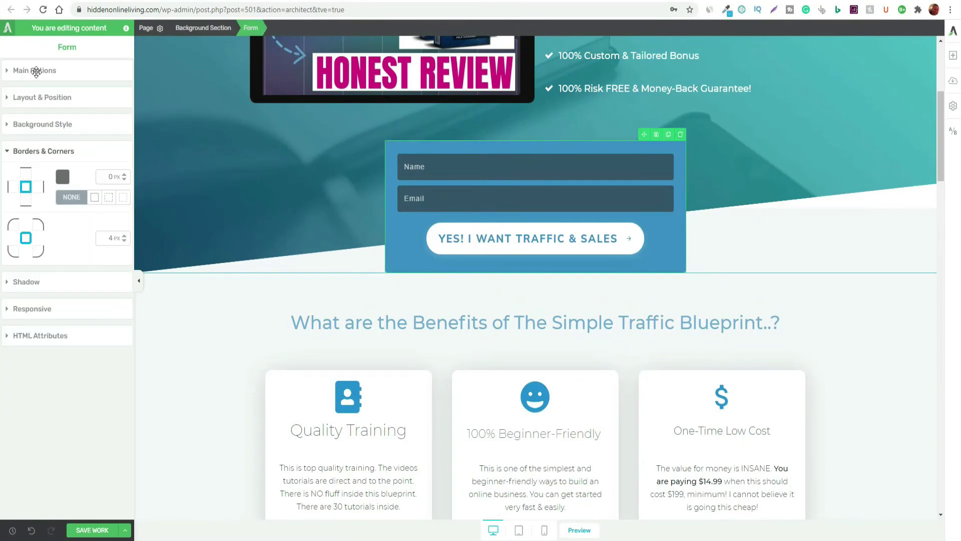
left_click(15, 72)
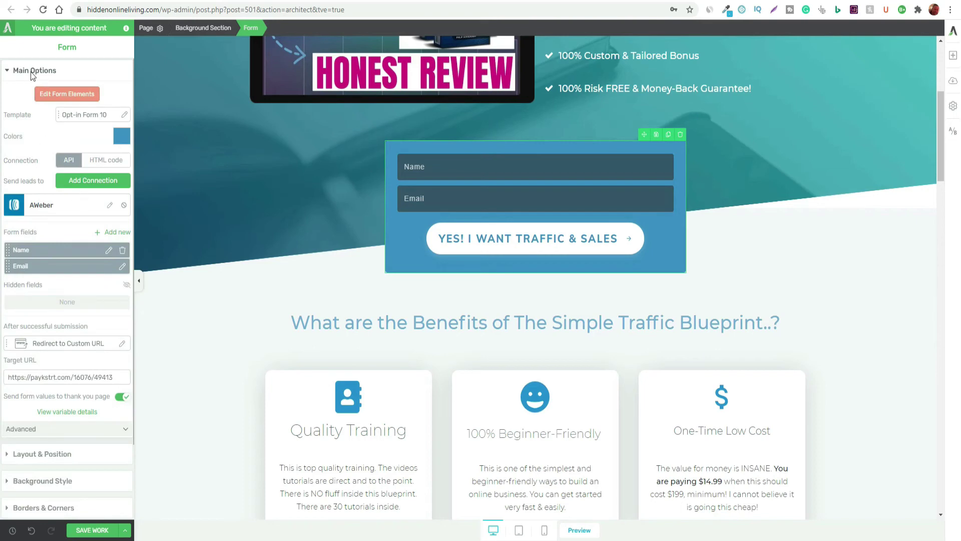
left_click(7, 73)
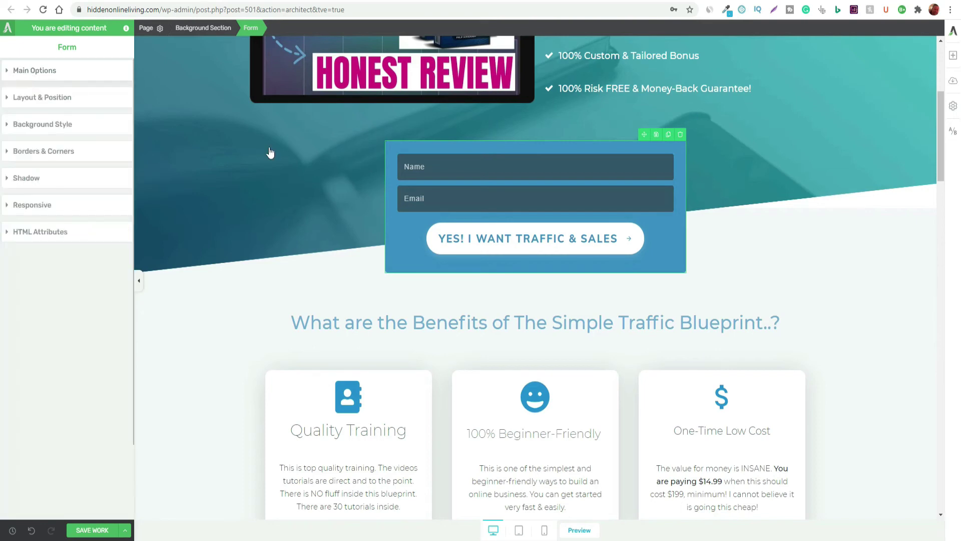
left_click(668, 135)
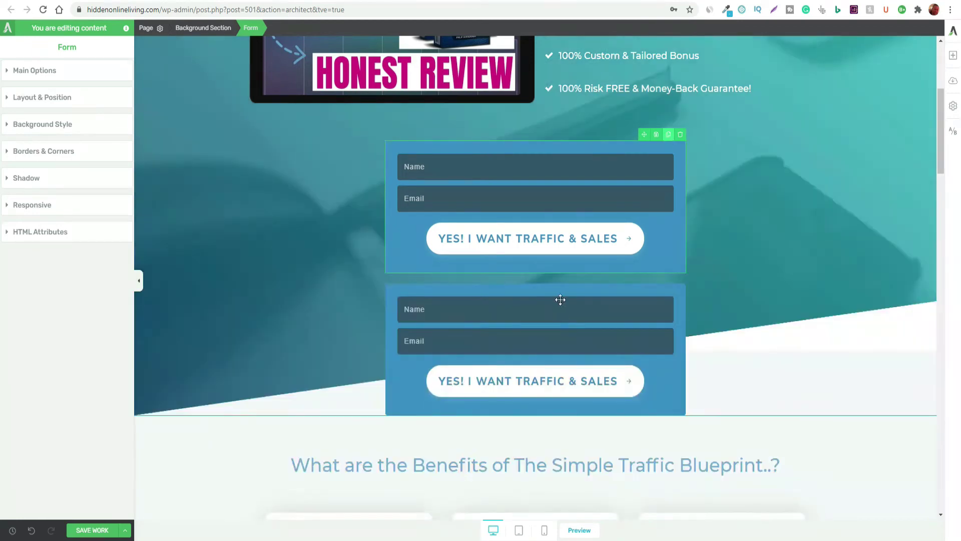
Move the duplicated opt-in form into the emptied call to action box below the bonus section.
left_click(619, 292)
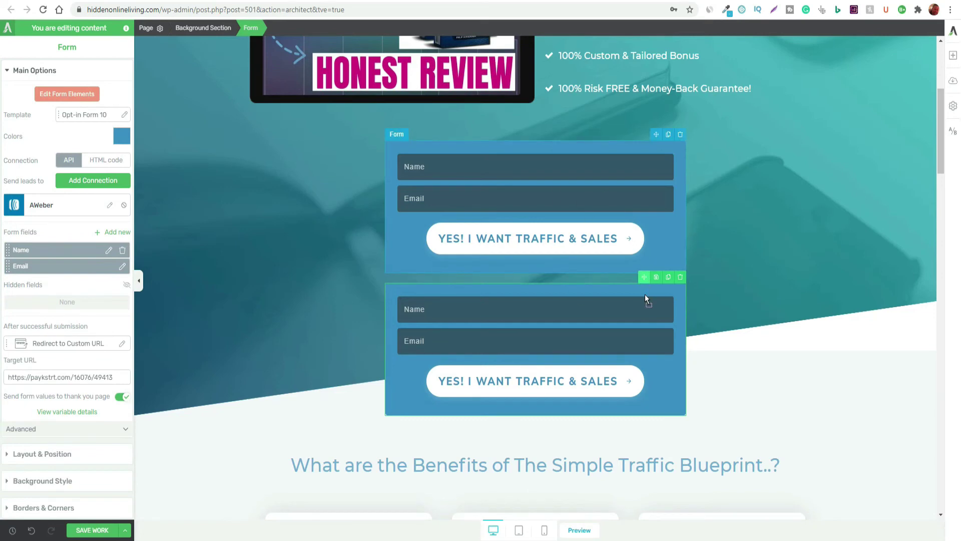
left_click_drag(645, 296, 641, 439)
left_click_drag(642, 482, 629, 308)
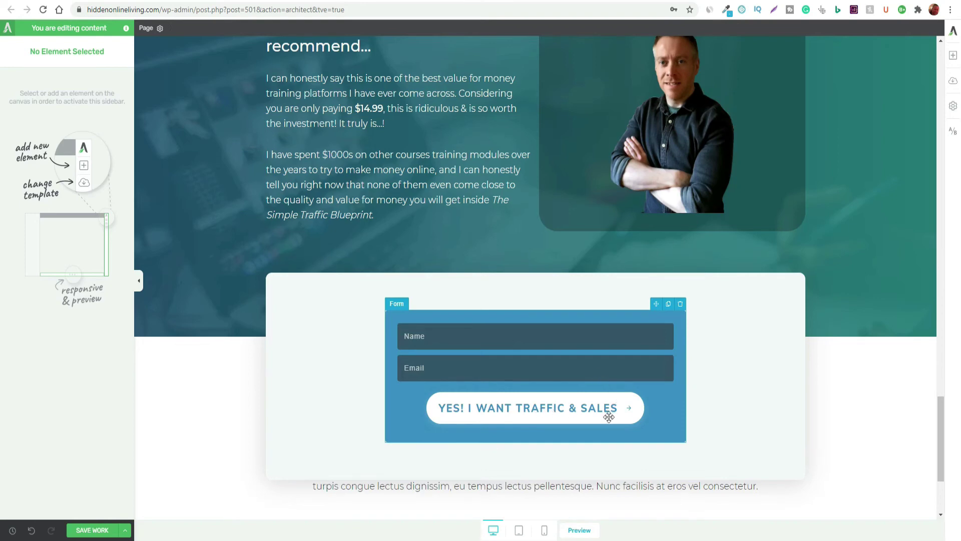
left_click(524, 317)
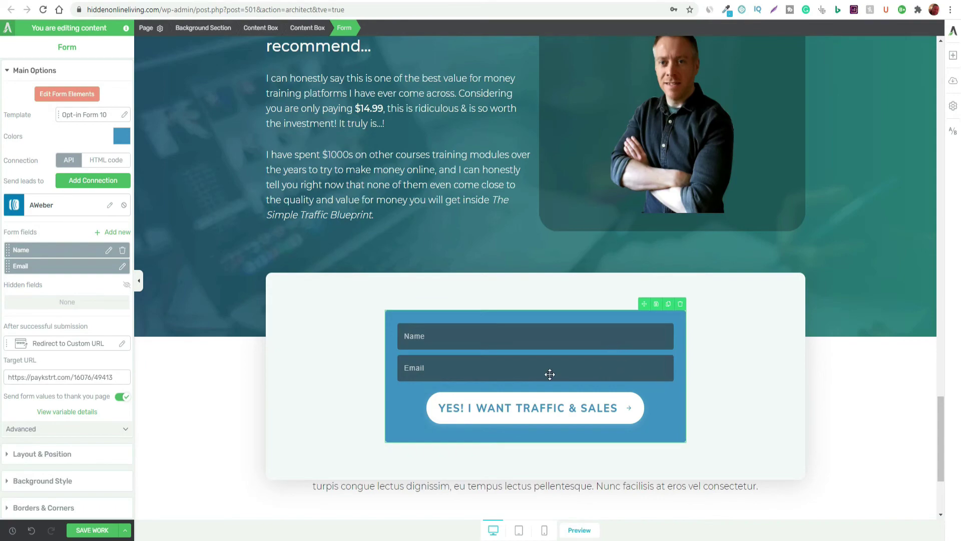
Compare the opt-in form above the benefit cards with its copy in the call to action box.
scroll(549, 374, "up", 5)
scroll(550, 375, "down", 15)
scroll(549, 373, "up", 10)
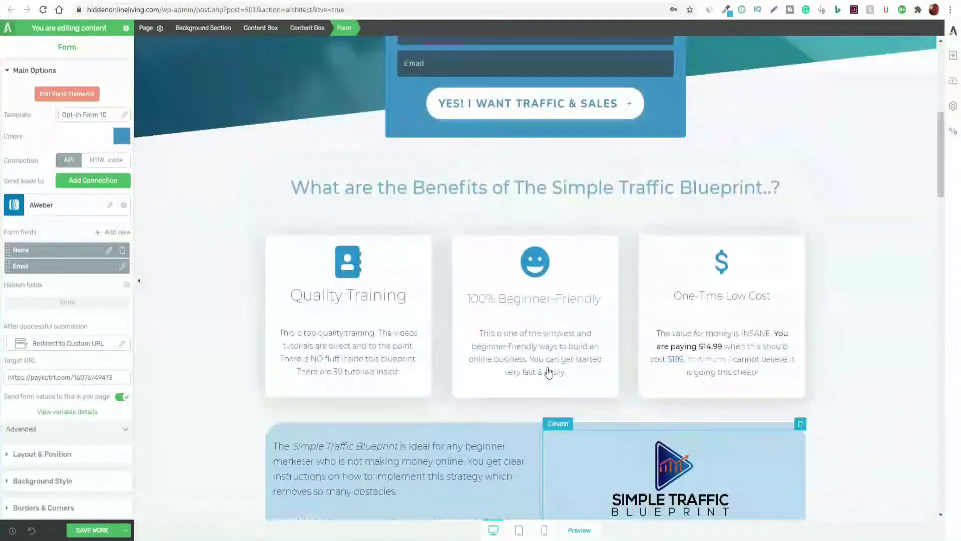
scroll(549, 373, "up", 5)
scroll(618, 371, "down", 6)
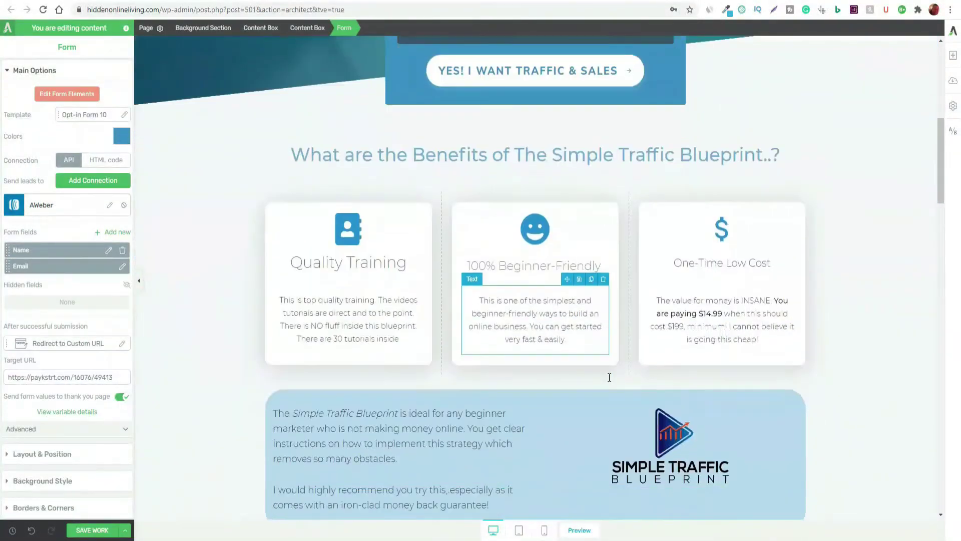
scroll(609, 377, "down", 20)
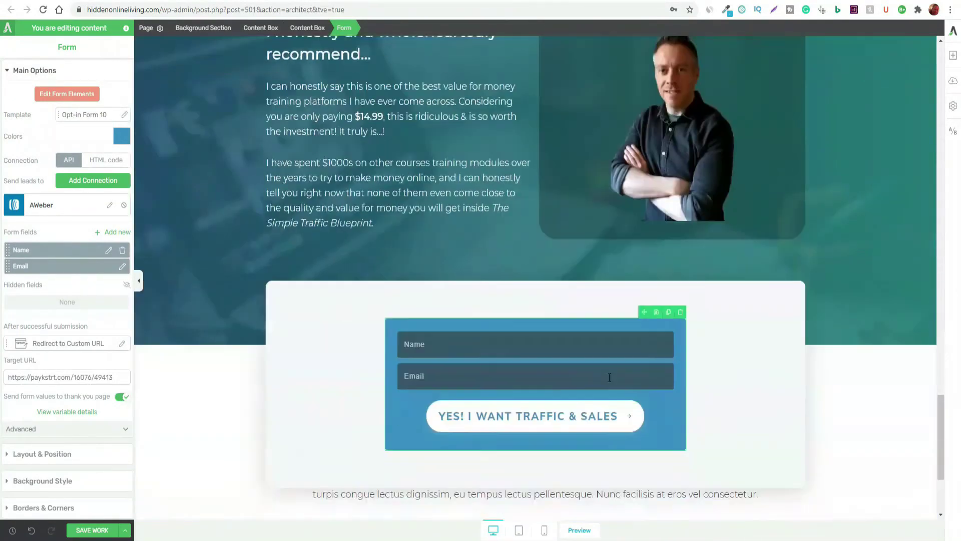
Review the bonus section, closing form, 100% Risk Free line and social share icons, and view the available page elements.
scroll(609, 377, "down", 4)
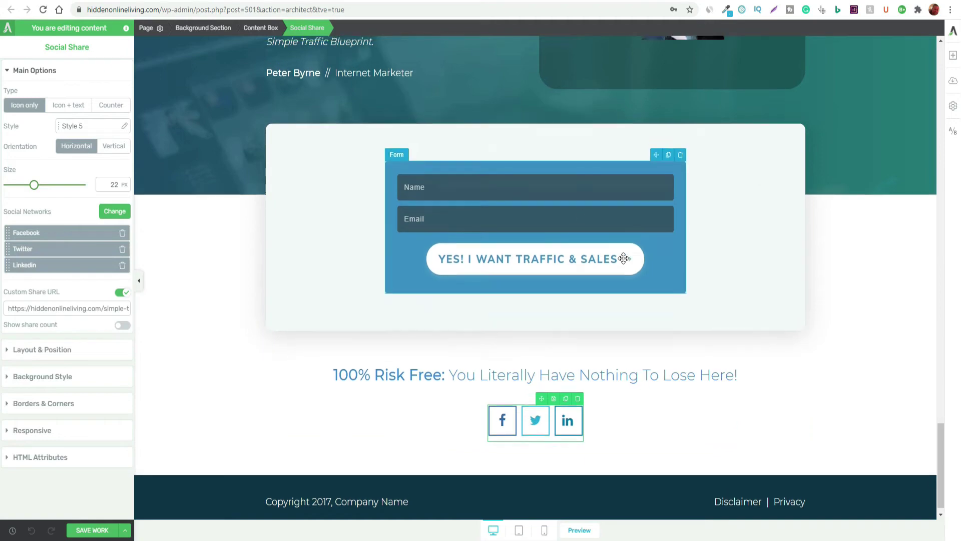
scroll(617, 254, "up", 5)
scroll(616, 255, "up", 8)
scroll(616, 253, "down", 12)
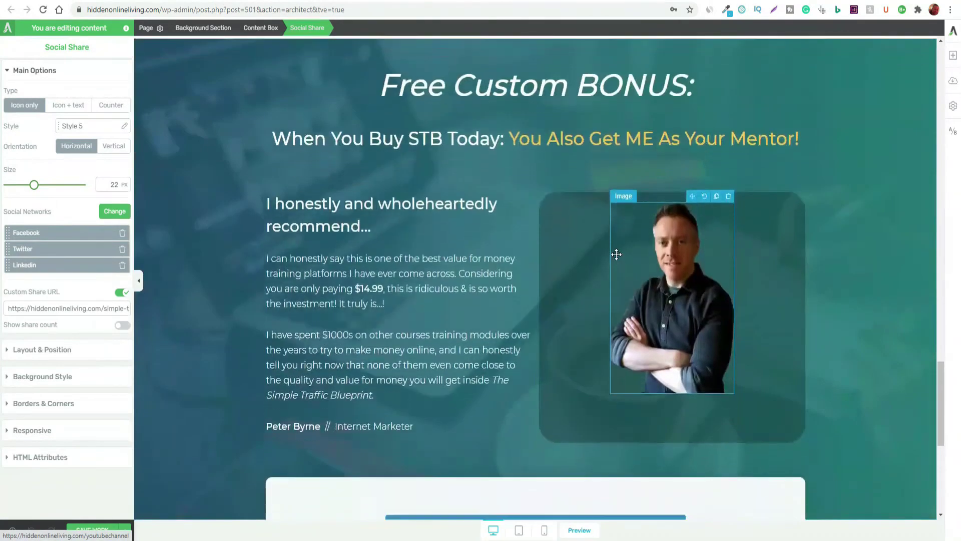
scroll(614, 253, "down", 3)
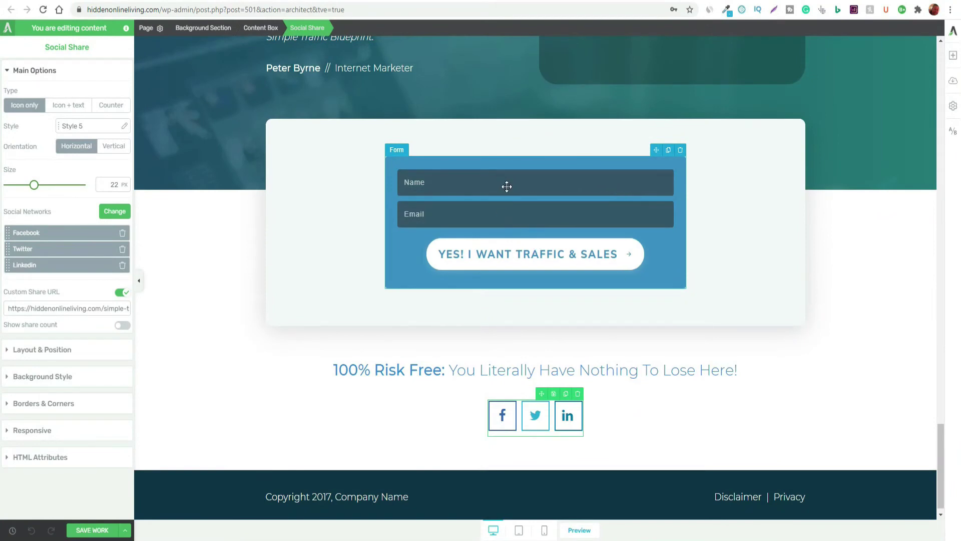
scroll(666, 381, "down", 1)
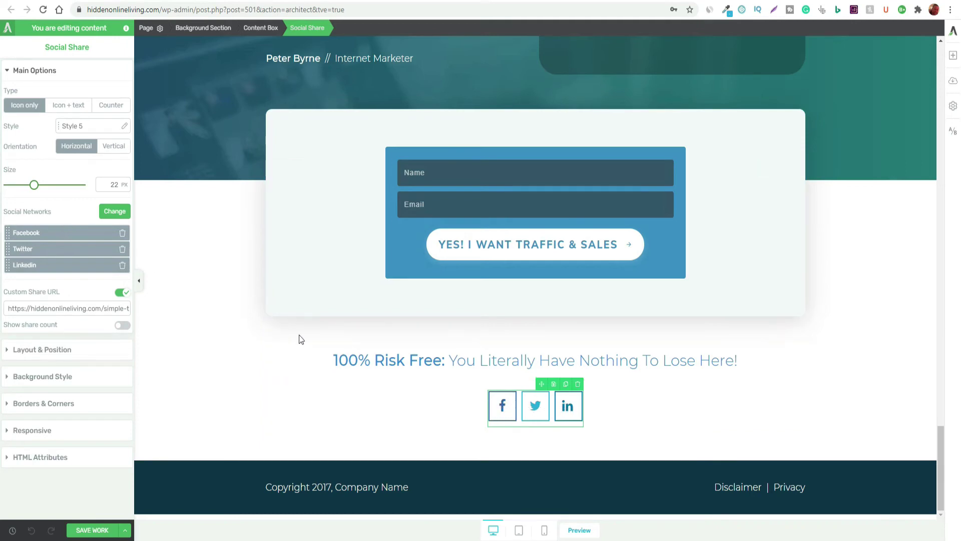
left_click(953, 56)
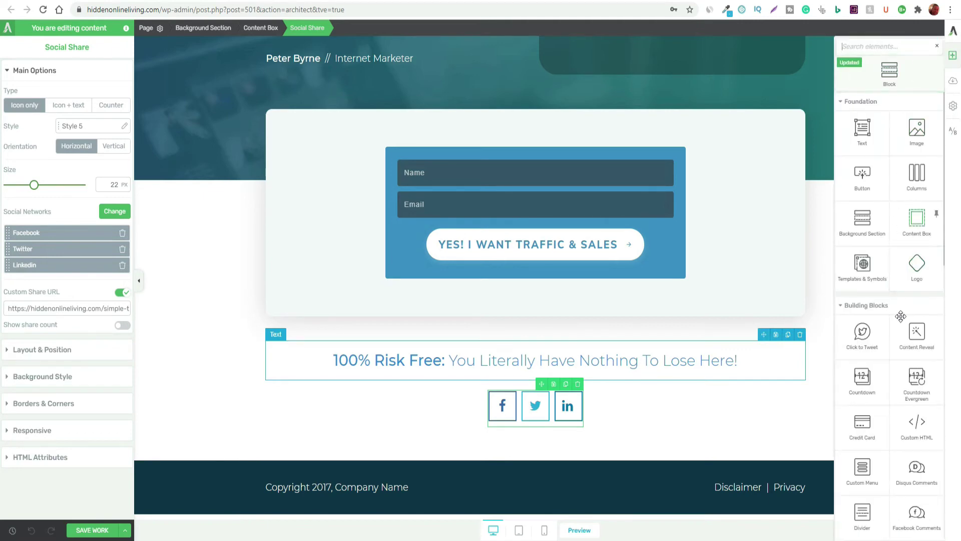
left_click(953, 56)
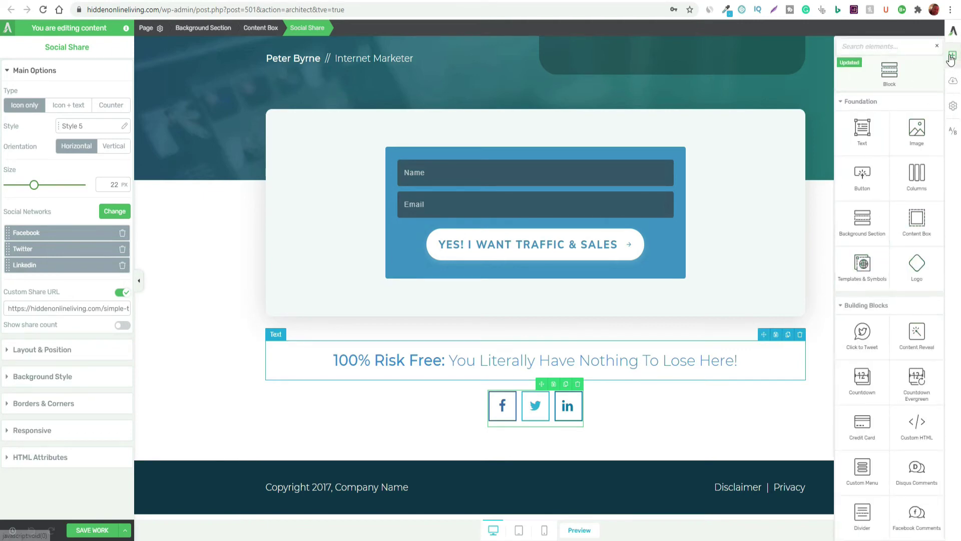
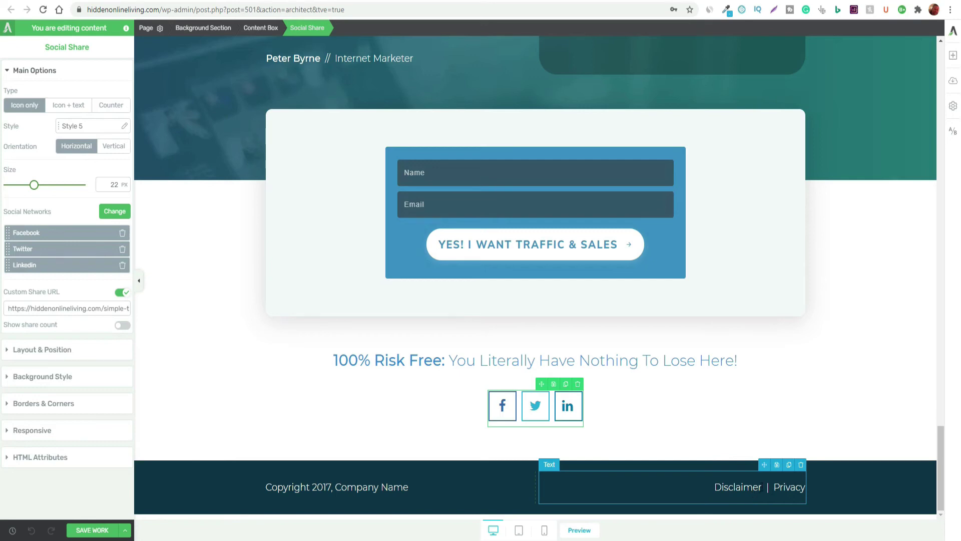
Replace the footer's Disclaimer and Privacy texts with the linked Income Disclaimer and Privacy Policy entries from the existing review page's footer.
left_click_drag(760, 485, 622, 101)
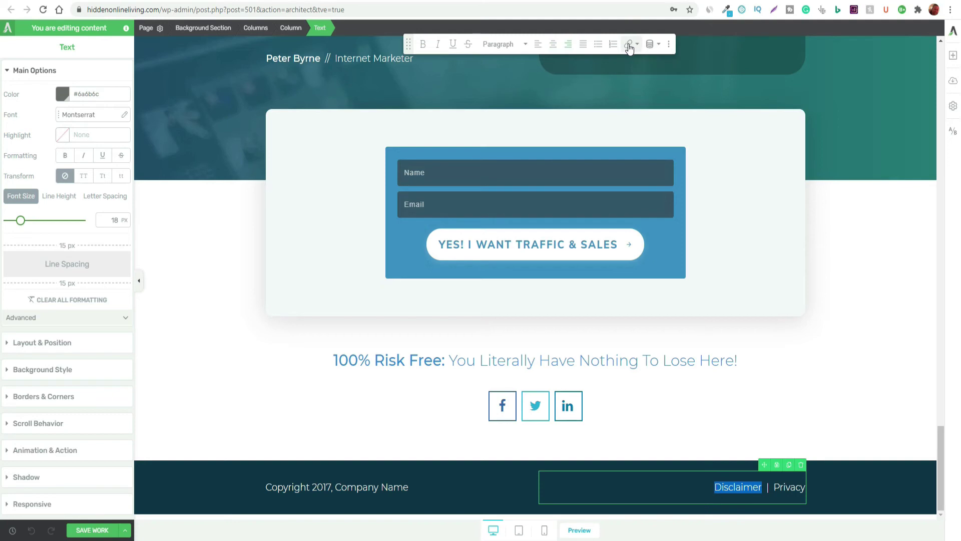
left_click(400, 1)
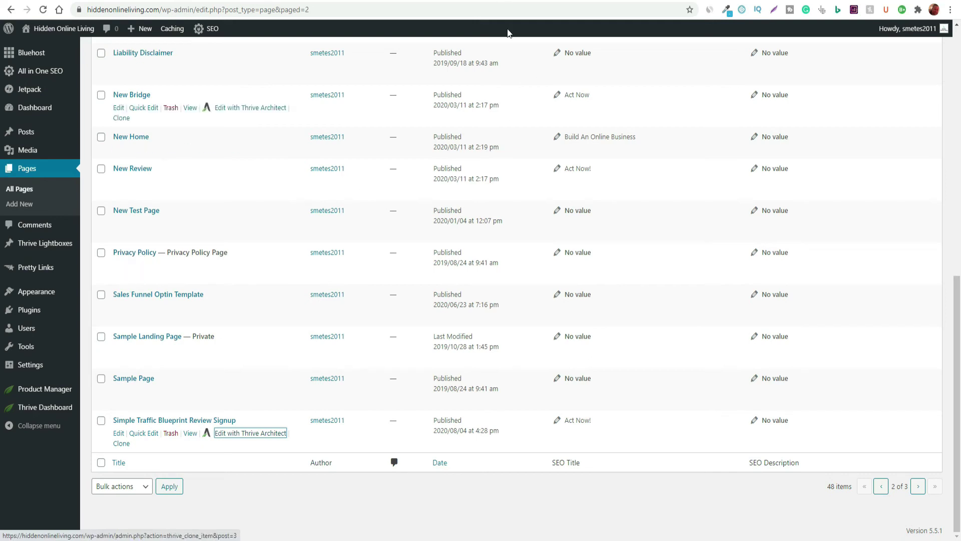
left_click(525, 1)
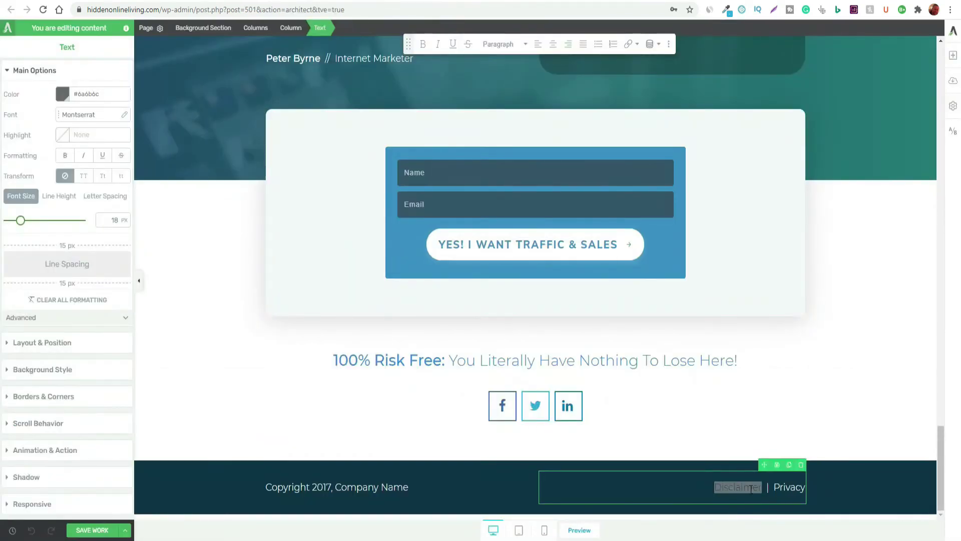
left_click(629, 44)
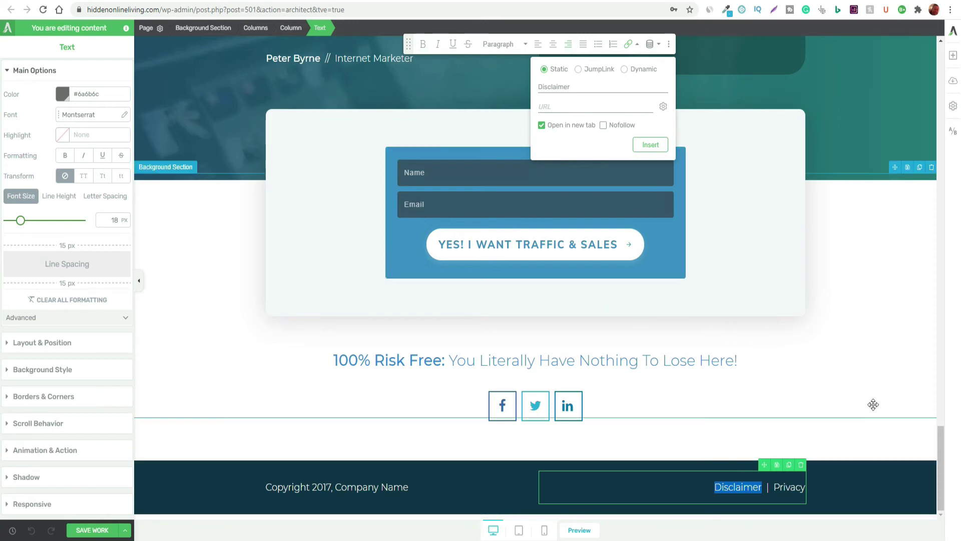
left_click(729, 440)
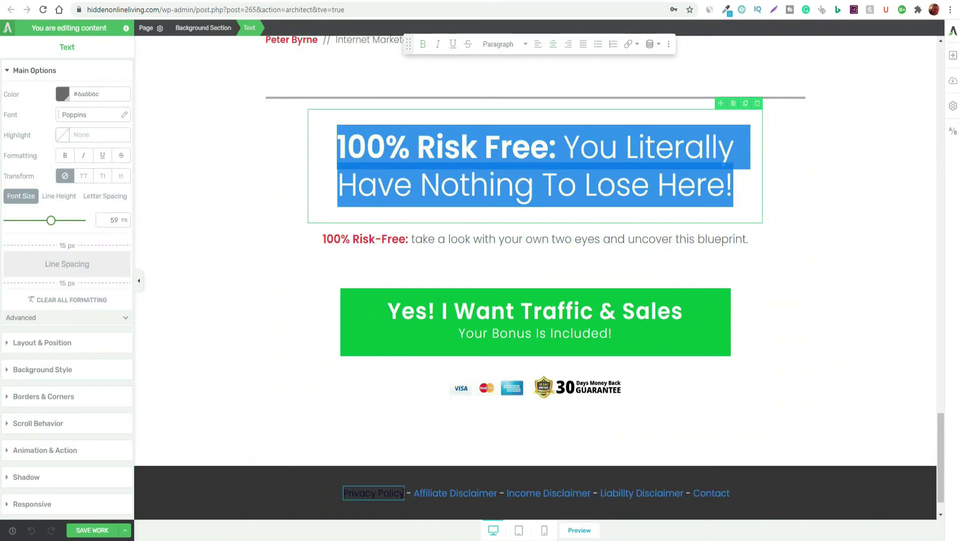
left_click(345, 493)
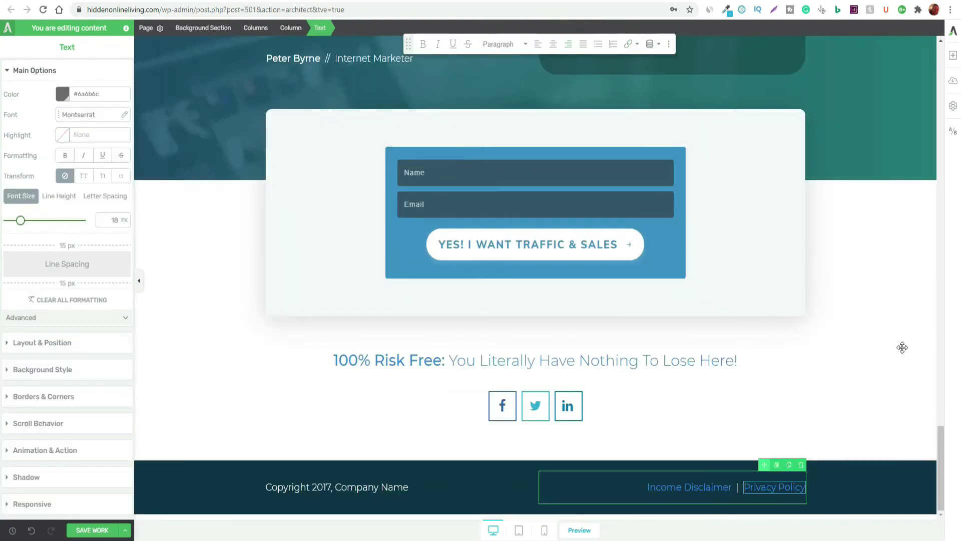
Change the footer copyright line to "Copyright 2020 Hidden Online Living".
left_click(394, 487)
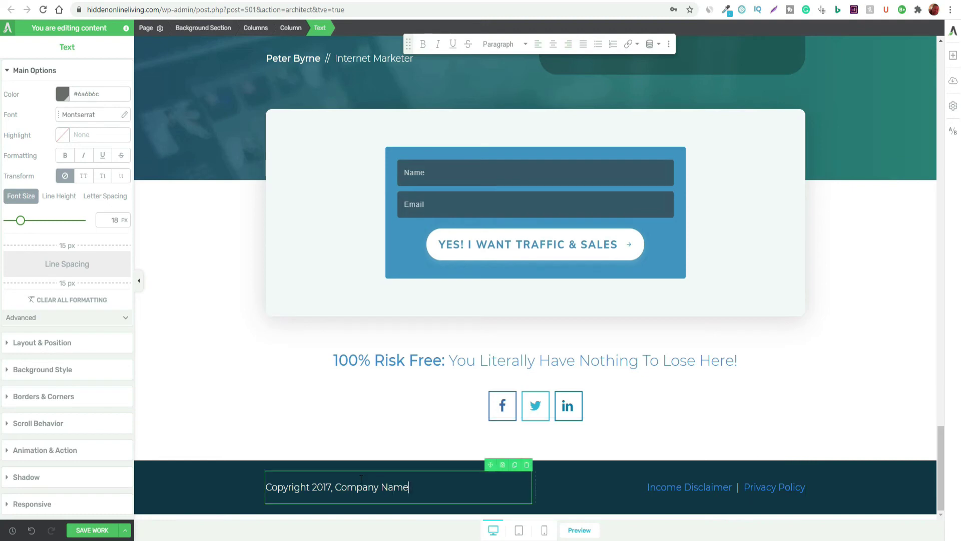
left_click_drag(409, 486, 311, 485)
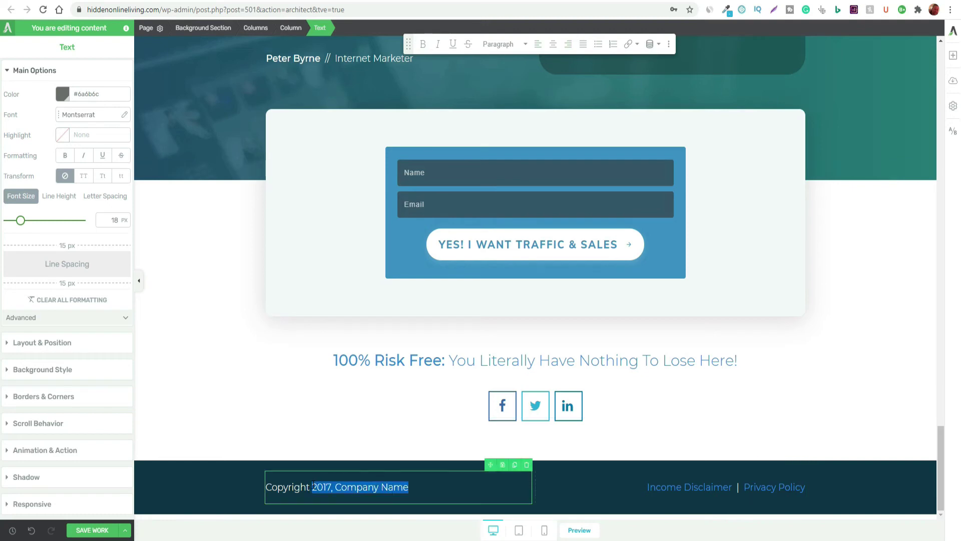
key("BackSpace")
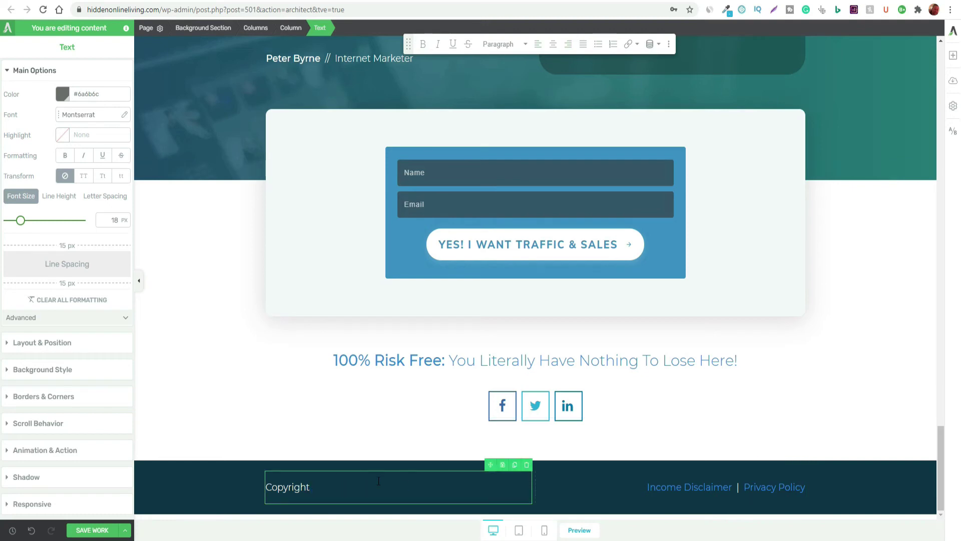
type("2020 Hiee")
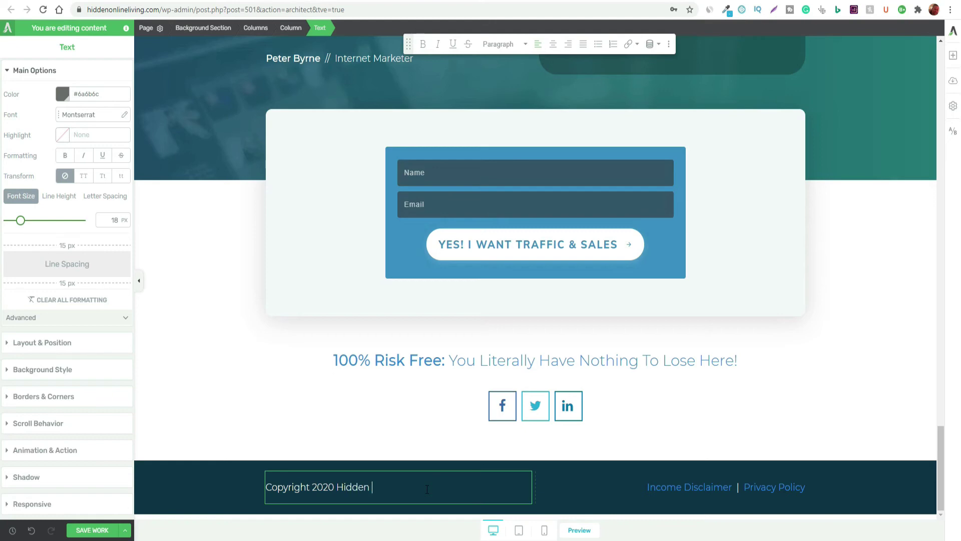
type("Online Living")
Center the footer copyright line and save the page.
left_click_drag(427, 489, 258, 480)
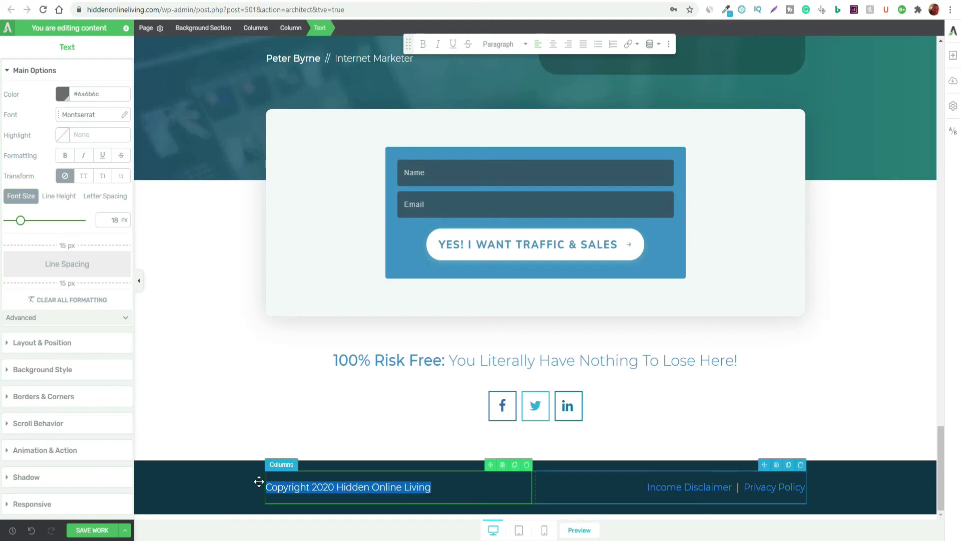
left_click(554, 44)
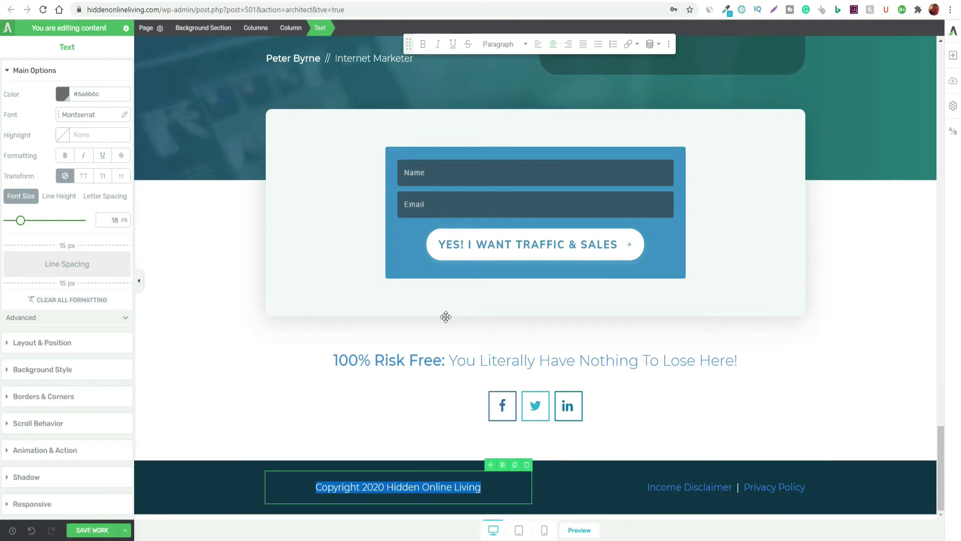
left_click(103, 526)
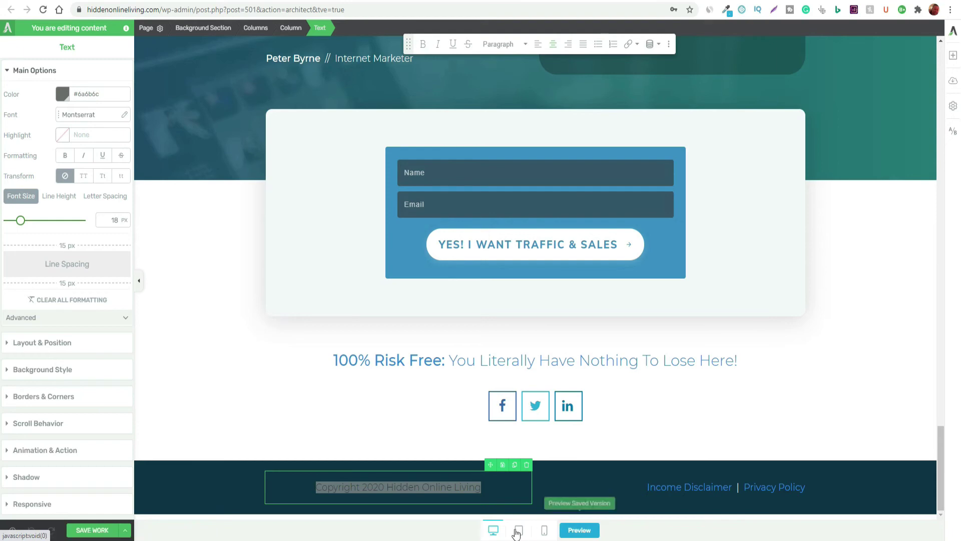
Switch to the tablet layout and review the page from the closing form up to the headline and review video.
left_click(518, 531)
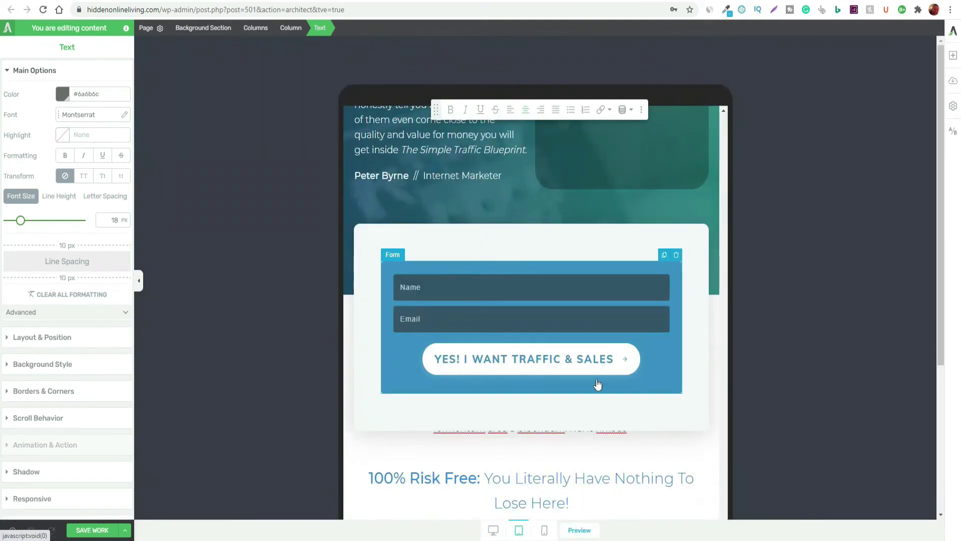
scroll(519, 506, "up", 5)
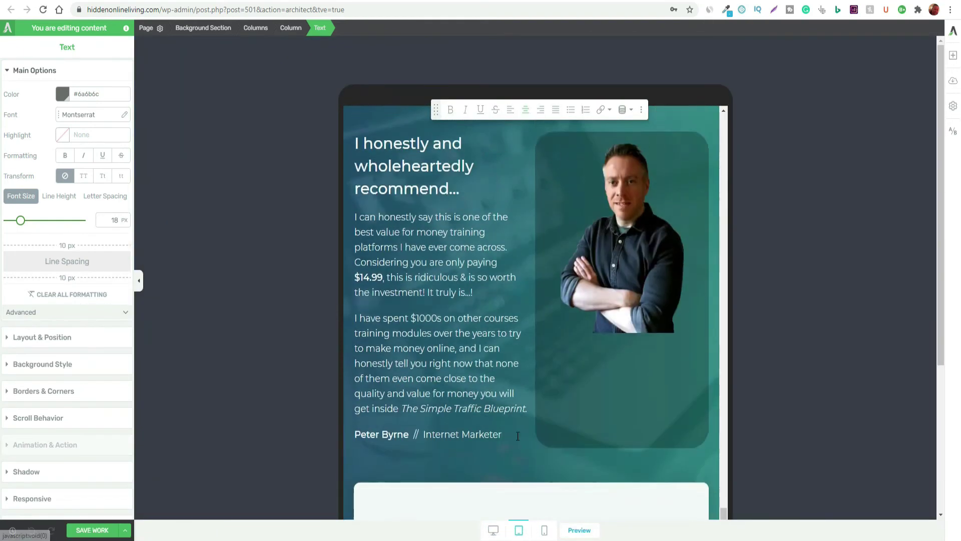
scroll(517, 436, "up", 15)
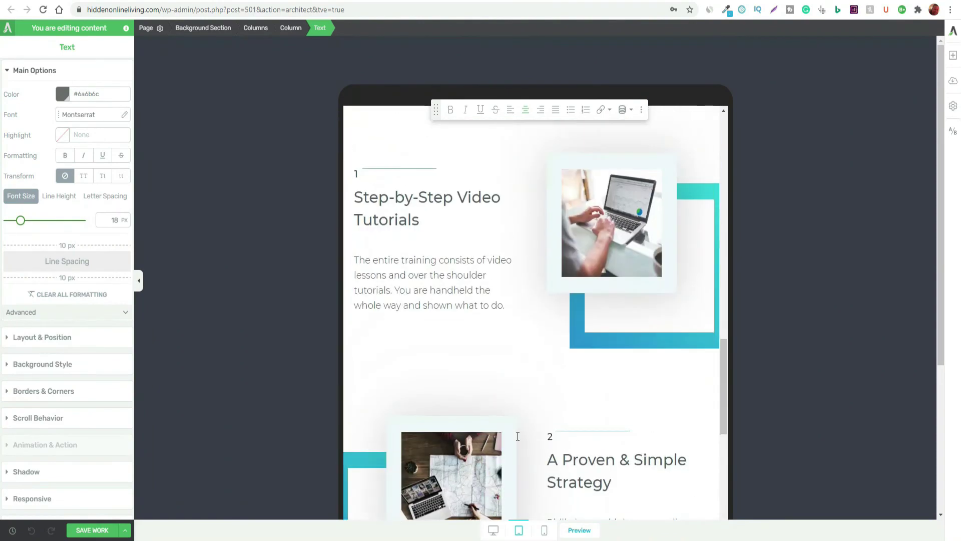
scroll(517, 436, "up", 10)
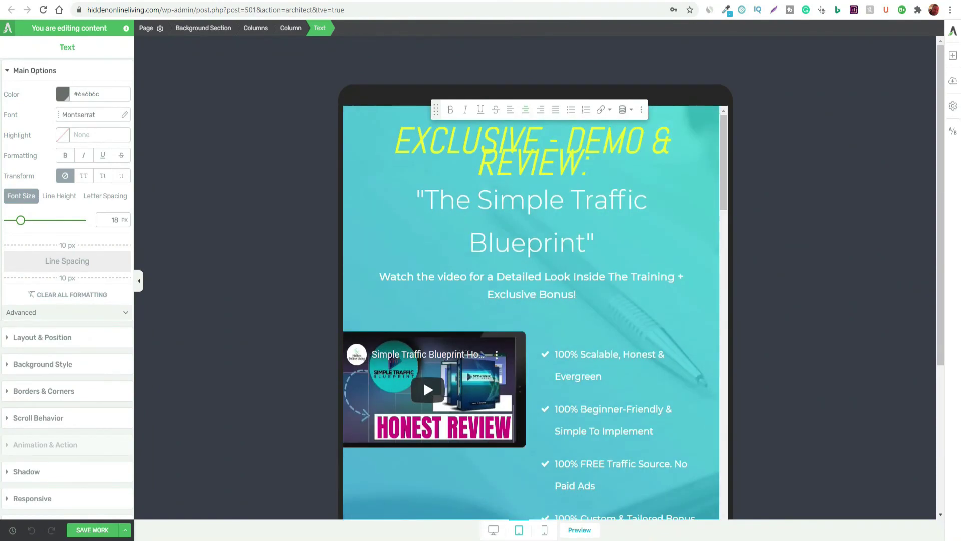
scroll(518, 436, "down", 4)
scroll(517, 436, "down", 3)
scroll(517, 436, "up", 7)
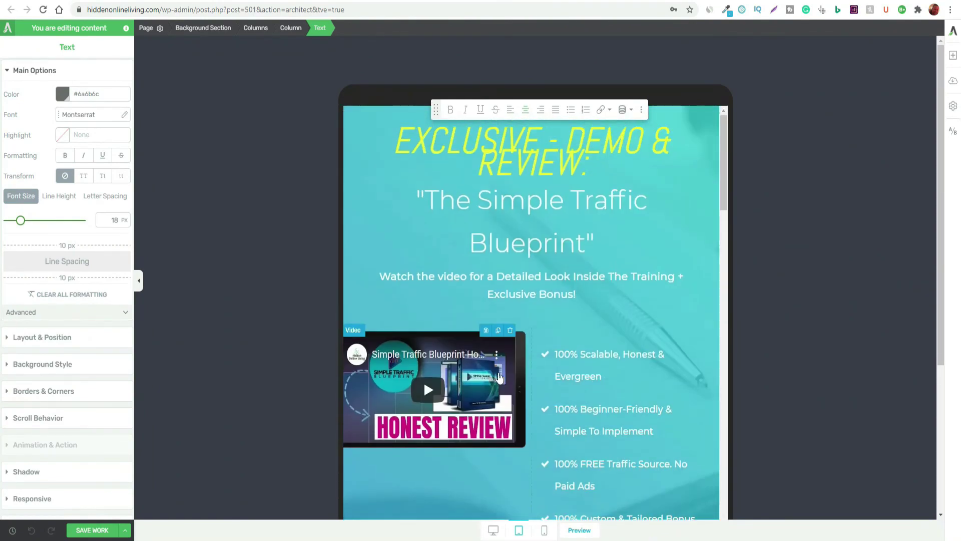
Set the left padding of the column holding the review video to 14 px in the tablet layout.
scroll(388, 346, "down", 2)
left_click(388, 347)
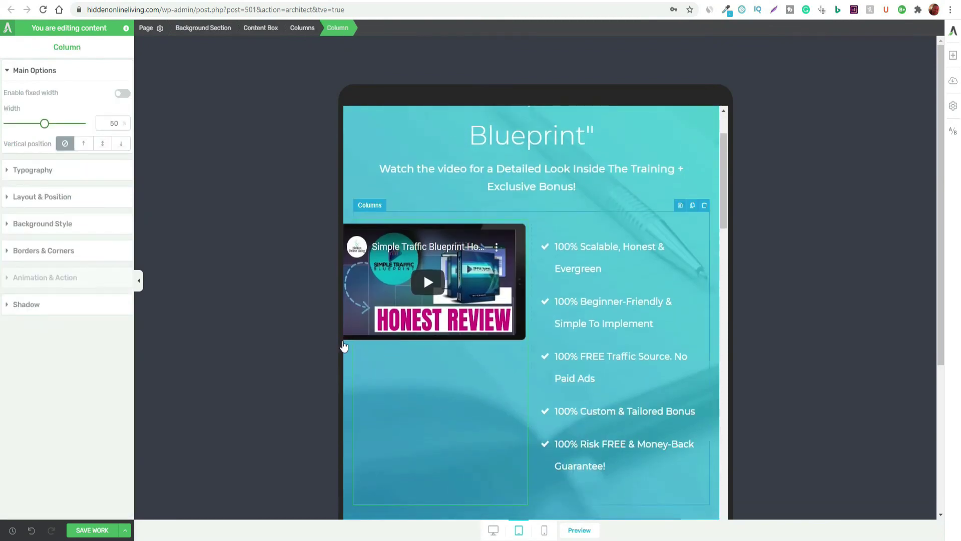
left_click(44, 197)
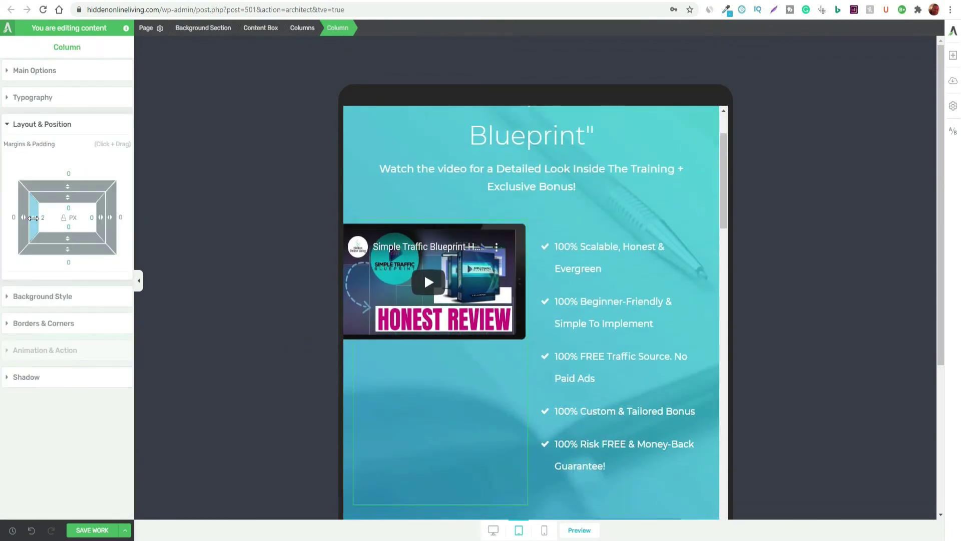
left_click_drag(47, 217, 54, 217)
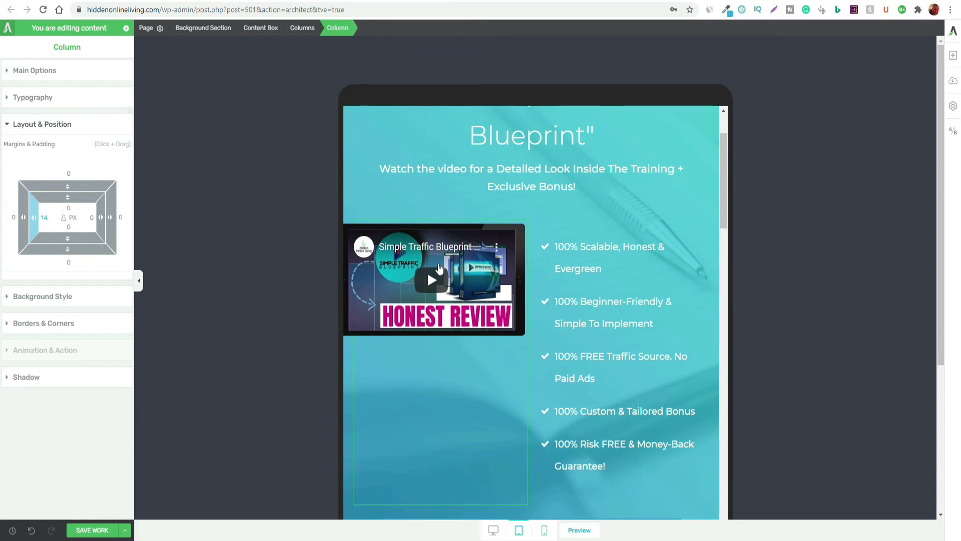
Switch to the mobile layout and set the review video's left padding to 13 px.
left_click(544, 530)
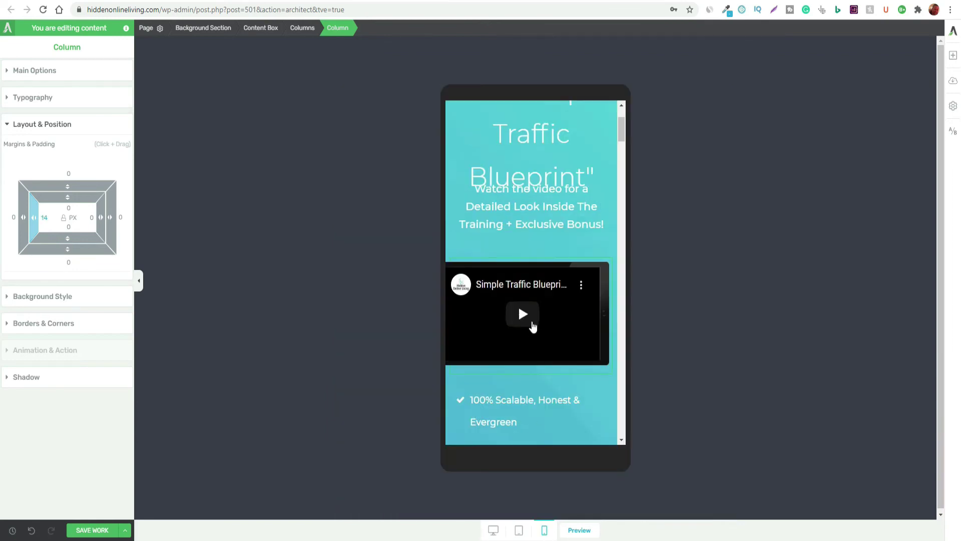
scroll(571, 307, "down", 3)
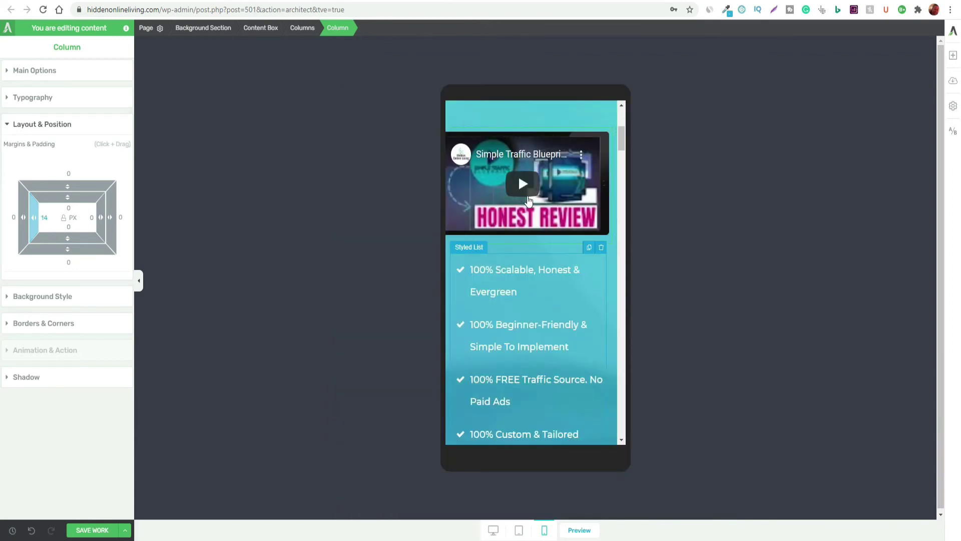
left_click(458, 225)
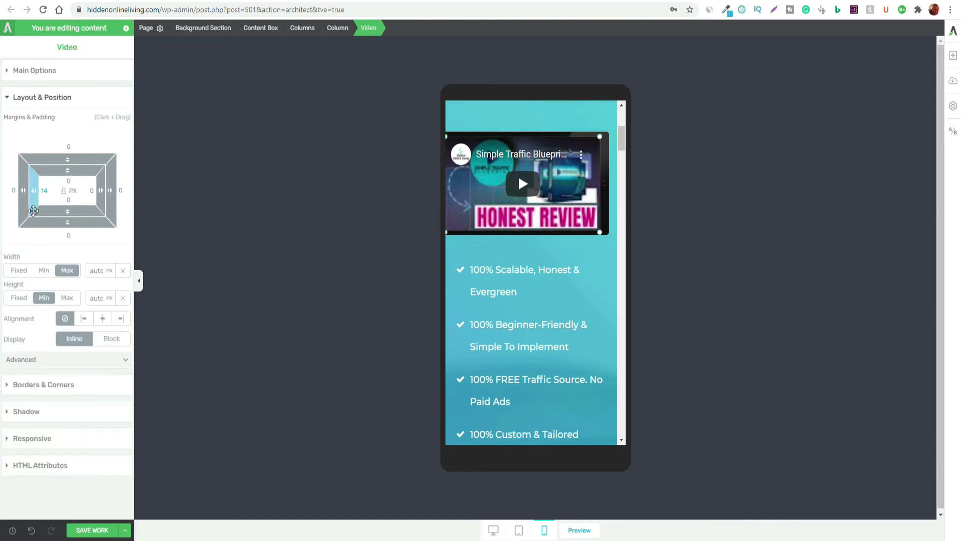
left_click_drag(33, 191, 40, 191)
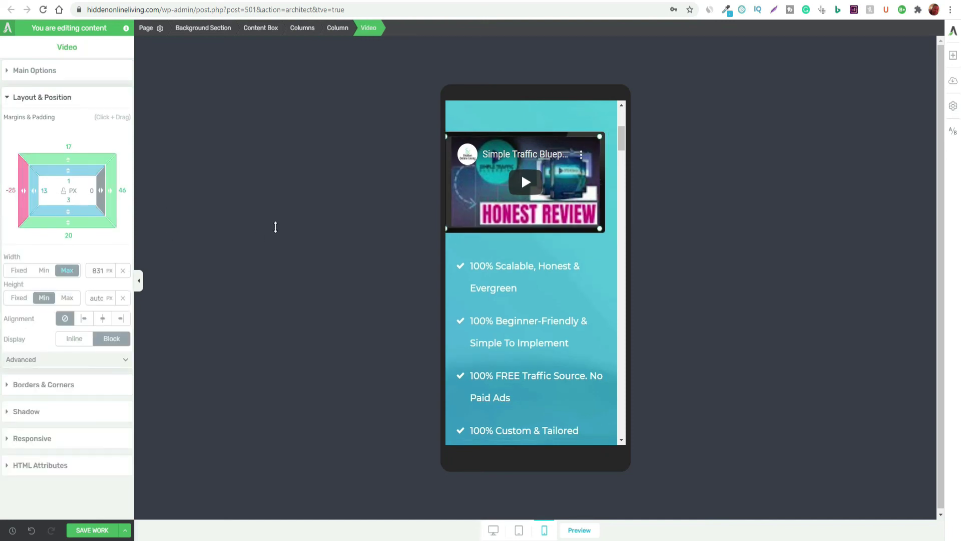
Return to the desktop layout, check the benefit cards and save the page.
left_click(493, 530)
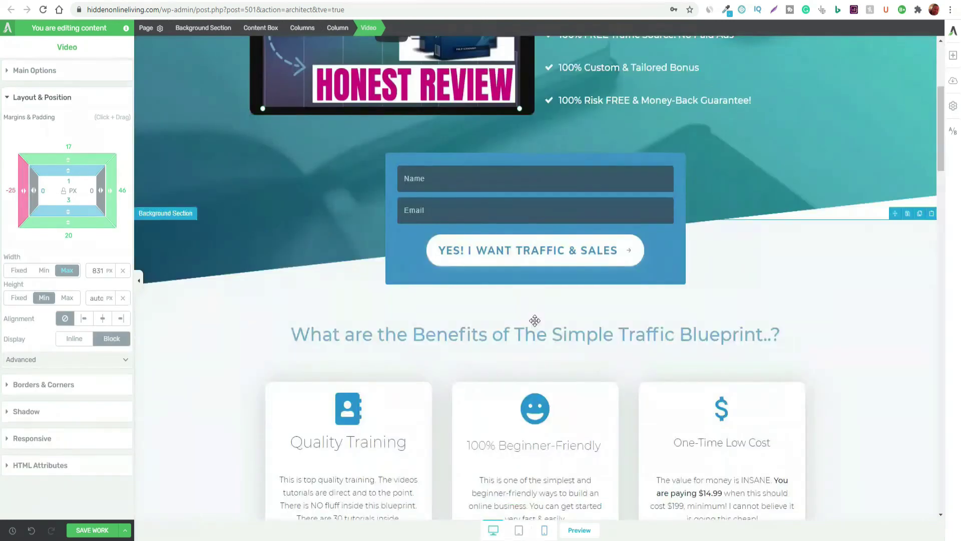
scroll(549, 366, "down", 7)
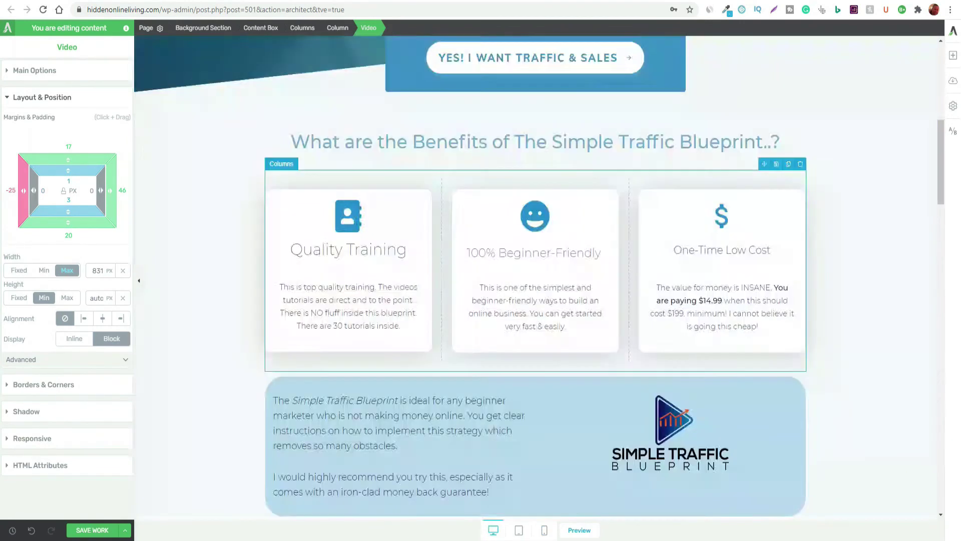
left_click(90, 531)
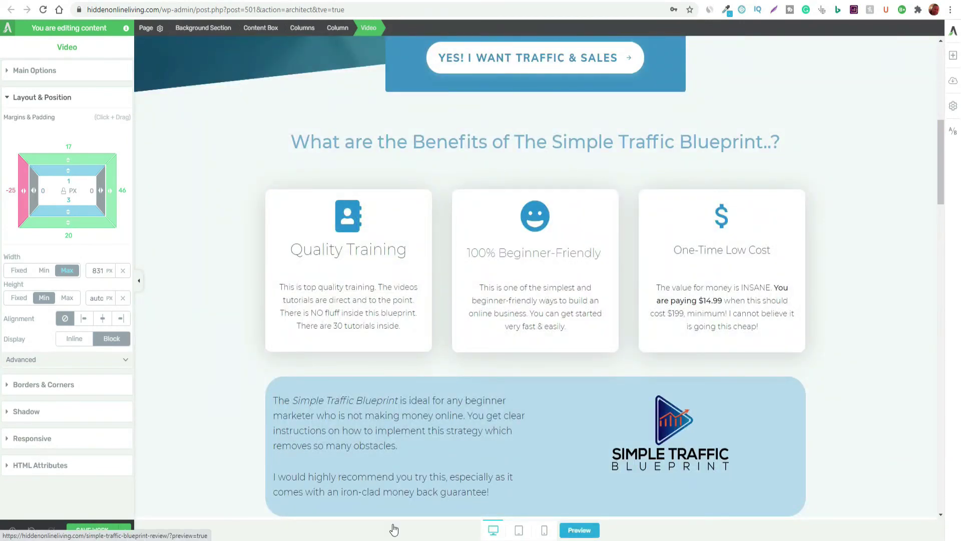
left_click(112, 522)
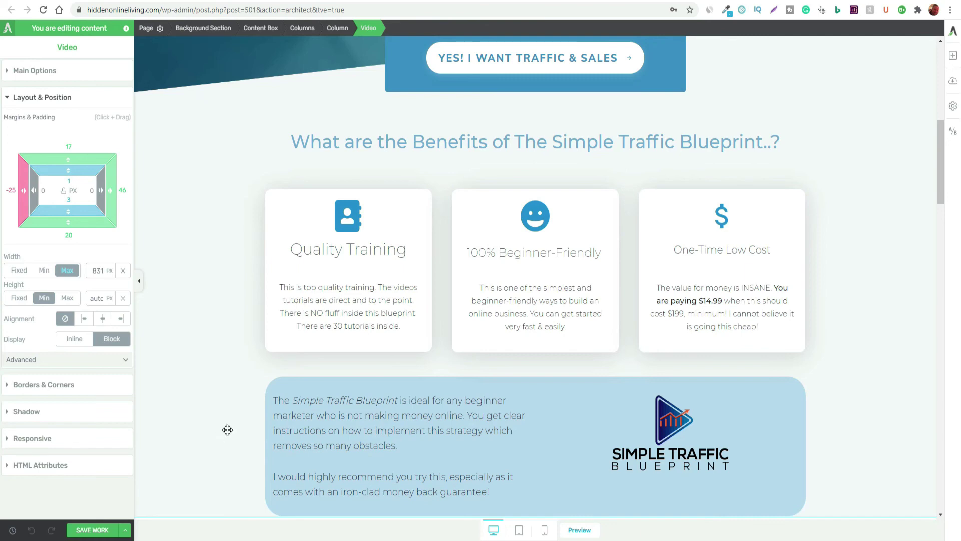
scroll(206, 217, "down", 1)
scroll(295, 196, "up", 5)
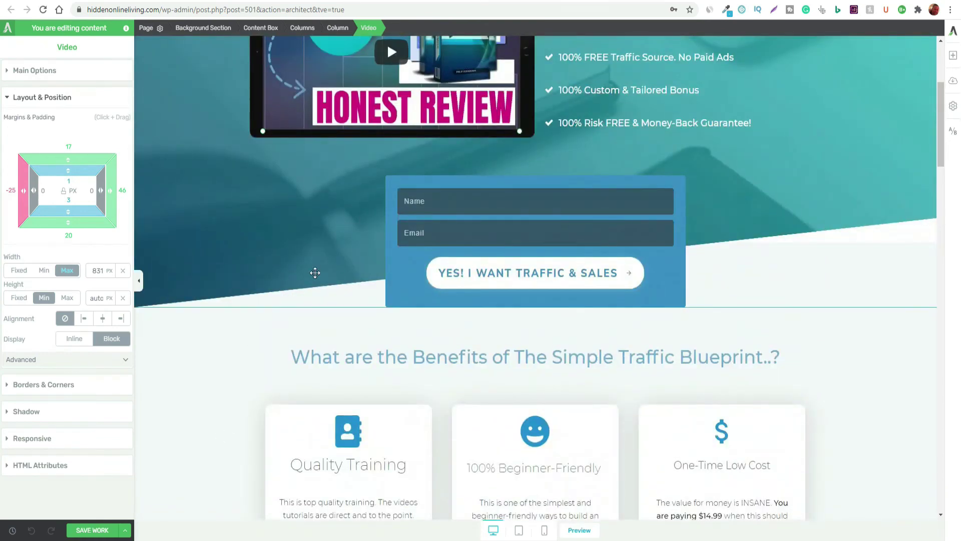
scroll(315, 273, "down", 4)
scroll(551, 191, "up", 3)
scroll(550, 199, "up", 1)
scroll(550, 201, "down", 1)
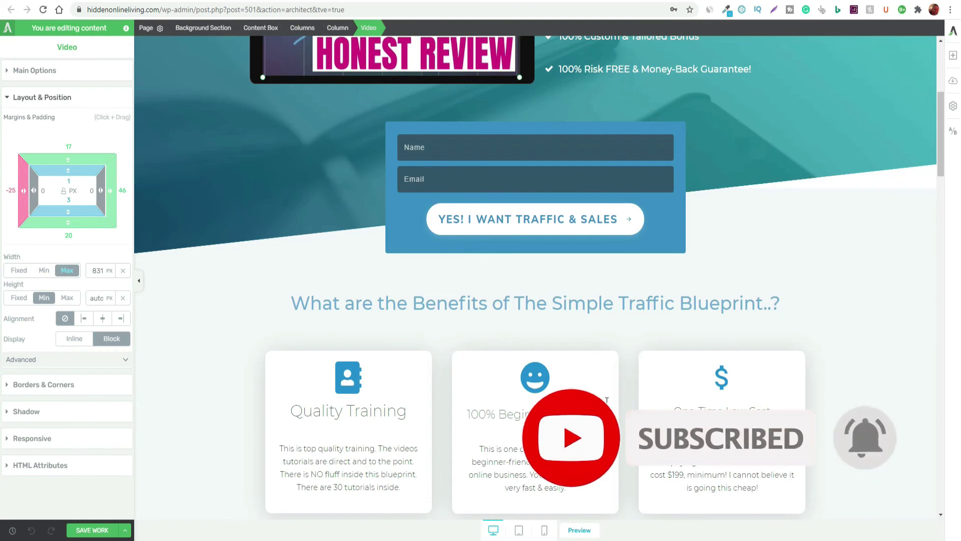
Open the preview of the saved page and review it down to the closing opt-in form, checking its Name field.
left_click(580, 529)
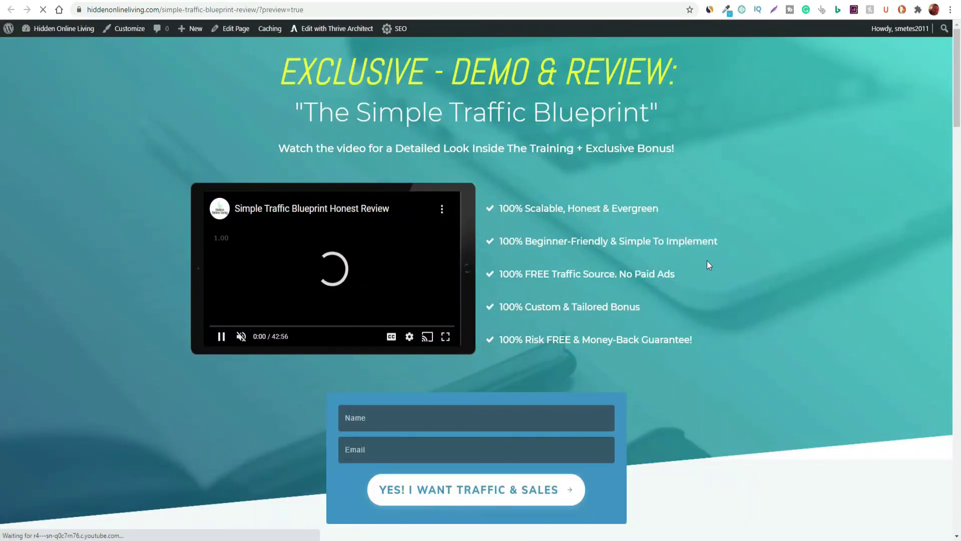
scroll(705, 271, "down", 5)
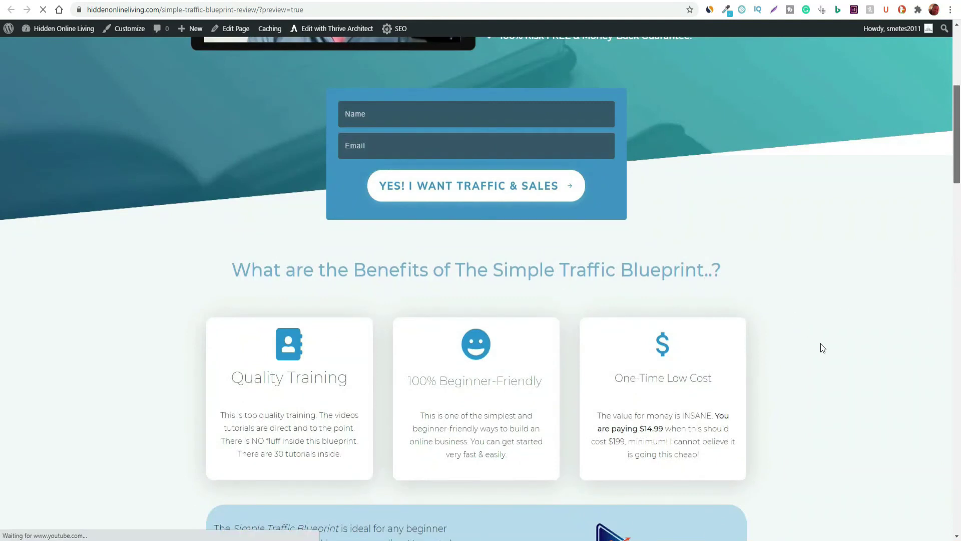
scroll(805, 298, "down", 10)
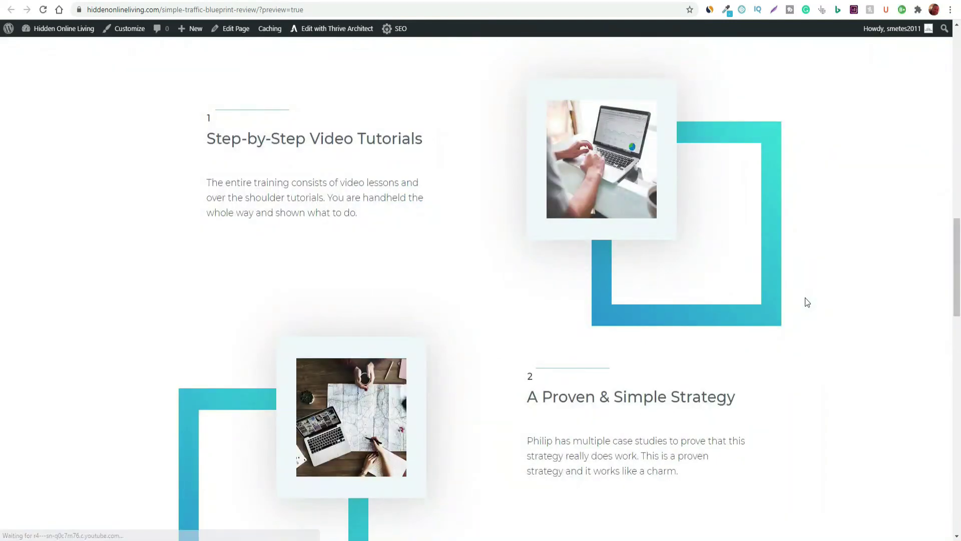
left_click_drag(957, 265, 959, 491)
left_click(415, 228)
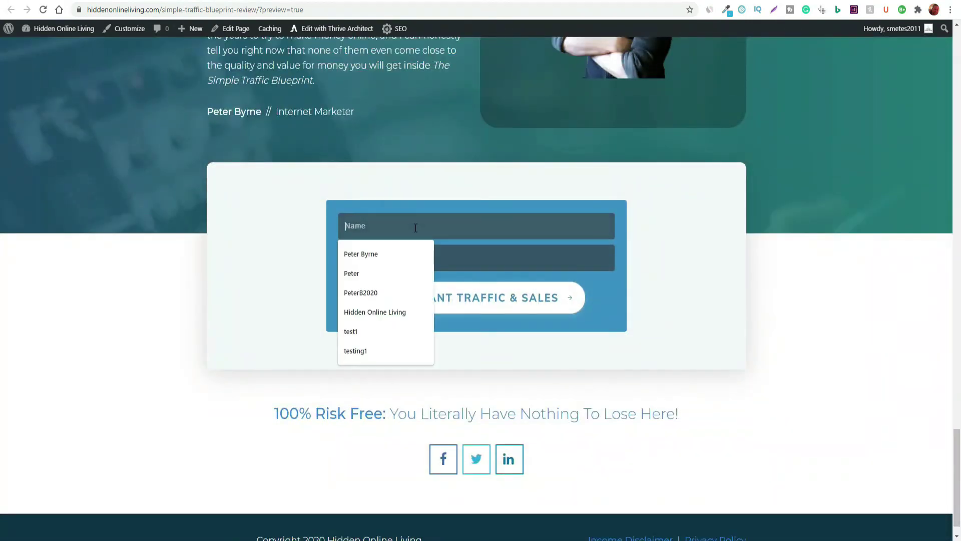
Review the previewed page's opt-in form, benefit cards, recommendation box and features section, and compare it with the other review page open in the editor.
left_click(800, 233)
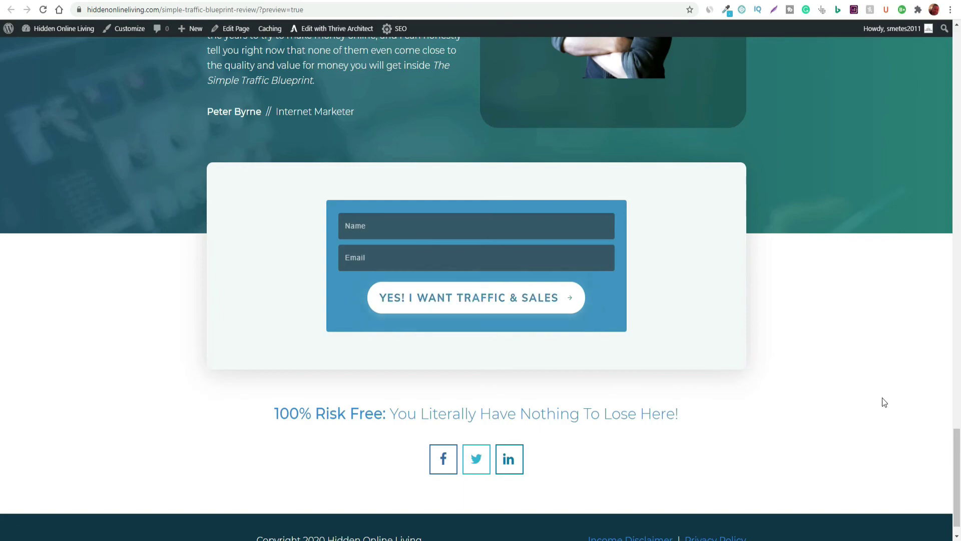
left_click_drag(954, 430, 959, 164)
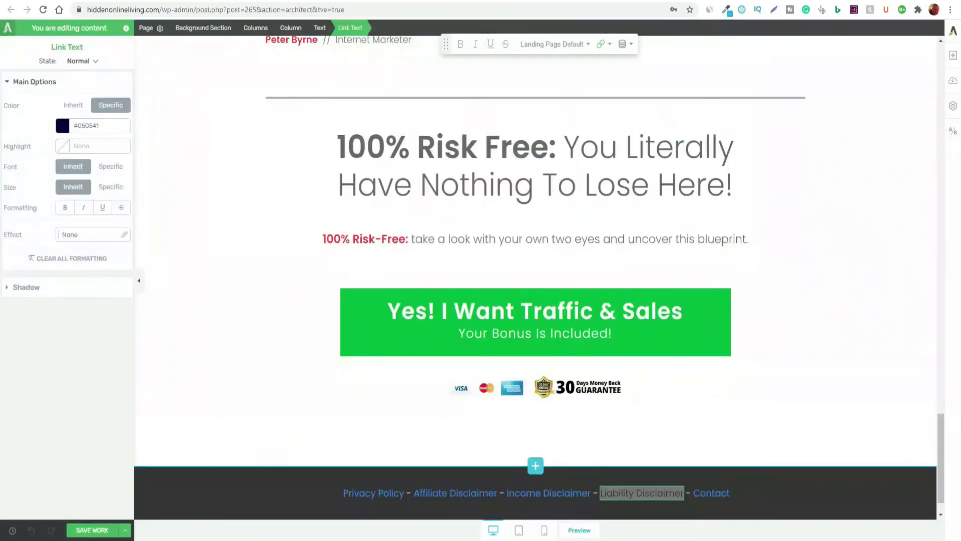
scroll(784, 288, "up", 10)
scroll(784, 289, "up", 15)
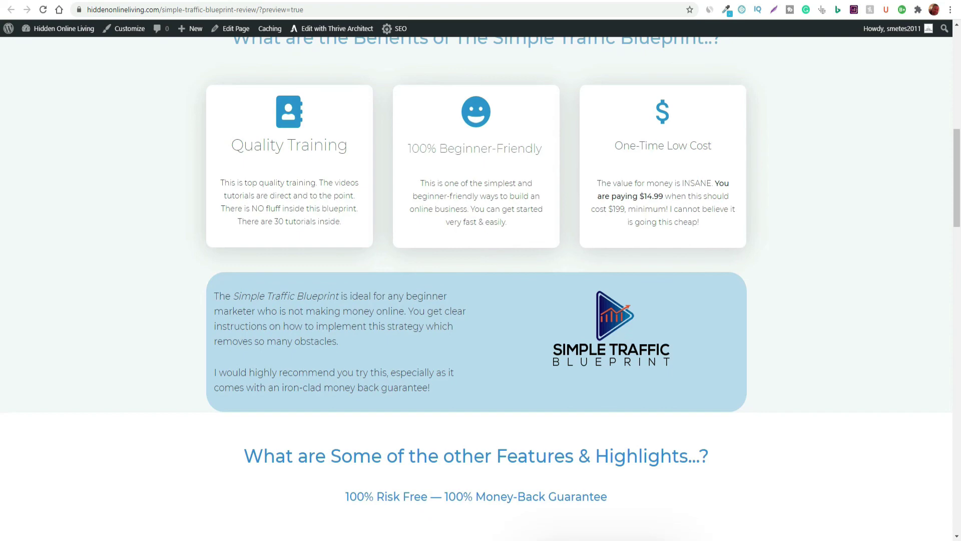
left_click_drag(959, 227, 960, 203)
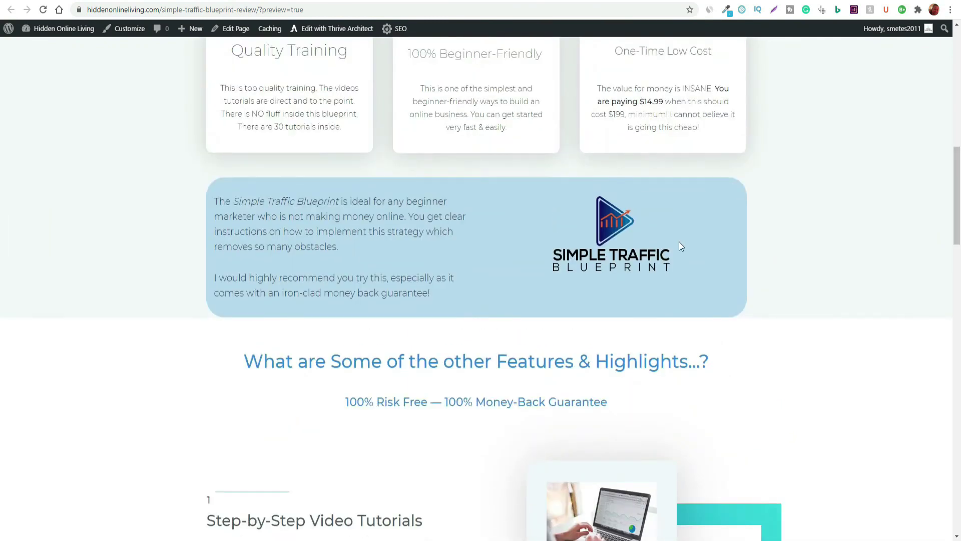
mouse_move(626, 258)
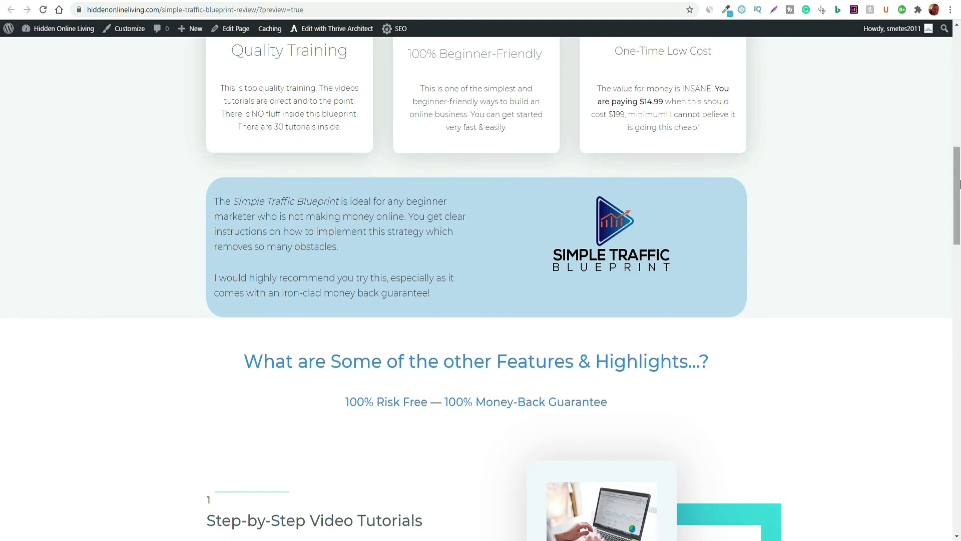
scroll(349, 244, "down", 2)
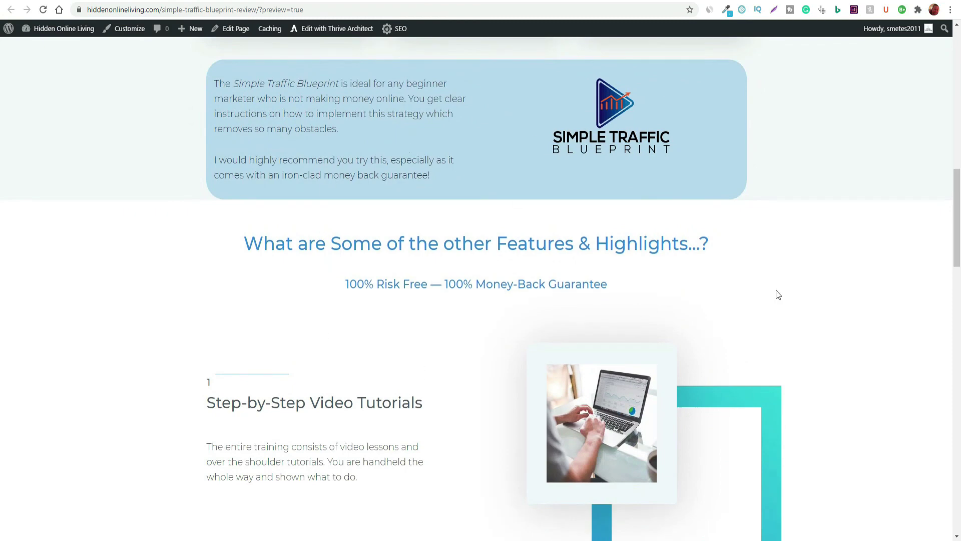
left_click_drag(956, 234, 960, 70)
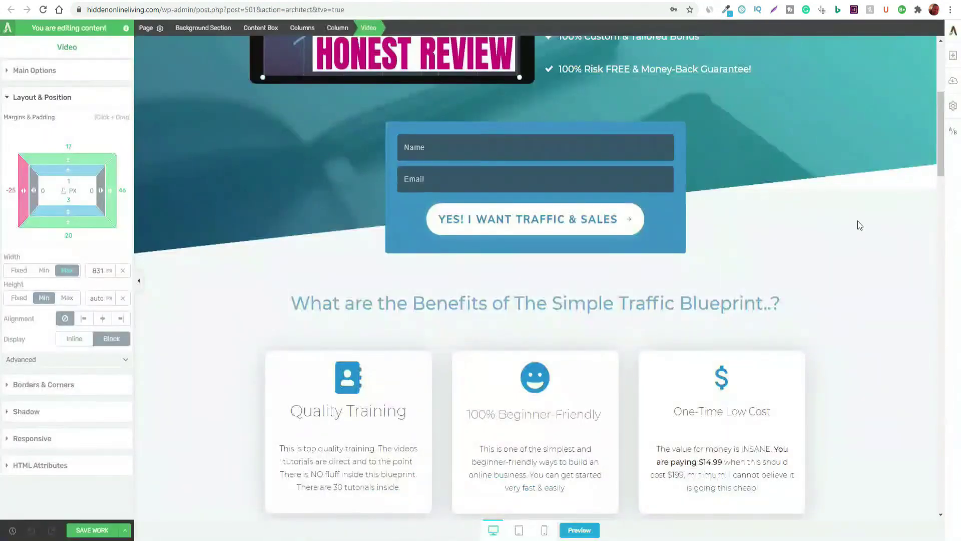
Look over the available page elements in the Simple Traffic Blueprint editor, close the element list and review the page's headline, video, opt-in and benefits.
left_click(953, 56)
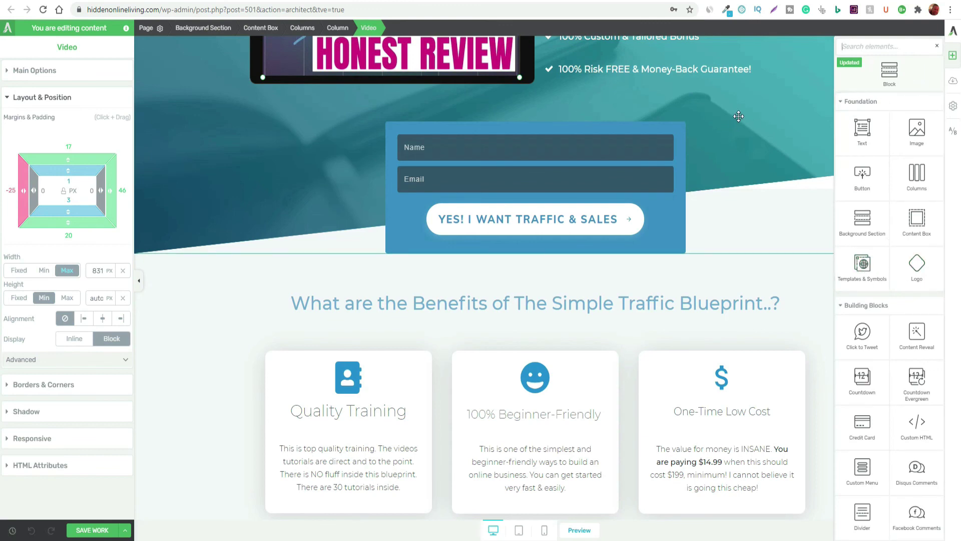
left_click(937, 47)
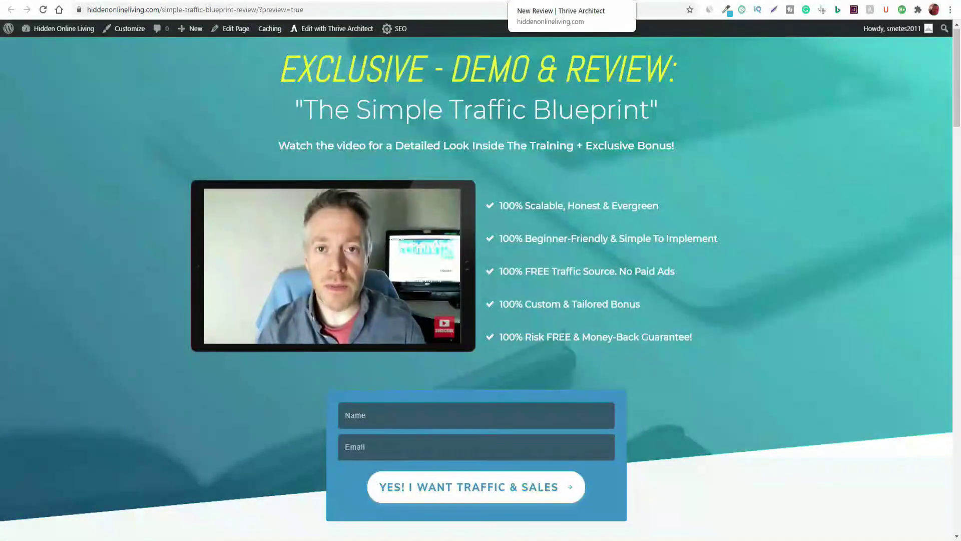
left_click(300, 1)
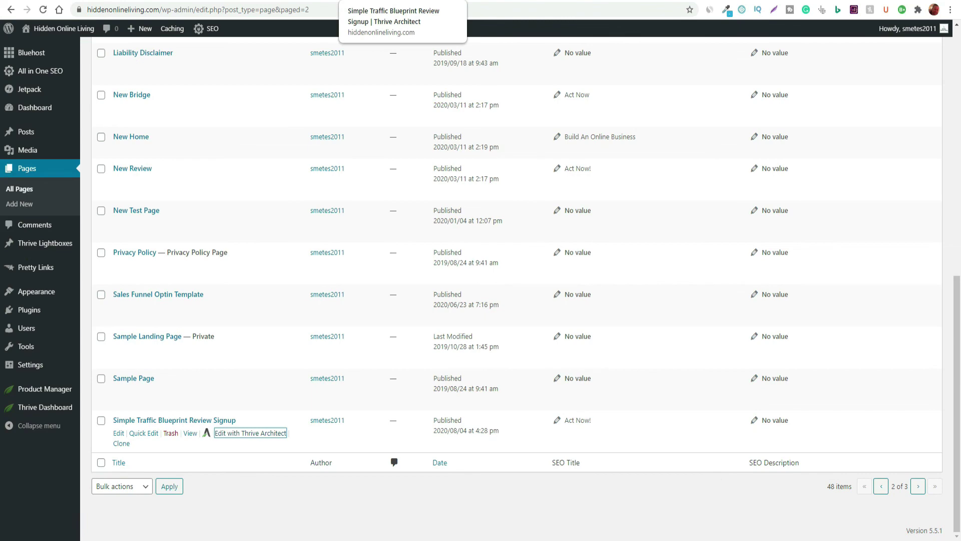
left_click(403, 1)
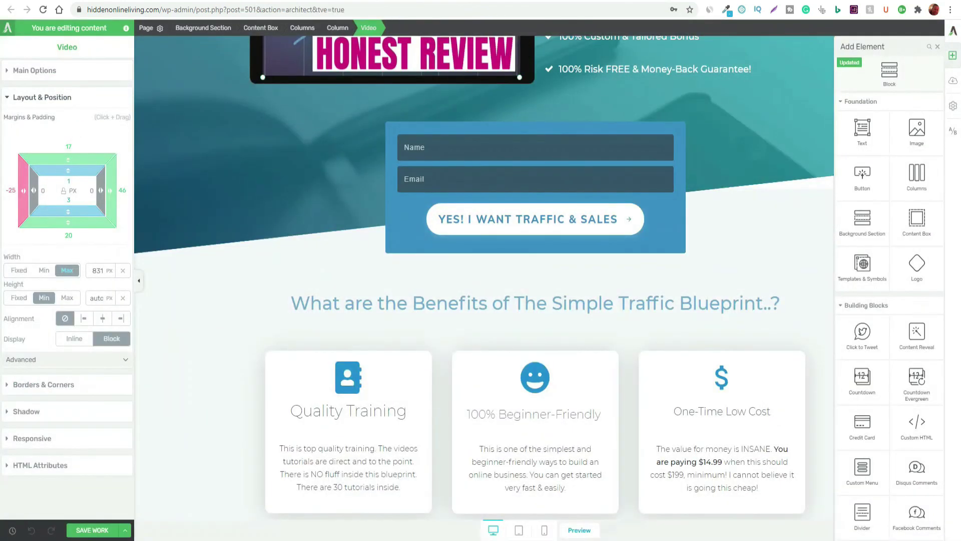
scroll(230, 223, "up", 5)
scroll(231, 232, "down", 4)
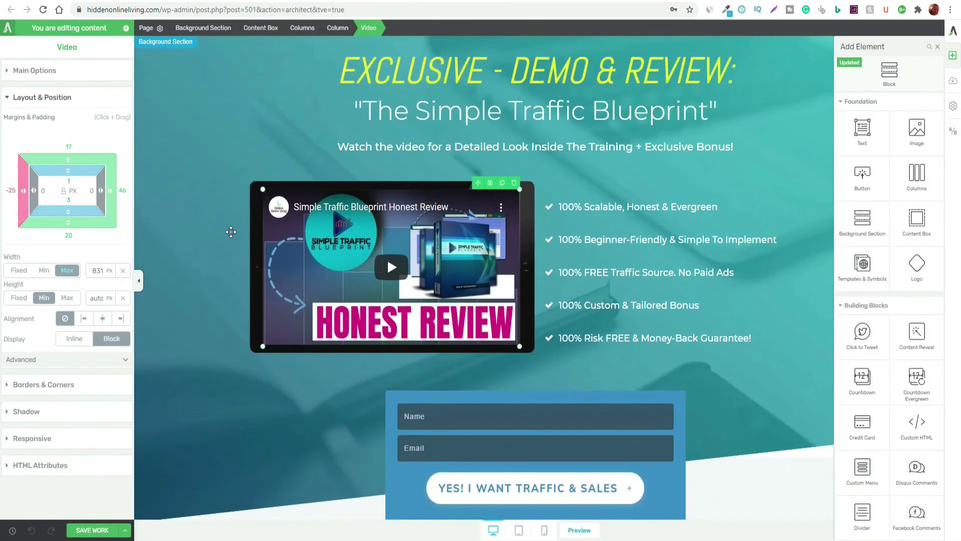
scroll(231, 232, "down", 3)
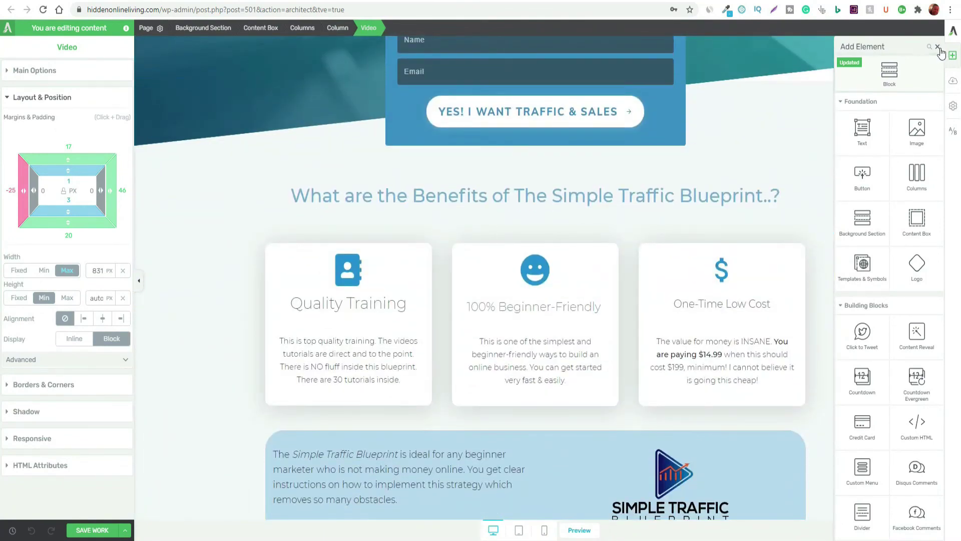
left_click(938, 48)
scroll(879, 227, "up", 5)
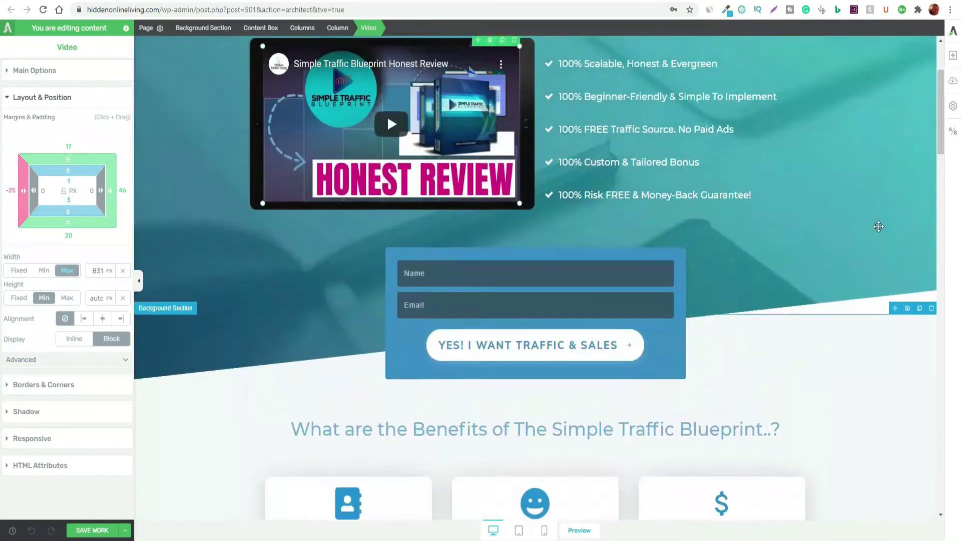
scroll(878, 226, "up", 2)
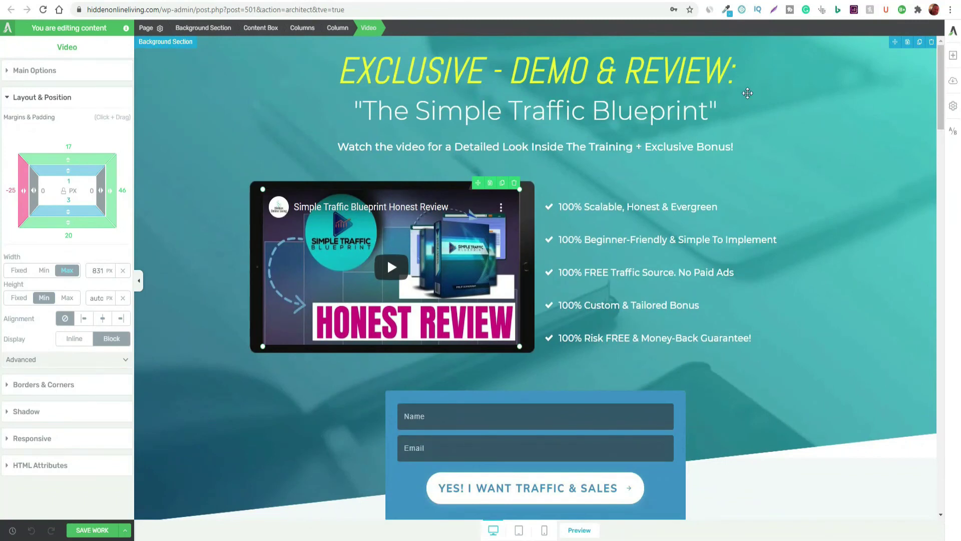